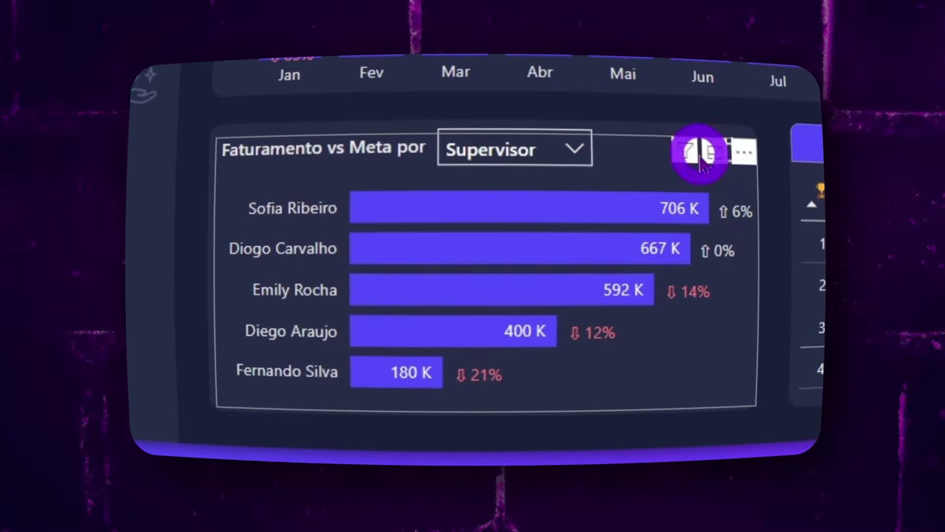
Step: On Opção 1, plot $ Faturamento on the supervisor chart and open the Rótulo Faturamento | Meta measure
{"action": "left_click", "coordinate": [725, 143], "text": "ctrl"}
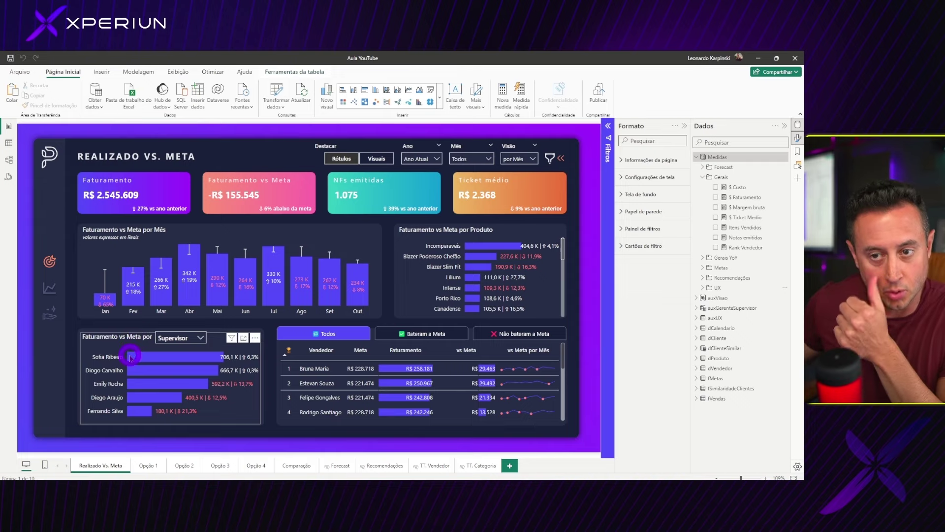
{"action": "left_click", "coordinate": [149, 466]}
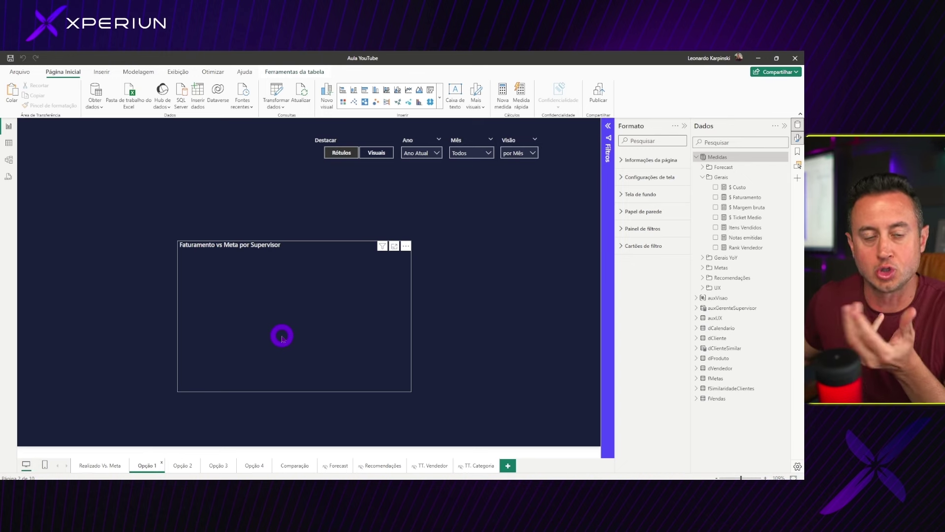
{"action": "left_click", "coordinate": [277, 250]}
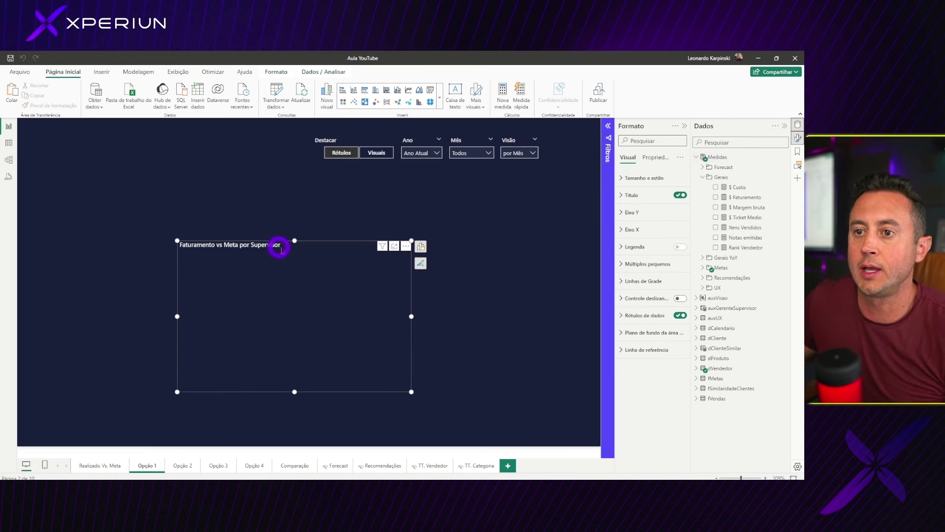
{"action": "left_click", "coordinate": [716, 197]}
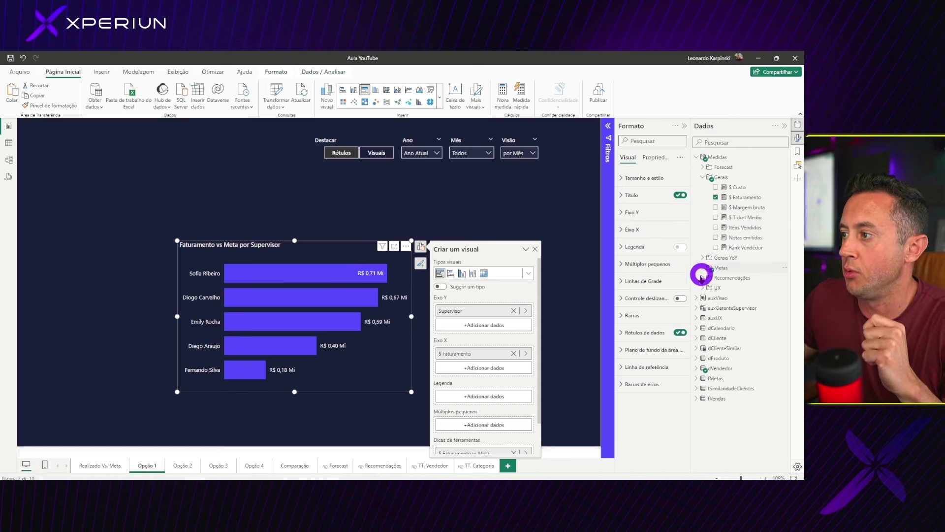
{"action": "left_click", "coordinate": [702, 288]}
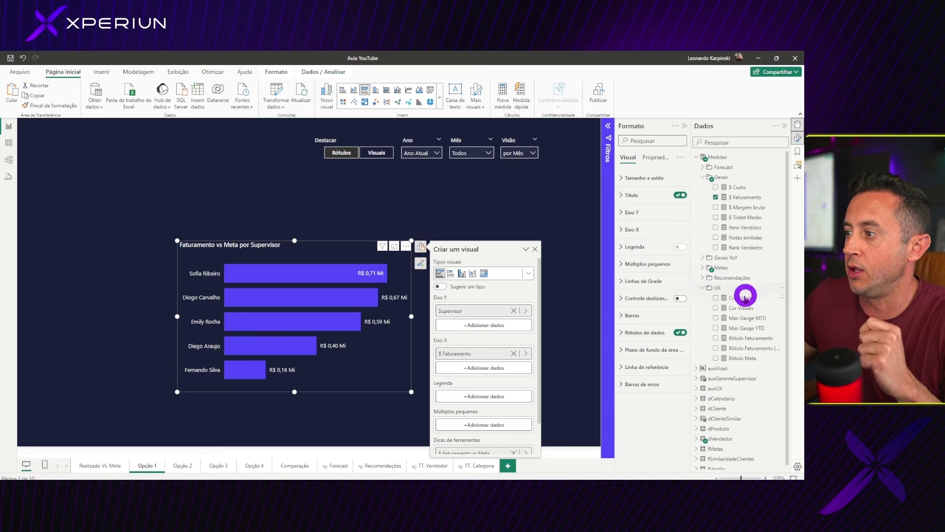
{"action": "left_click", "coordinate": [743, 351]}
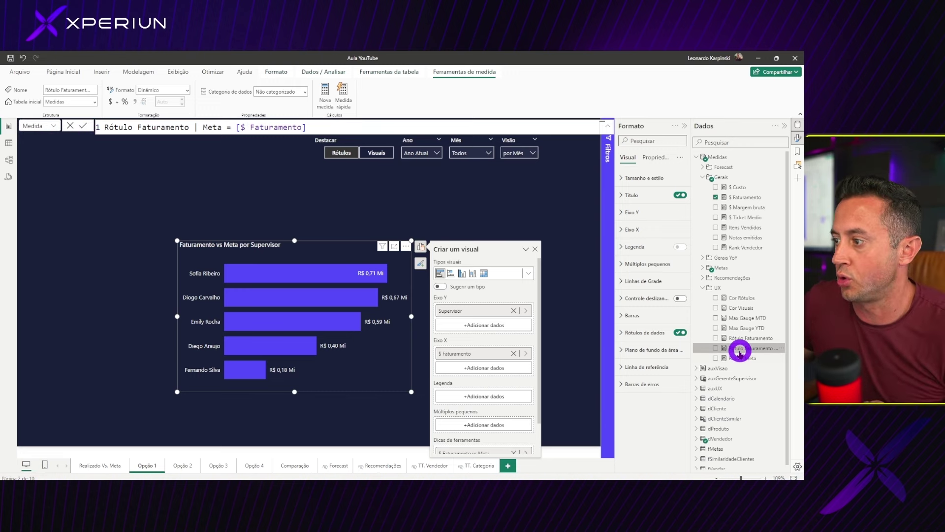
Step: Replace $ Faturamento with Rótulo Faturamento | Meta on the chart's X axis and show its format expression
{"action": "left_click", "coordinate": [512, 352]}
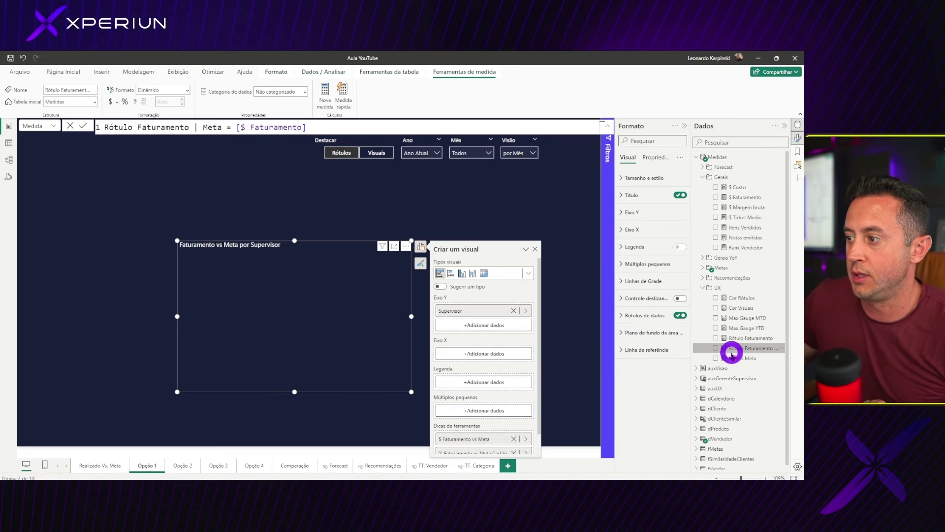
{"action": "left_click_drag", "start_coordinate": [707, 332], "coordinate": [485, 353]}
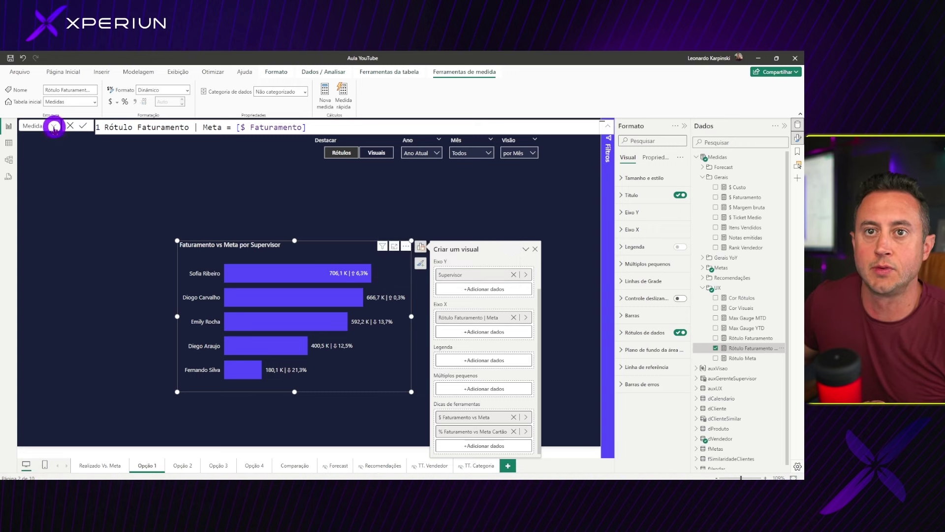
{"action": "left_click", "coordinate": [40, 148]}
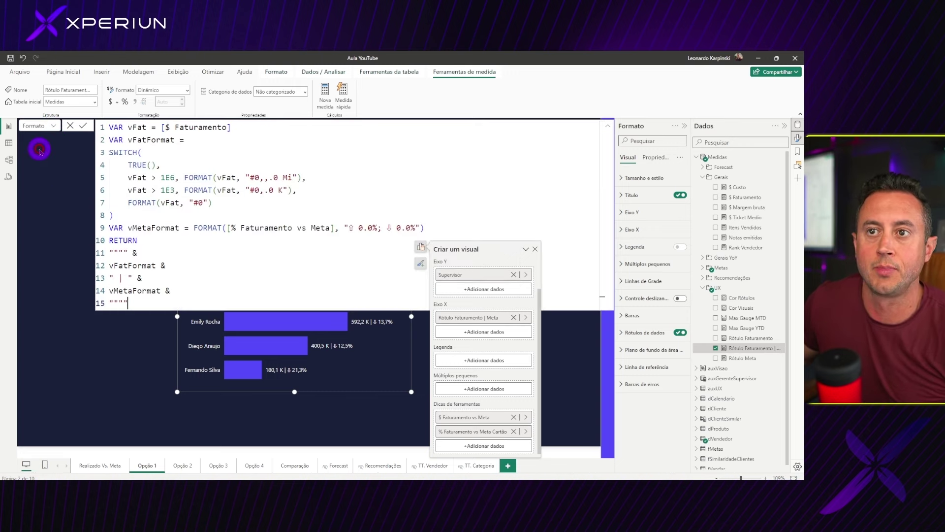
{"action": "scroll", "coordinate": [243, 167], "scroll_direction": "down", "scroll_amount": 1, "text": "ctrl"}
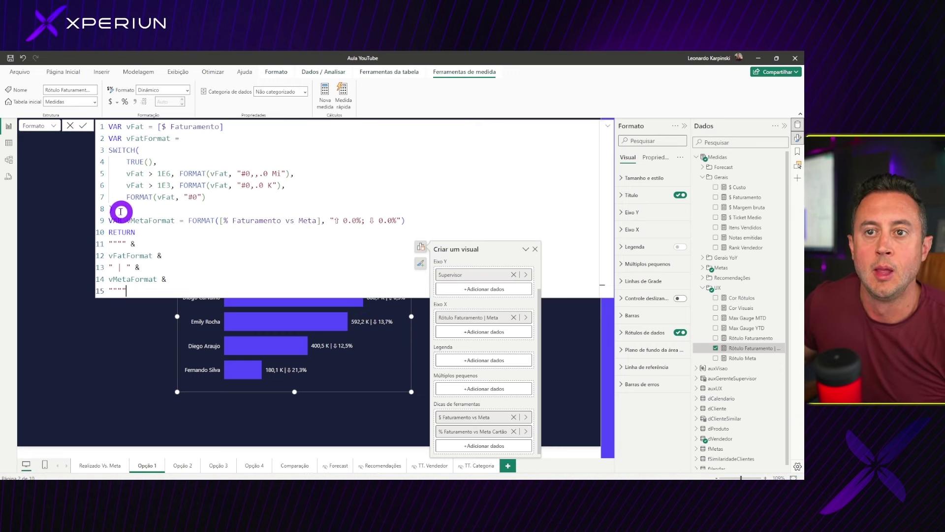
Step: Review the vFatFormat and vMetaFormat format DAX, then commit it and collapse the formula editor
{"action": "left_click_drag", "start_coordinate": [121, 211], "coordinate": [109, 171]}
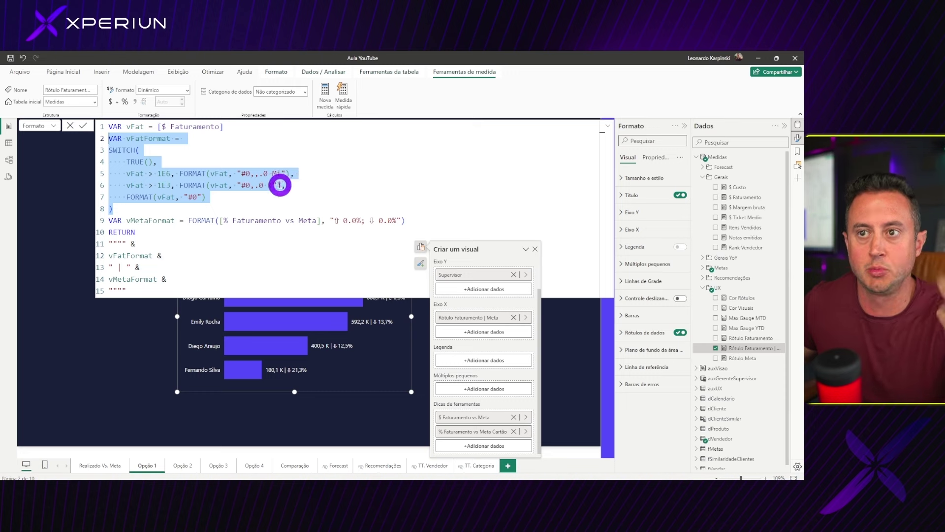
{"action": "left_click", "coordinate": [277, 185]}
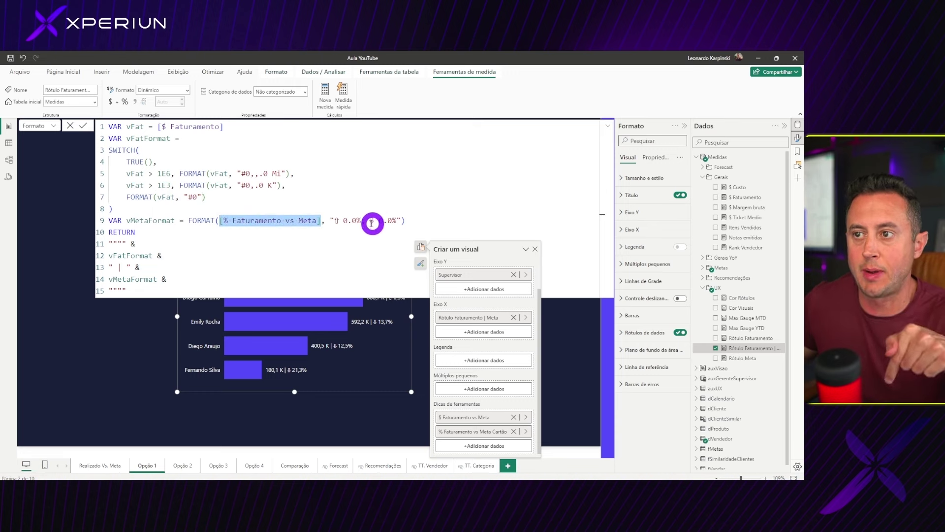
{"action": "left_click_drag", "start_coordinate": [334, 220], "coordinate": [361, 220]}
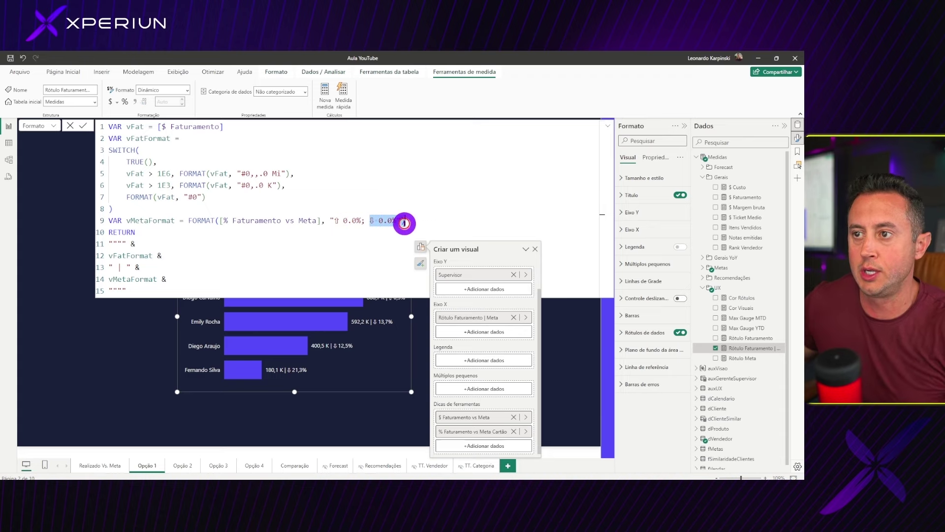
{"action": "scroll", "coordinate": [170, 256], "scroll_direction": "up", "scroll_amount": 1, "text": "ctrl"}
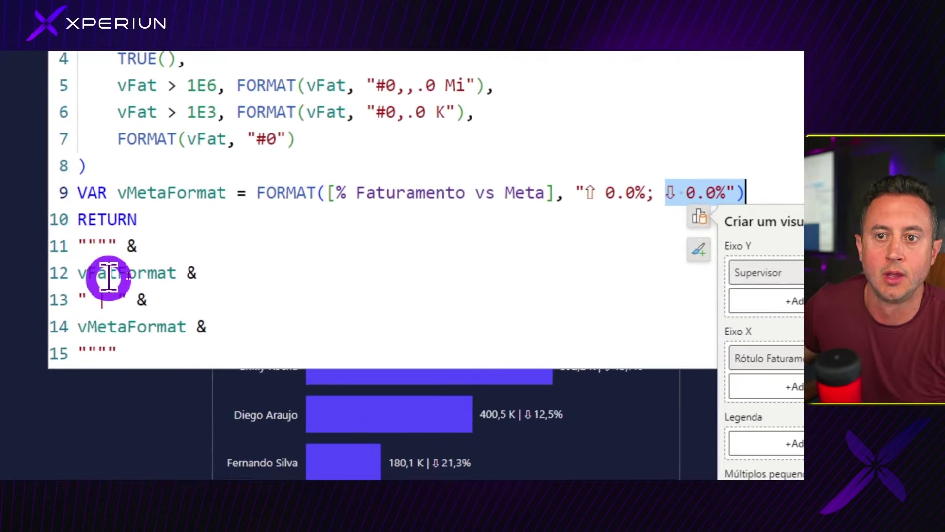
{"action": "double_click", "coordinate": [125, 275]}
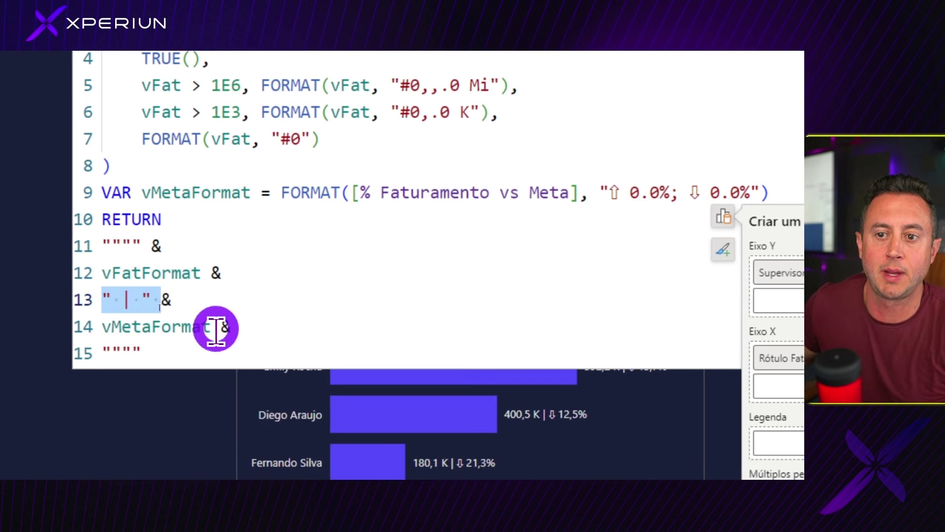
{"action": "double_click", "coordinate": [172, 329]}
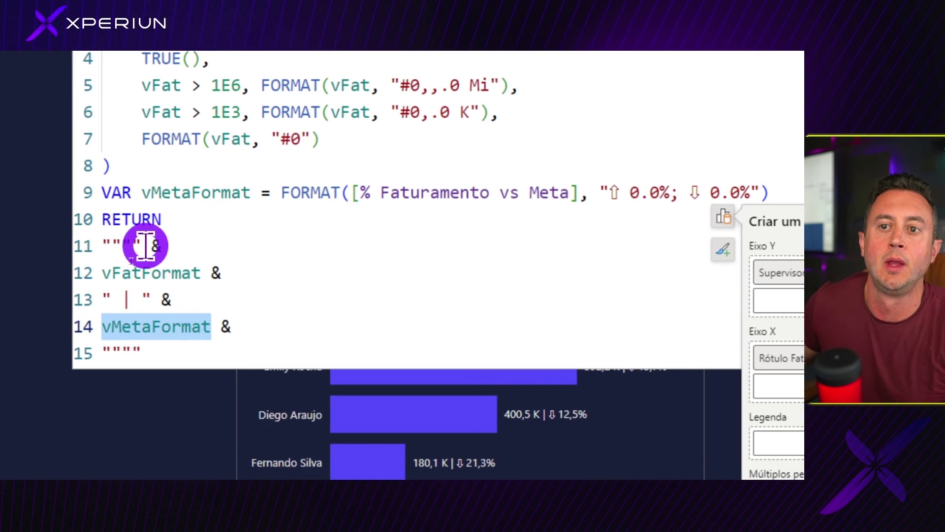
{"action": "double_click", "coordinate": [114, 246]}
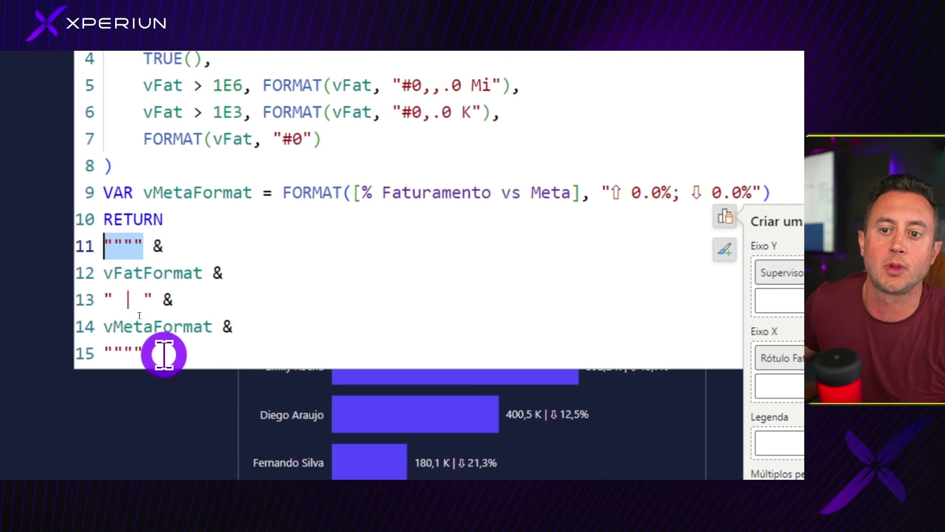
{"action": "double_click", "coordinate": [101, 348]}
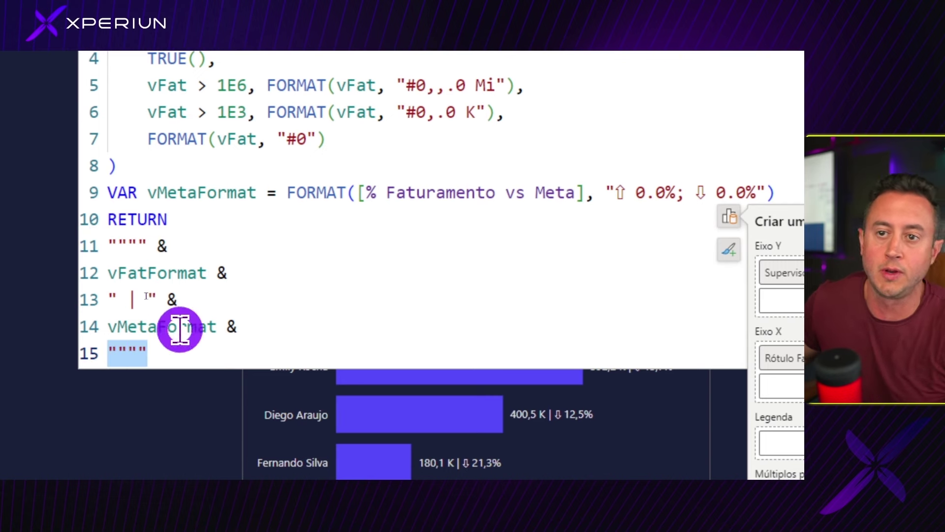
{"action": "left_click", "coordinate": [195, 287]}
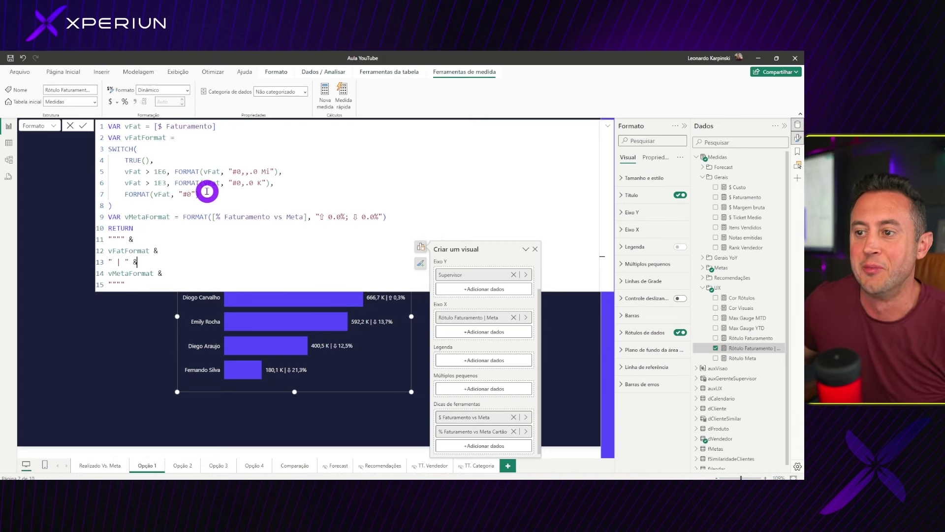
{"action": "left_click", "coordinate": [385, 301]}
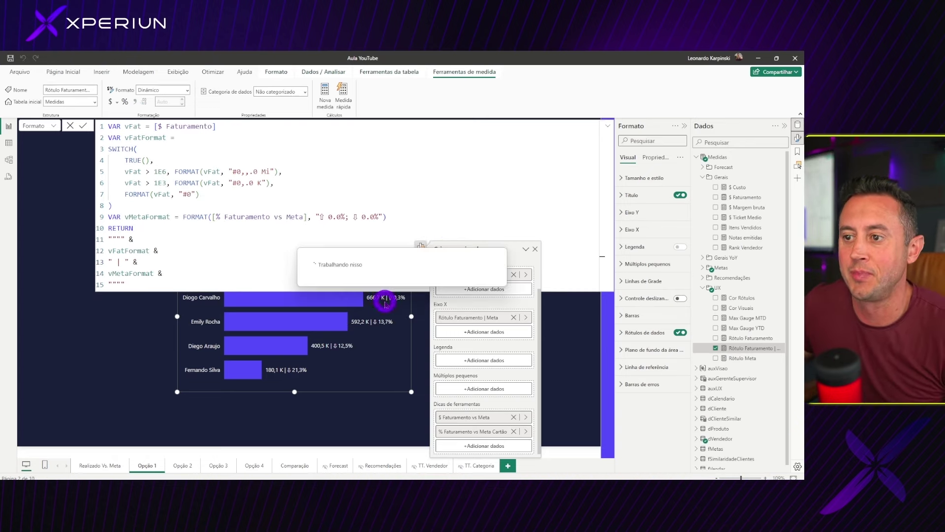
{"action": "left_click", "coordinate": [323, 241]}
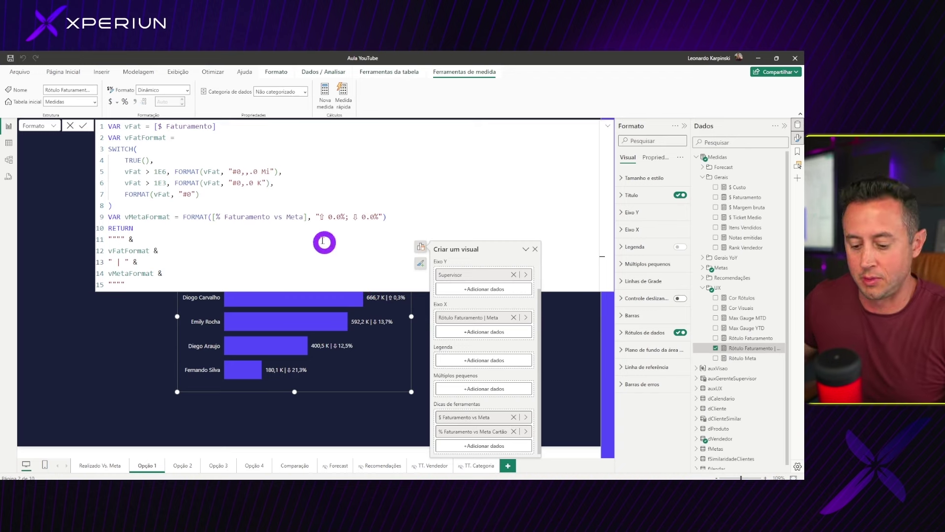
{"action": "left_click", "coordinate": [306, 223]}
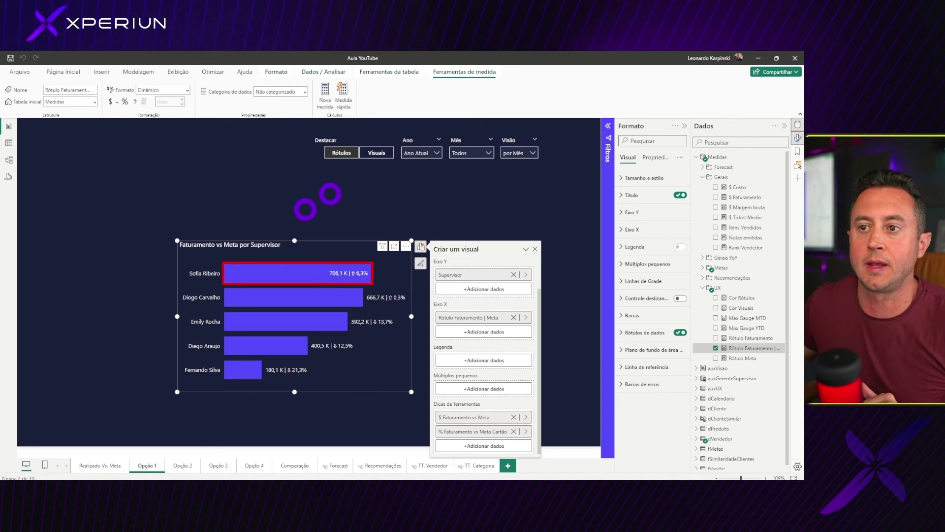
Step: Place the supervisor chart's data labels outside the bar ends
{"action": "left_click", "coordinate": [640, 332]}
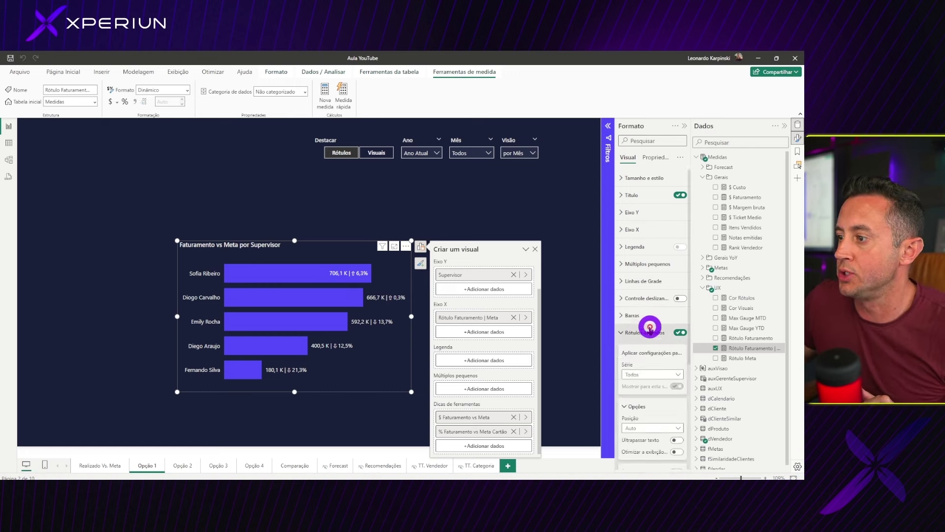
{"action": "scroll", "coordinate": [653, 382], "scroll_direction": "down", "scroll_amount": 1}
{"action": "left_click", "coordinate": [649, 384]}
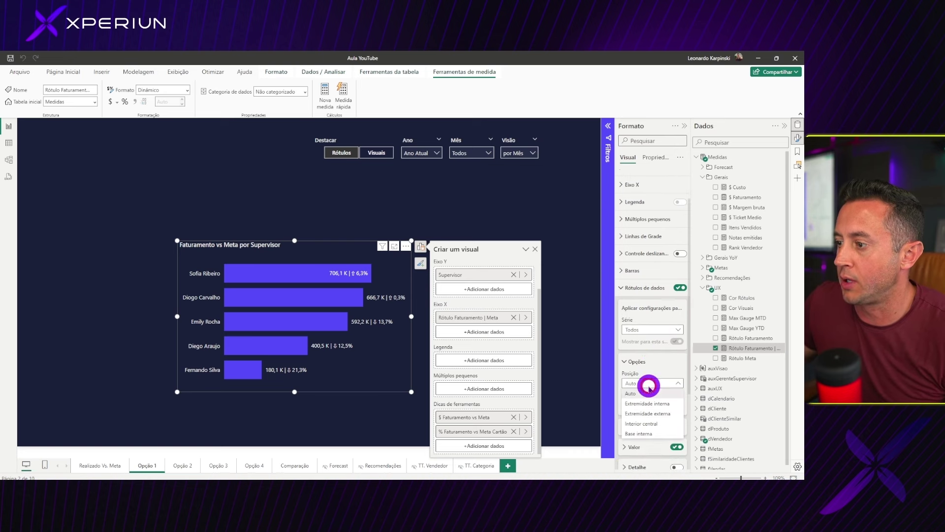
{"action": "left_click", "coordinate": [658, 415]}
{"action": "scroll", "coordinate": [655, 384], "scroll_direction": "down", "scroll_amount": 2}
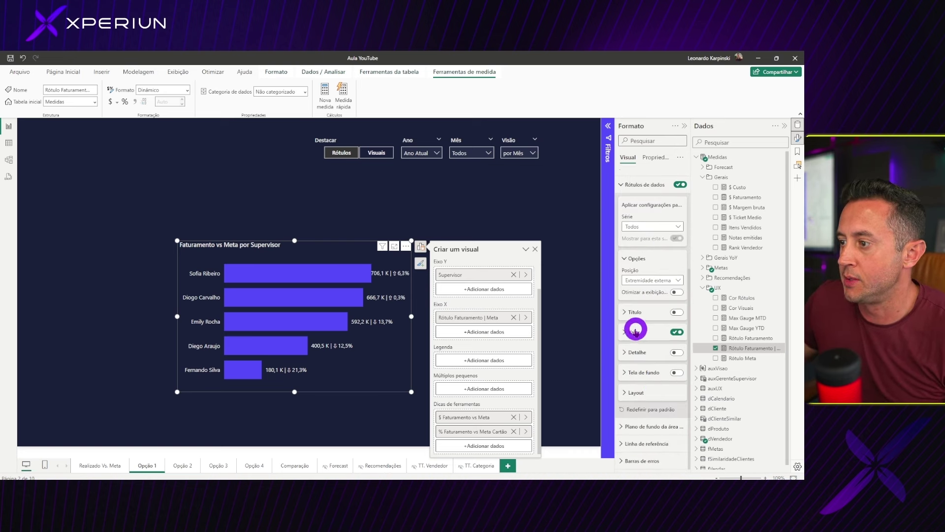
Step: Colour the label values by the Cor Rótulos field, turning below-target values pink-red
{"action": "left_click", "coordinate": [635, 331]}
{"action": "scroll", "coordinate": [645, 344], "scroll_direction": "down", "scroll_amount": 2}
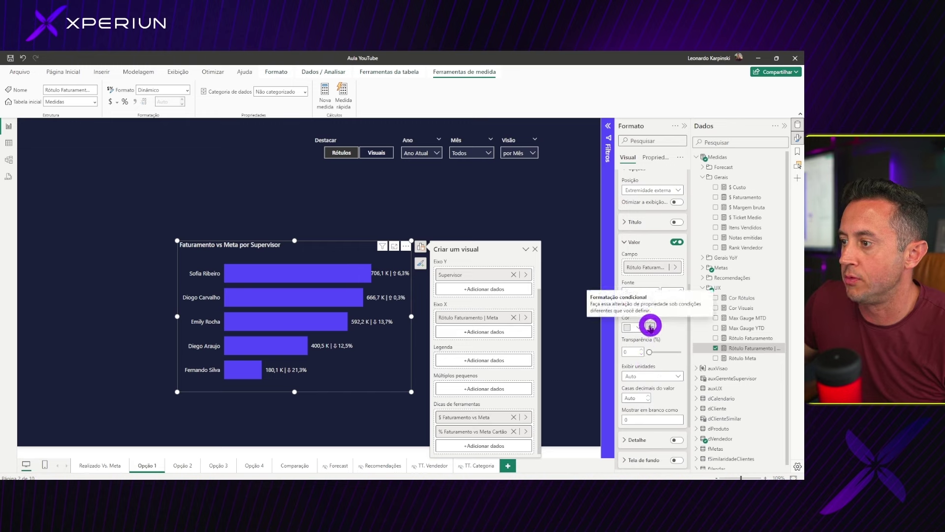
{"action": "left_click", "coordinate": [650, 326]}
{"action": "left_click", "coordinate": [288, 174]}
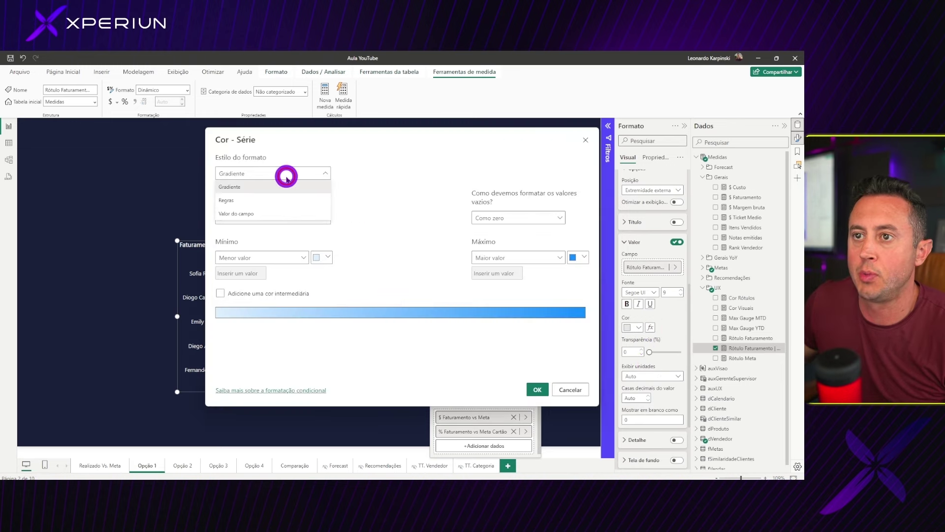
{"action": "left_click", "coordinate": [249, 213]}
{"action": "left_click", "coordinate": [264, 209]}
{"action": "type", "text": "cor"}
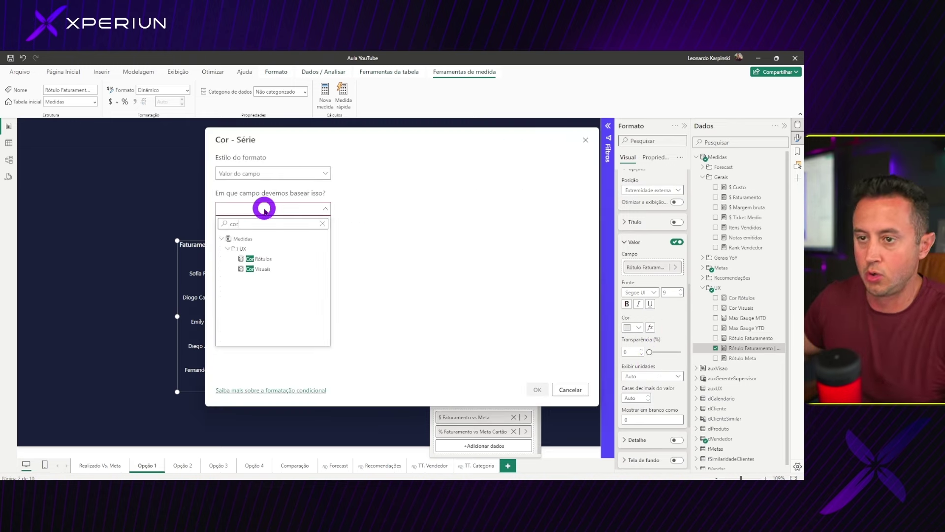
{"action": "left_click", "coordinate": [260, 259]}
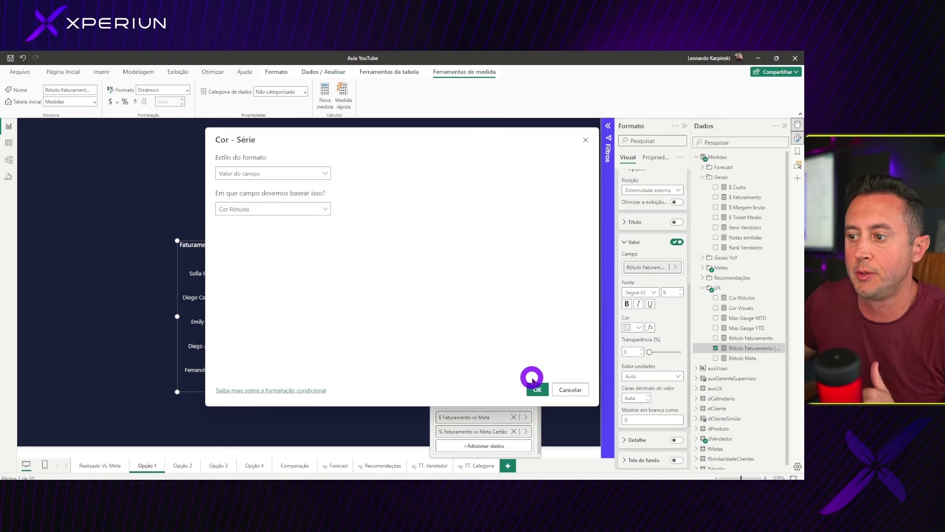
{"action": "left_click", "coordinate": [536, 389]}
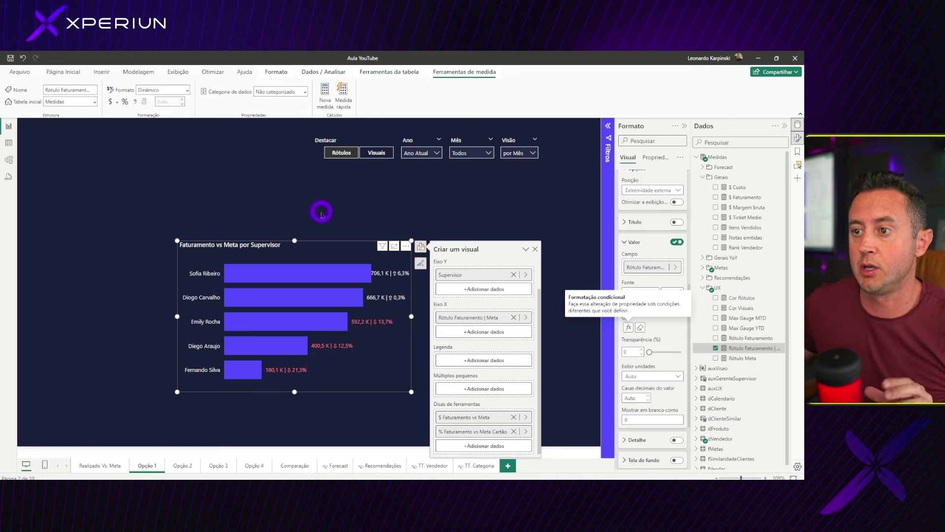
{"action": "left_click", "coordinate": [321, 213]}
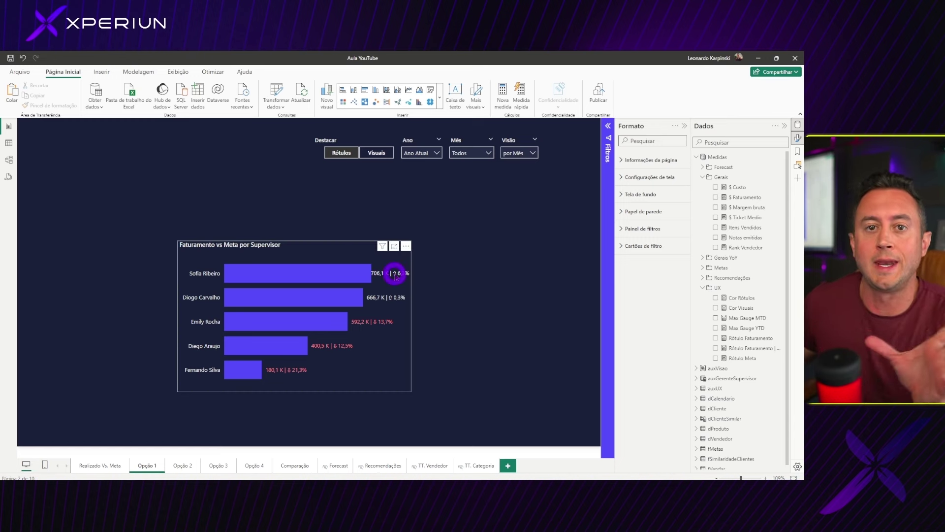
Step: On Opção 2, plot $ Faturamento as bars on the empty supervisor chart
{"action": "left_click", "coordinate": [179, 467]}
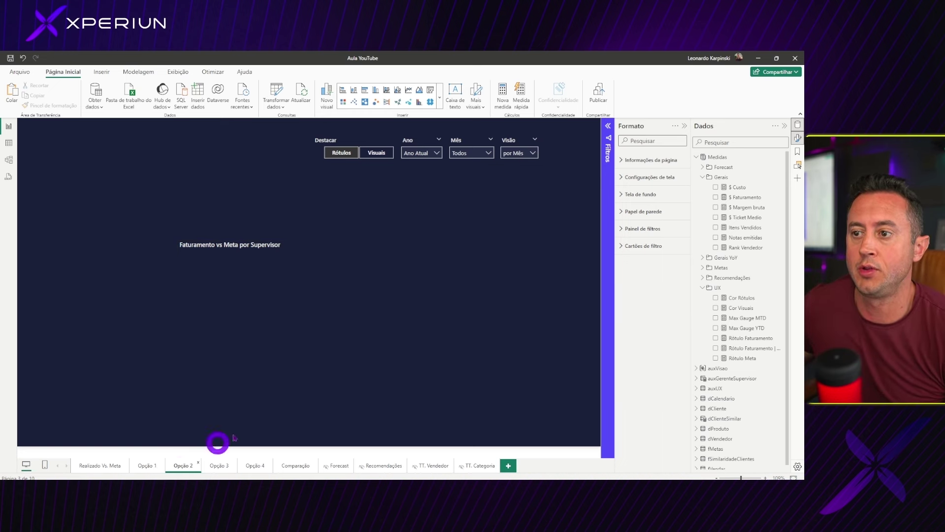
{"action": "left_click", "coordinate": [311, 252]}
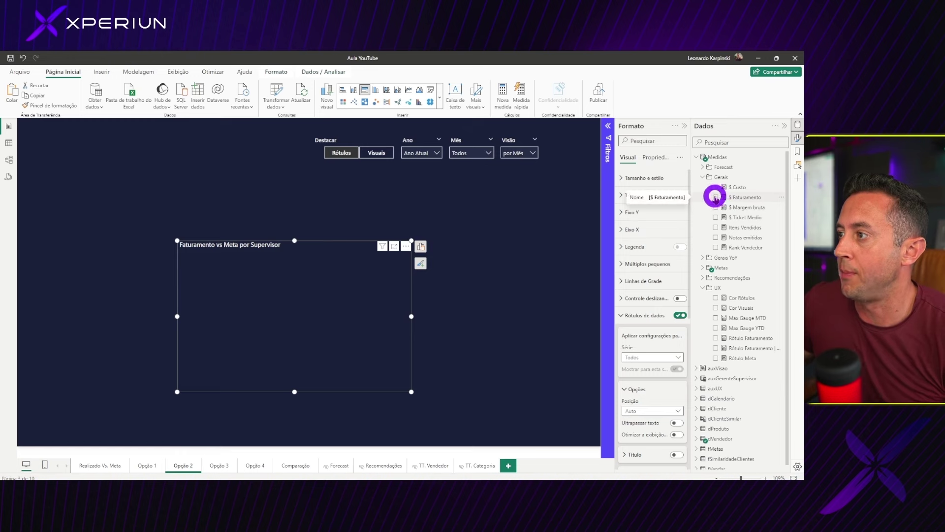
{"action": "left_click", "coordinate": [715, 197]}
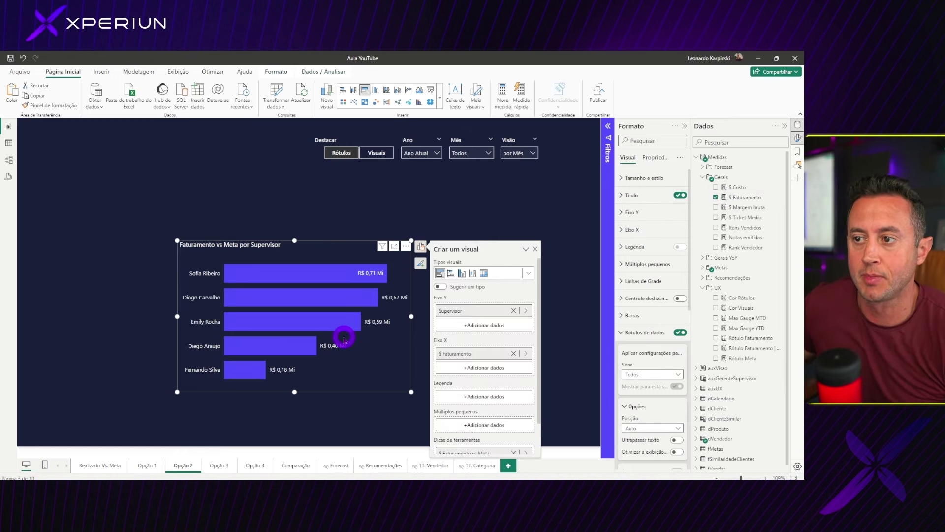
{"action": "left_click", "coordinate": [639, 333]}
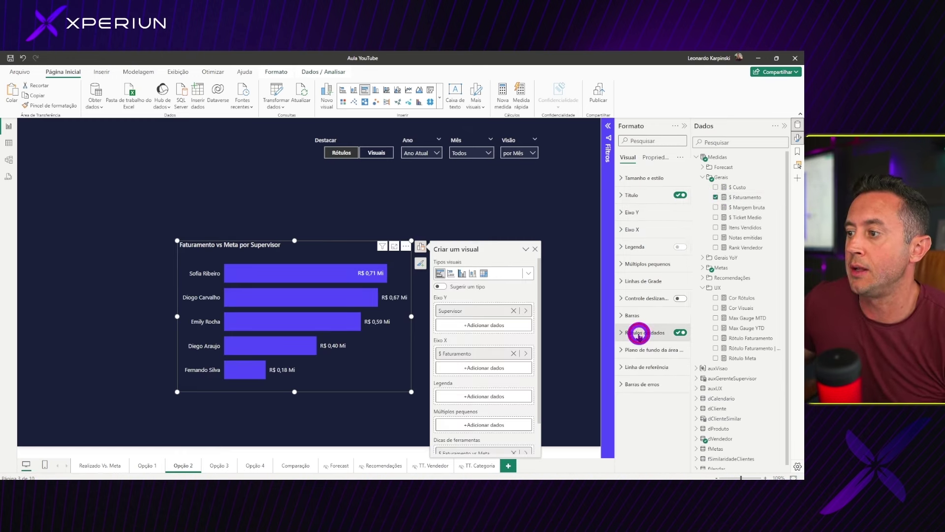
{"action": "left_click", "coordinate": [639, 333]}
{"action": "scroll", "coordinate": [645, 335], "scroll_direction": "down", "scroll_amount": 5}
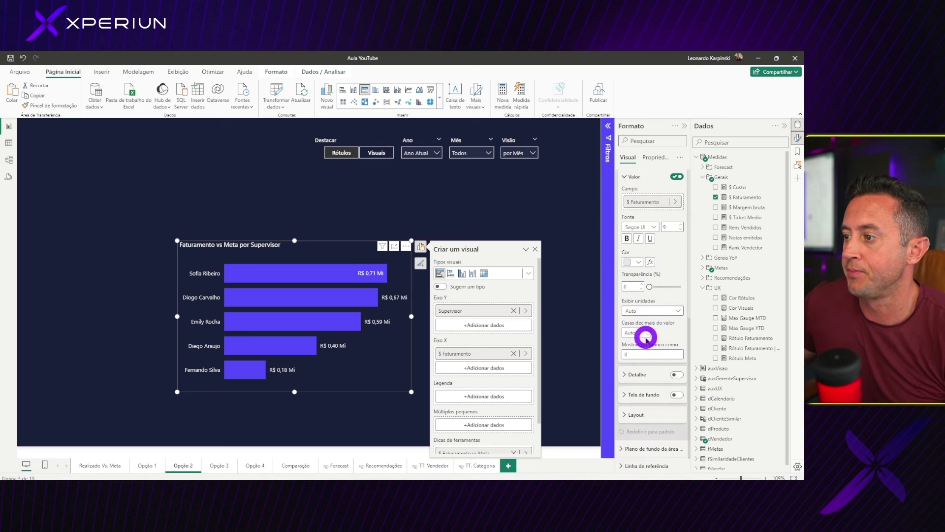
{"action": "scroll", "coordinate": [645, 337], "scroll_direction": "down", "scroll_amount": 2}
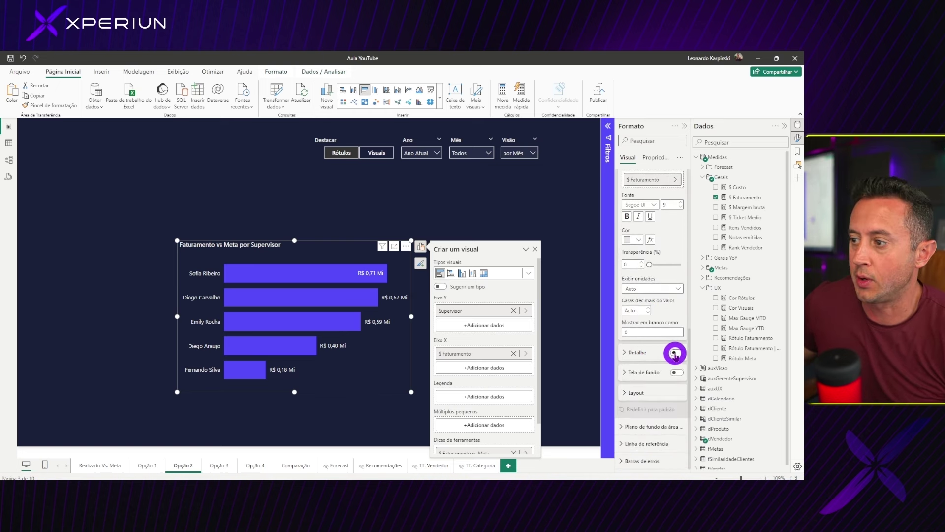
Step: Try % Faturamento vs Meta as label detail with units Nenhum, then remove it
{"action": "left_click", "coordinate": [647, 352]}
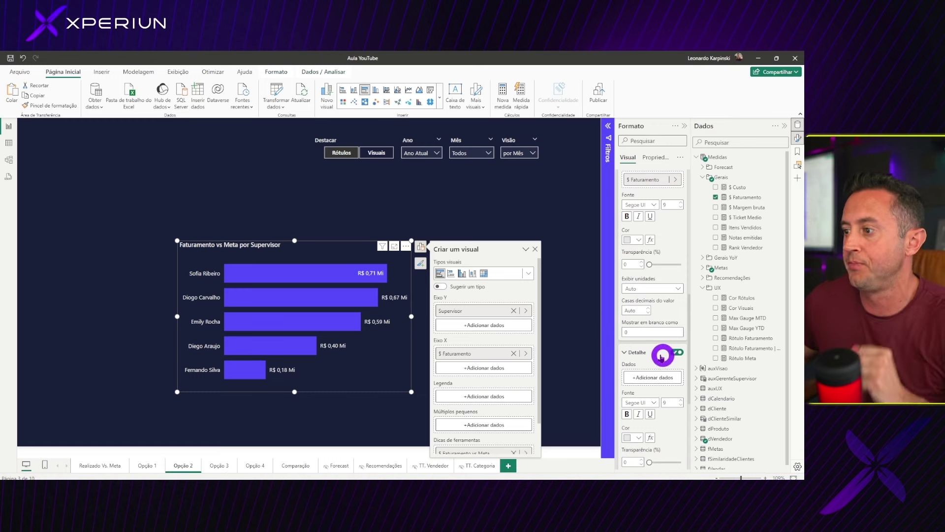
{"action": "scroll", "coordinate": [660, 351], "scroll_direction": "down", "scroll_amount": 3}
{"action": "left_click", "coordinate": [653, 288]}
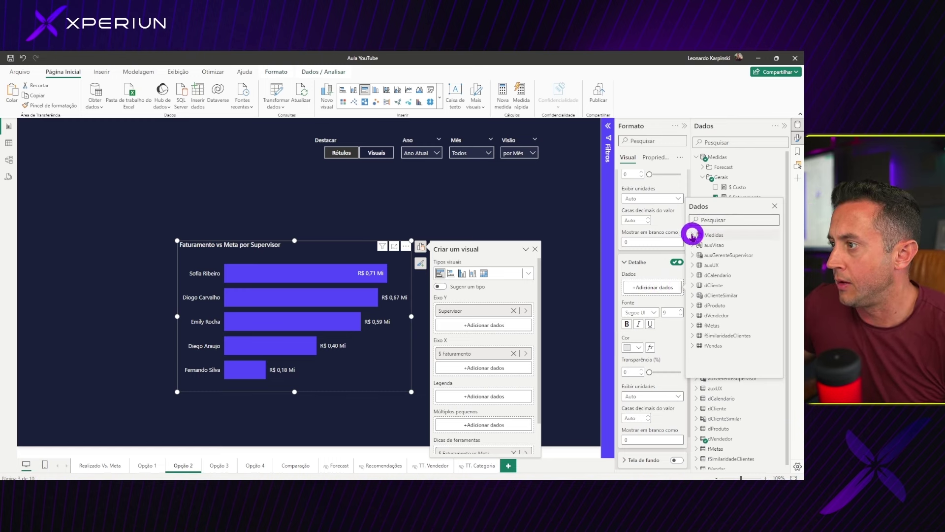
{"action": "type", "text": "%"}
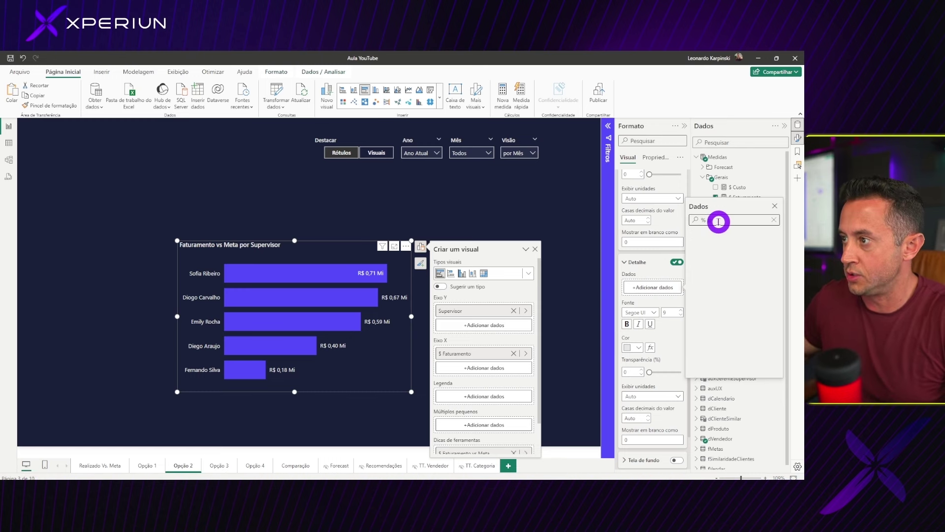
{"action": "type", "text": " fat"}
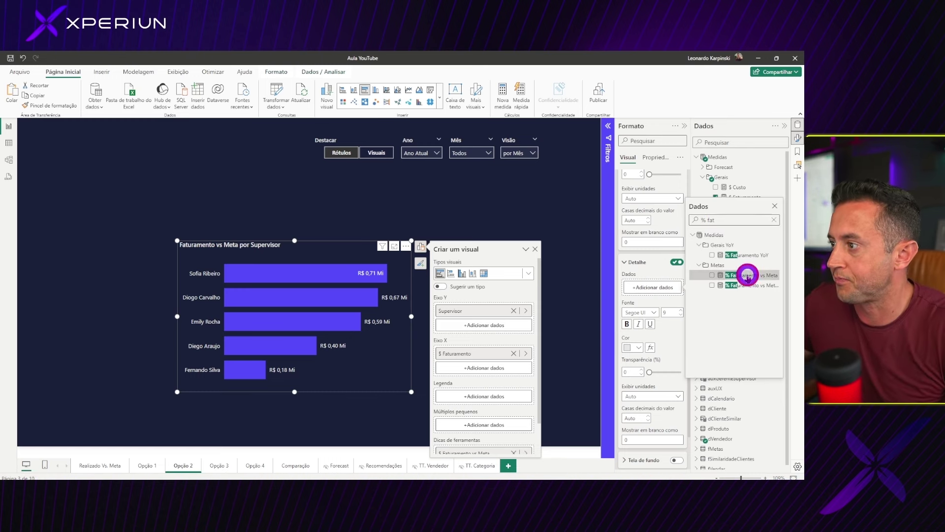
{"action": "left_click", "coordinate": [712, 274]}
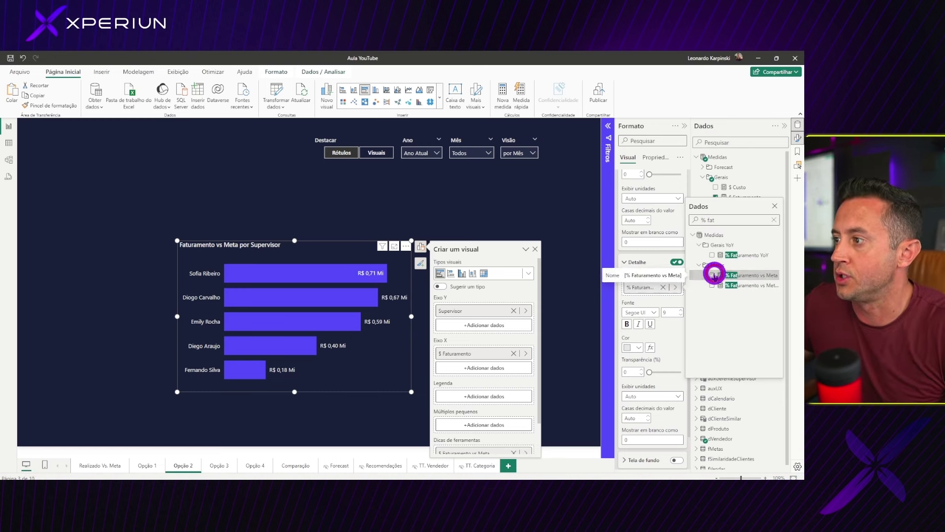
{"action": "left_click", "coordinate": [667, 351]}
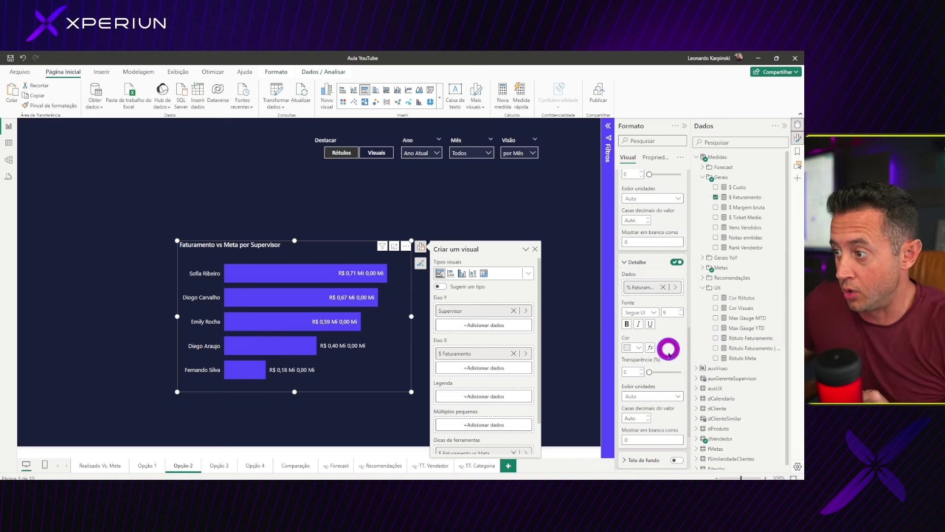
{"action": "left_click", "coordinate": [643, 396]}
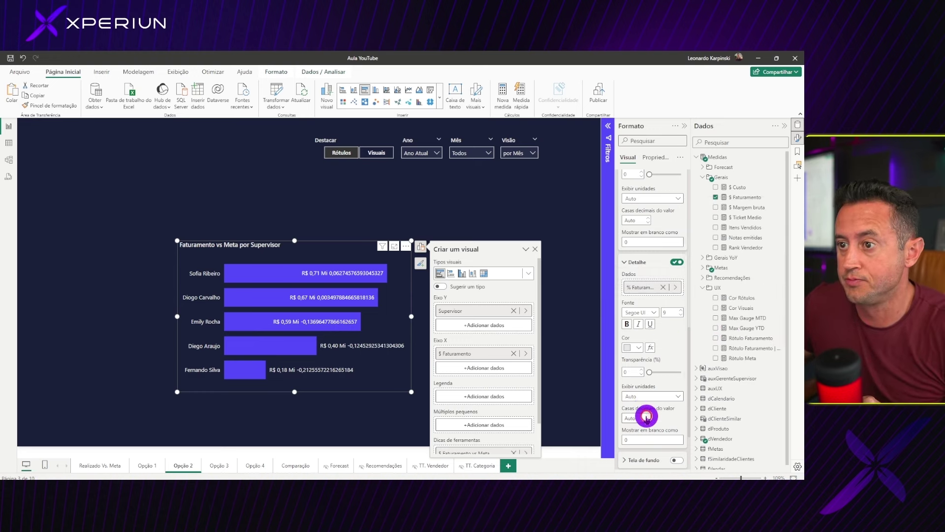
{"action": "left_click", "coordinate": [647, 418]}
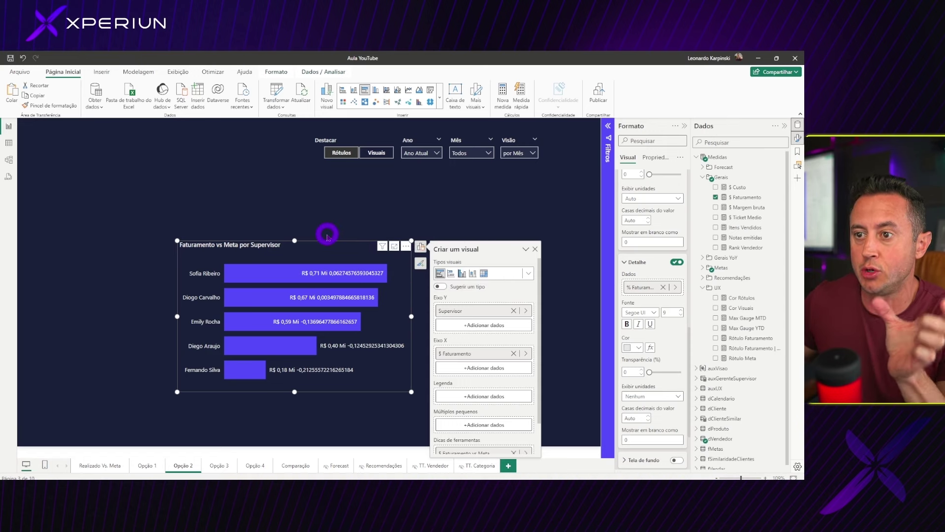
{"action": "left_click", "coordinate": [664, 287]}
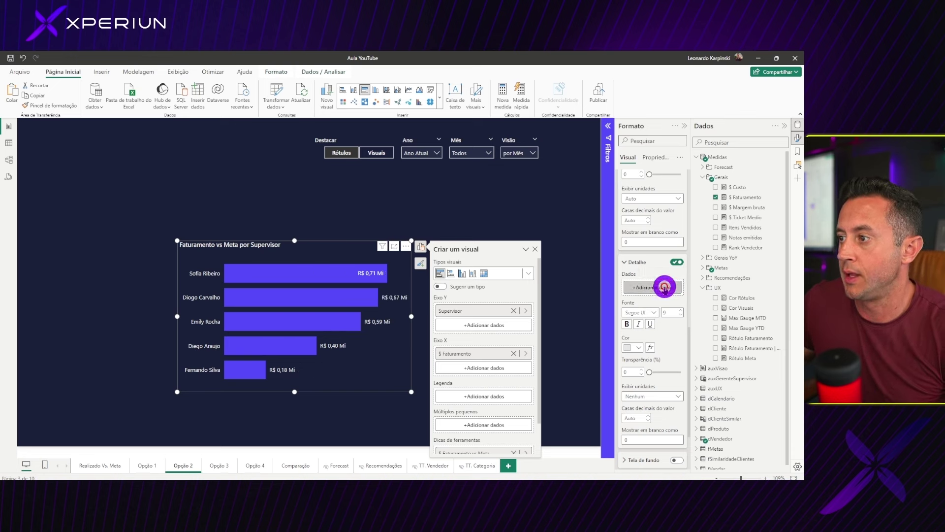
Step: Add the Rótulo Meta measure to the label detail, giving labels like R$ 0,71 Mi ⇧ 6%
{"action": "left_click", "coordinate": [744, 358]}
{"action": "scroll", "coordinate": [183, 127], "scroll_direction": "up", "scroll_amount": 1}
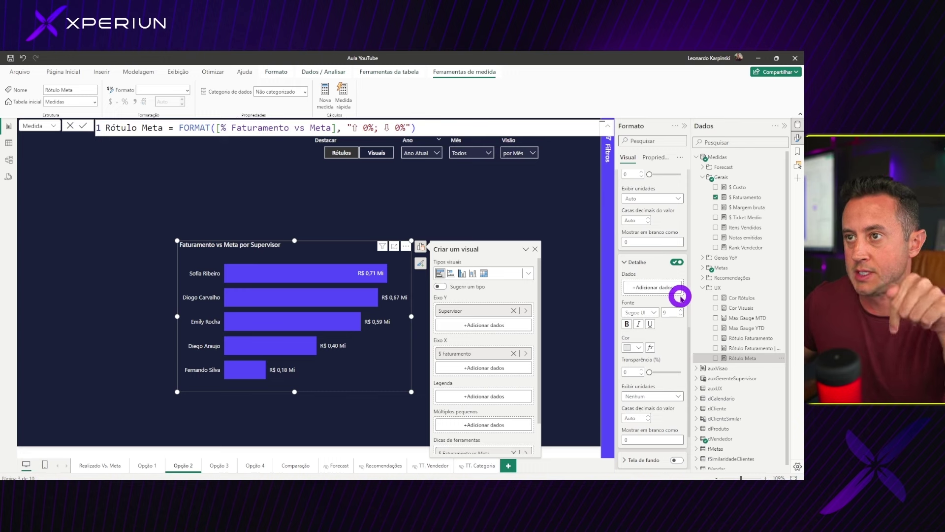
{"action": "left_click_drag", "start_coordinate": [737, 358], "coordinate": [650, 288]}
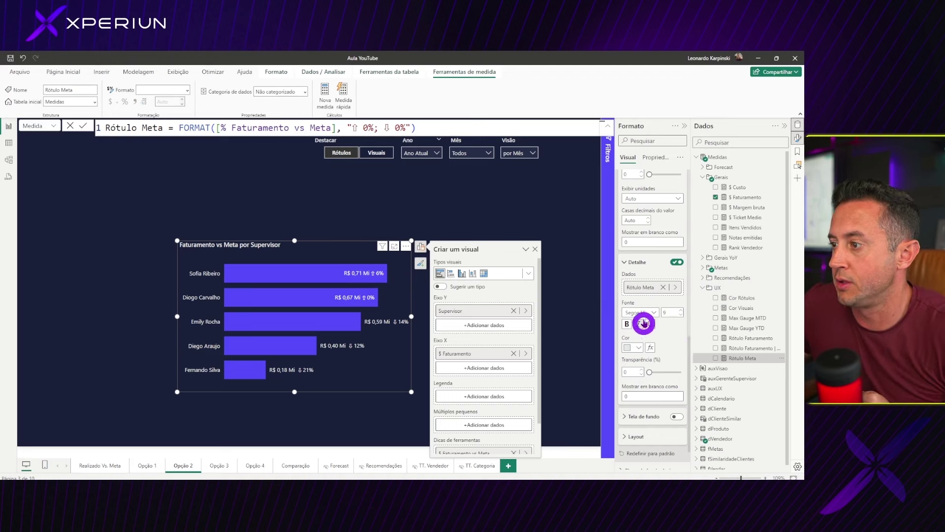
Step: Set the data label position to Extremidade externa
{"action": "scroll", "coordinate": [649, 301], "scroll_direction": "up", "scroll_amount": 2}
{"action": "scroll", "coordinate": [650, 302], "scroll_direction": "up", "scroll_amount": 1}
{"action": "scroll", "coordinate": [651, 302], "scroll_direction": "up", "scroll_amount": 1}
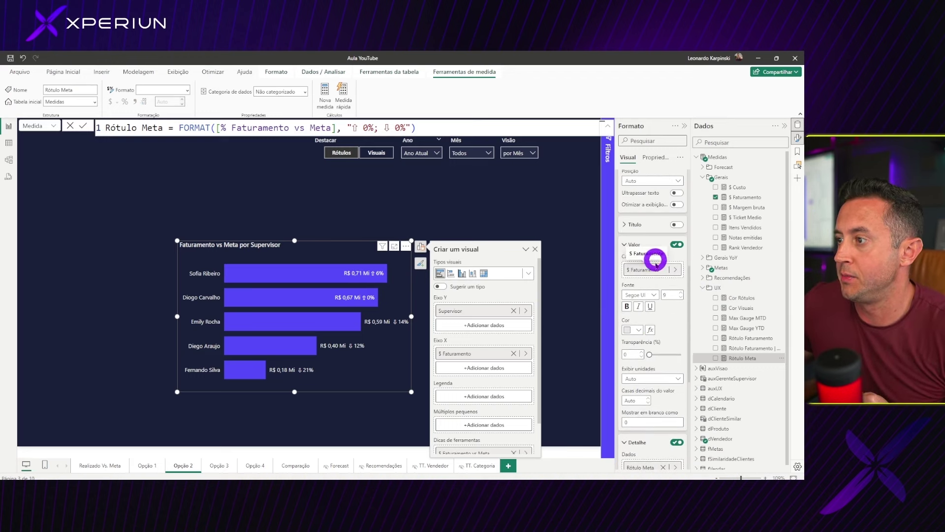
{"action": "scroll", "coordinate": [652, 302], "scroll_direction": "up", "scroll_amount": 1}
{"action": "left_click", "coordinate": [646, 334]}
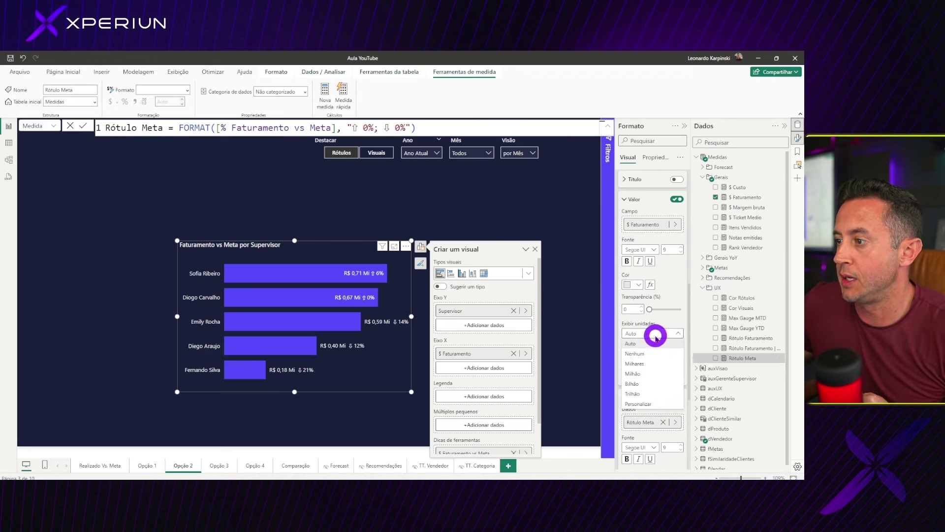
{"action": "left_click", "coordinate": [655, 336]}
{"action": "scroll", "coordinate": [650, 256], "scroll_direction": "up", "scroll_amount": 3}
{"action": "left_click", "coordinate": [648, 225]}
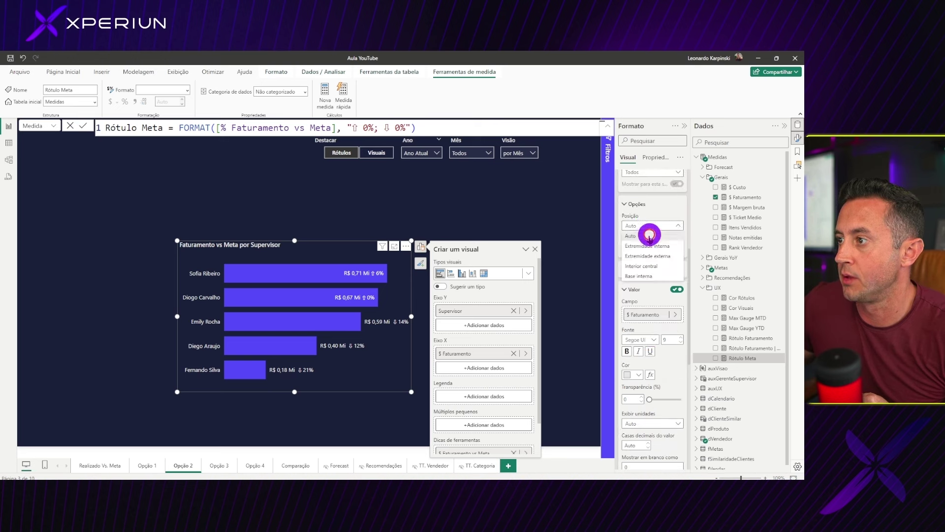
{"action": "left_click", "coordinate": [652, 256]}
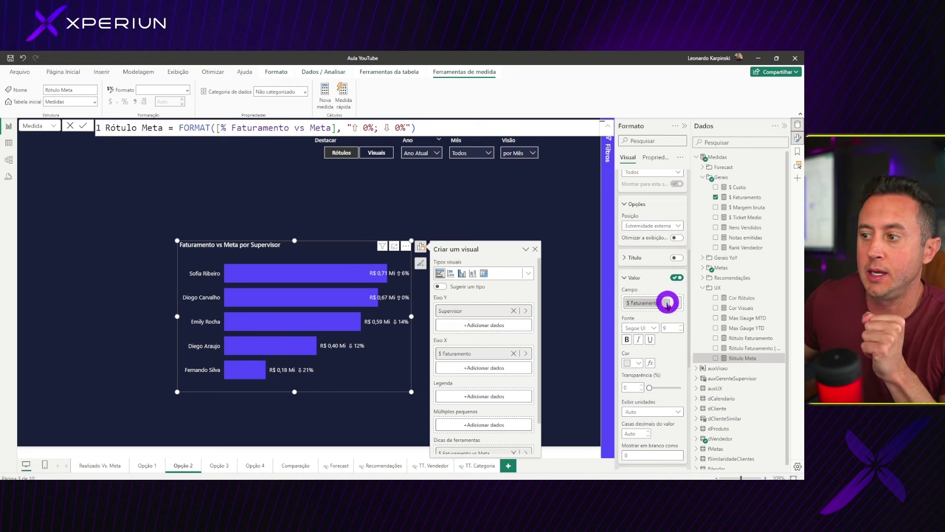
Step: Switch the label layout to Multi linha and make the supervisor chart taller
{"action": "scroll", "coordinate": [668, 302], "scroll_direction": "down", "scroll_amount": 2}
{"action": "scroll", "coordinate": [667, 306], "scroll_direction": "down", "scroll_amount": 1}
{"action": "scroll", "coordinate": [666, 307], "scroll_direction": "down", "scroll_amount": 2}
{"action": "scroll", "coordinate": [666, 305], "scroll_direction": "down", "scroll_amount": 1}
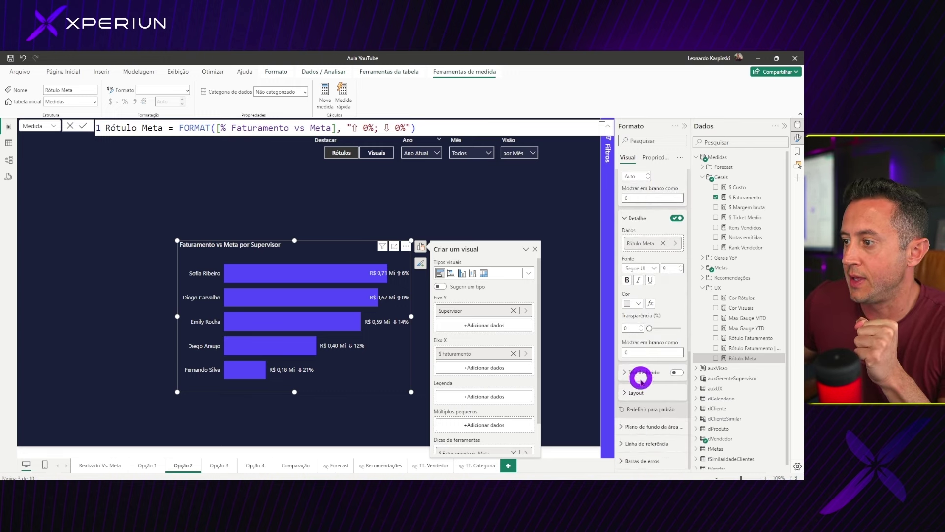
{"action": "left_click", "coordinate": [639, 393]}
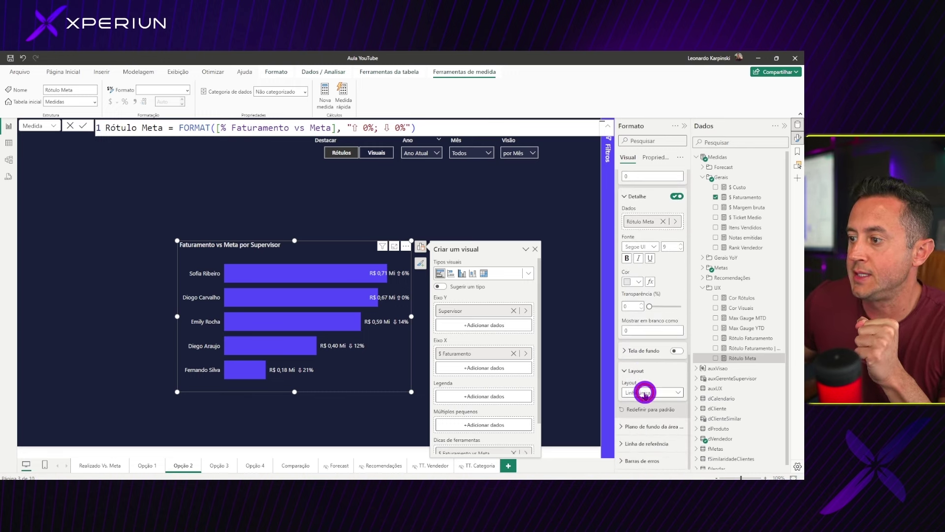
{"action": "left_click", "coordinate": [646, 403]}
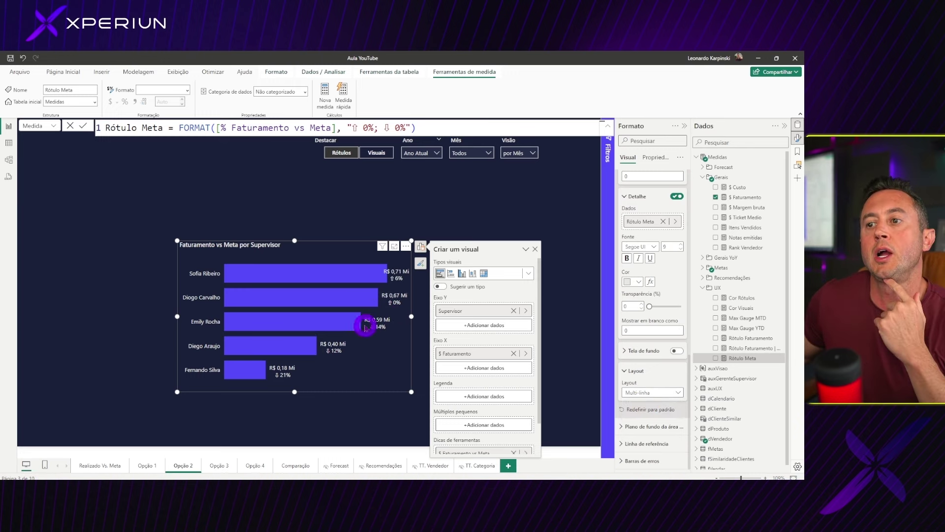
{"action": "mouse_move", "coordinate": [292, 392]}
{"action": "left_mouse_down"}
{"action": "mouse_move", "coordinate": [295, 330]}
{"action": "mouse_move", "coordinate": [299, 408]}
{"action": "left_mouse_up"}
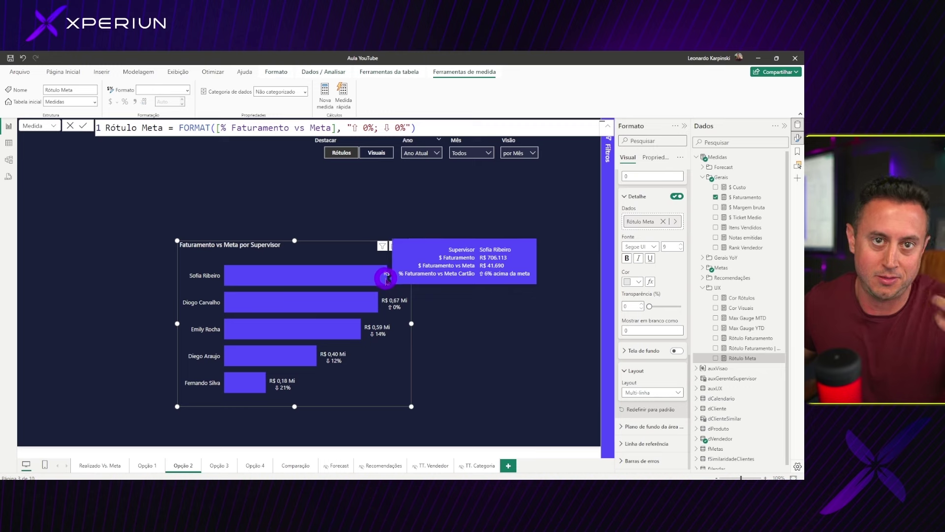
{"action": "left_click", "coordinate": [98, 467]}
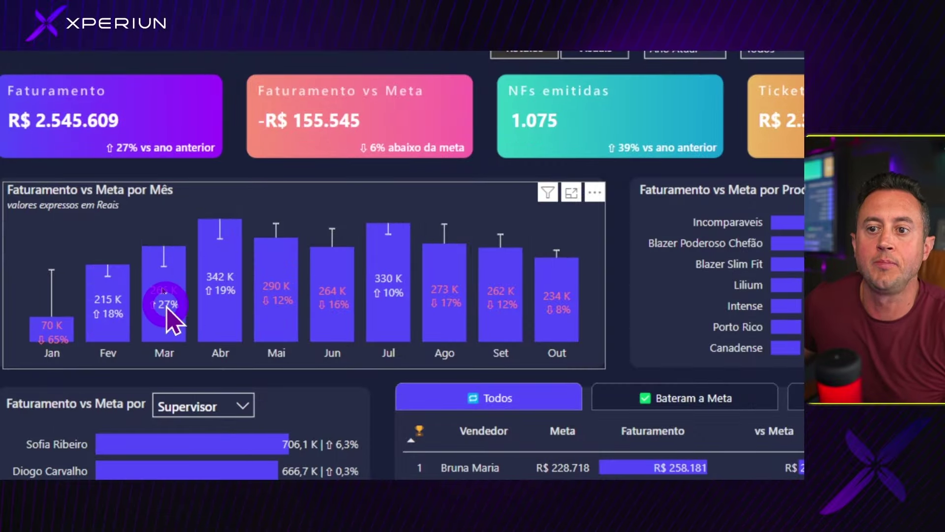
{"action": "mouse_move", "coordinate": [161, 285]}
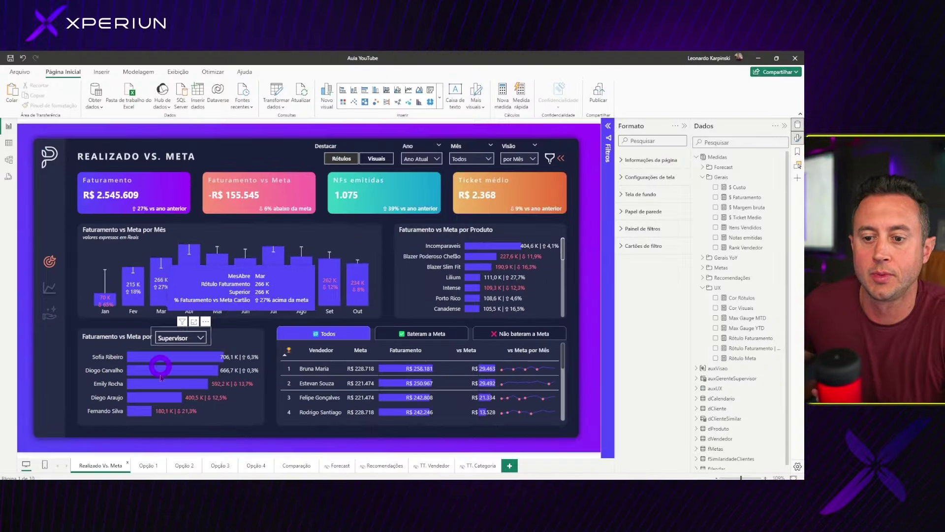
{"action": "left_click", "coordinate": [184, 466]}
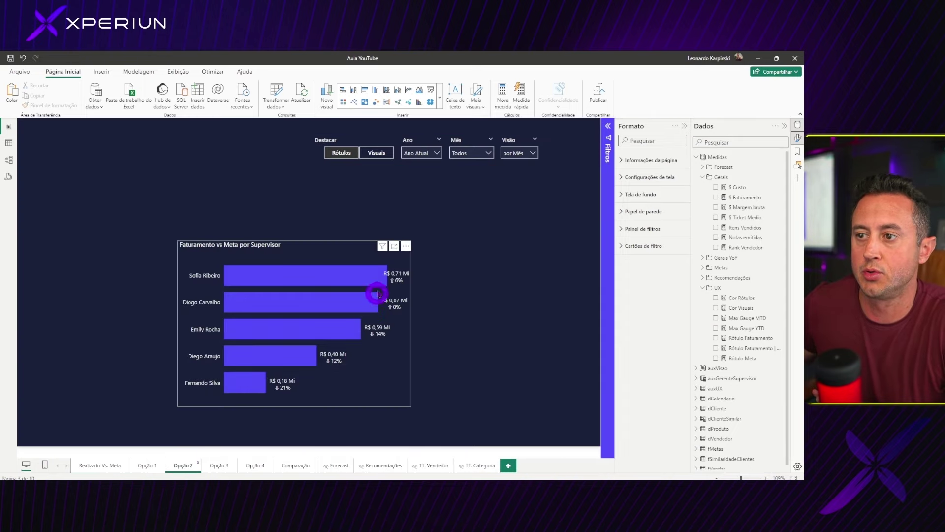
{"action": "left_click", "coordinate": [344, 249]}
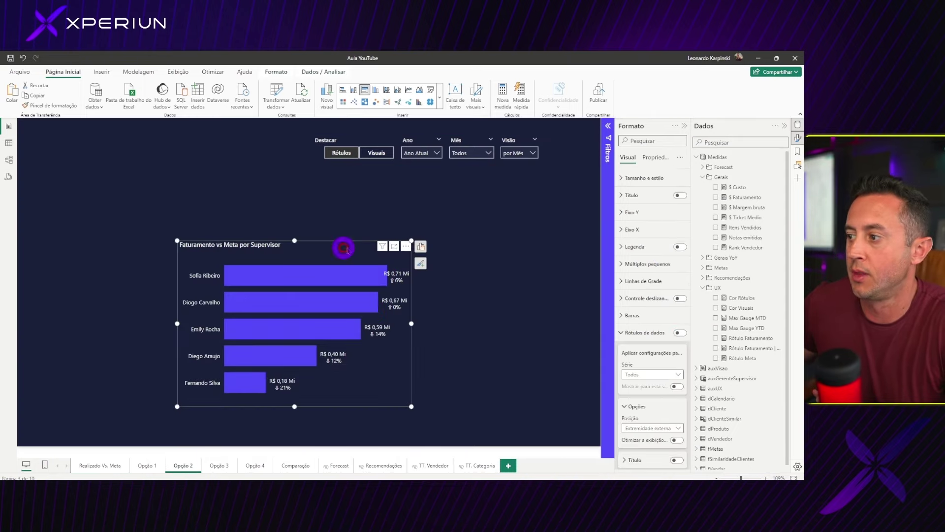
{"action": "left_click", "coordinate": [749, 339]}
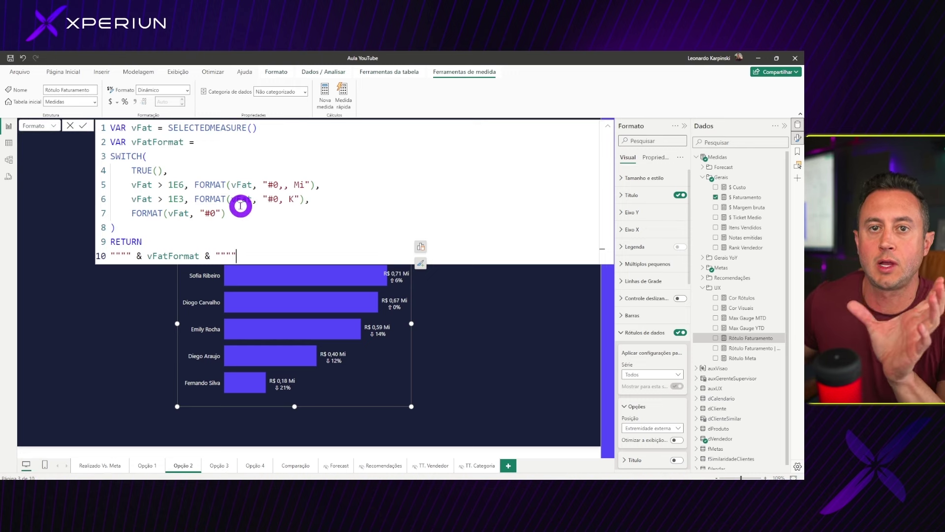
{"action": "left_click", "coordinate": [315, 184]}
{"action": "key", "text": "Escape"}
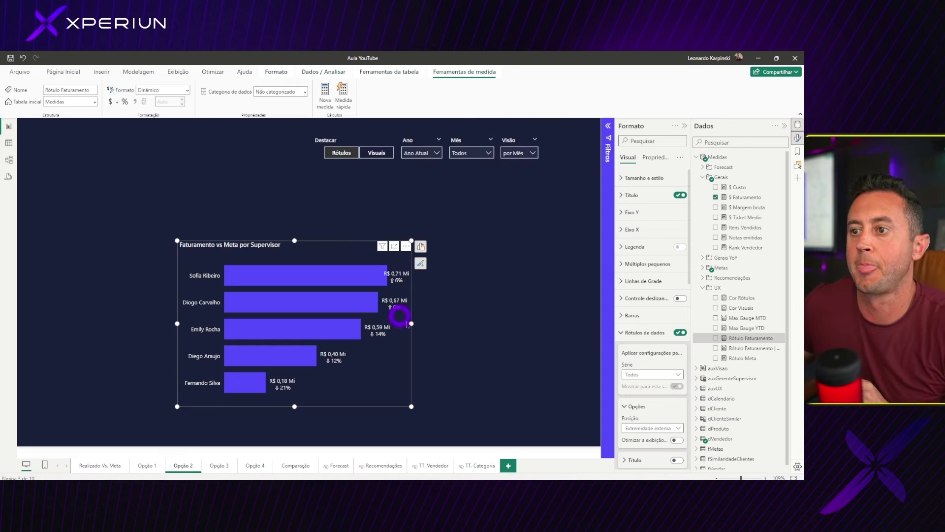
Step: Swap $ Faturamento for Rótulo Faturamento on the Opção 2 chart's X axis, giving labels like 706 K ⇧ 6%
{"action": "left_click", "coordinate": [422, 245]}
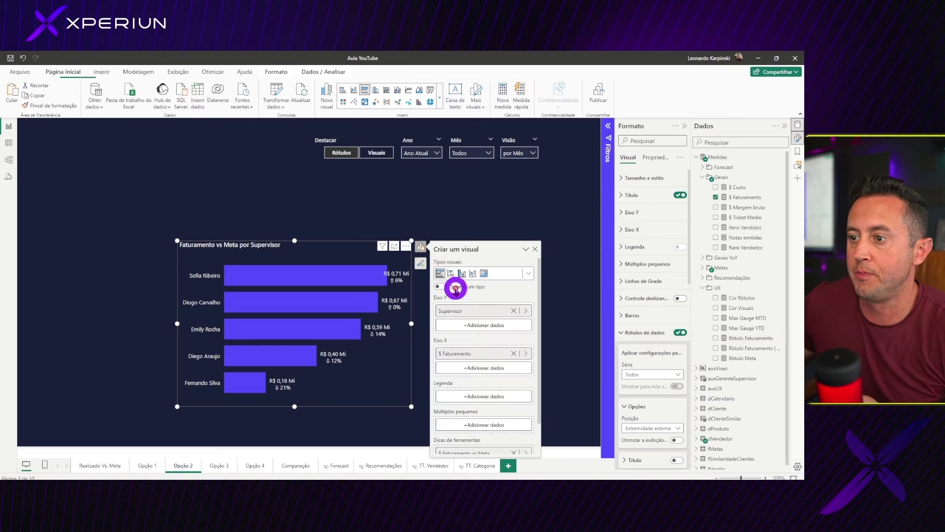
{"action": "left_click", "coordinate": [514, 353]}
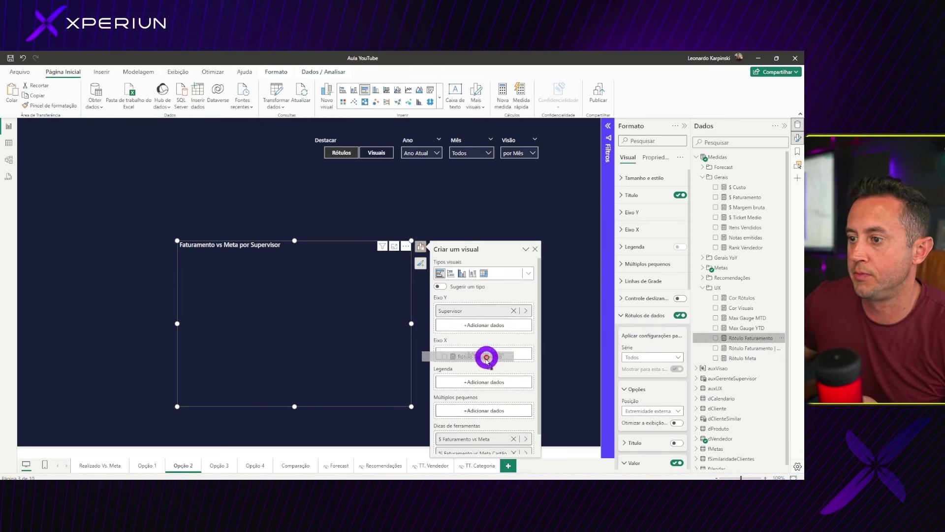
{"action": "left_click_drag", "start_coordinate": [758, 340], "coordinate": [483, 352]}
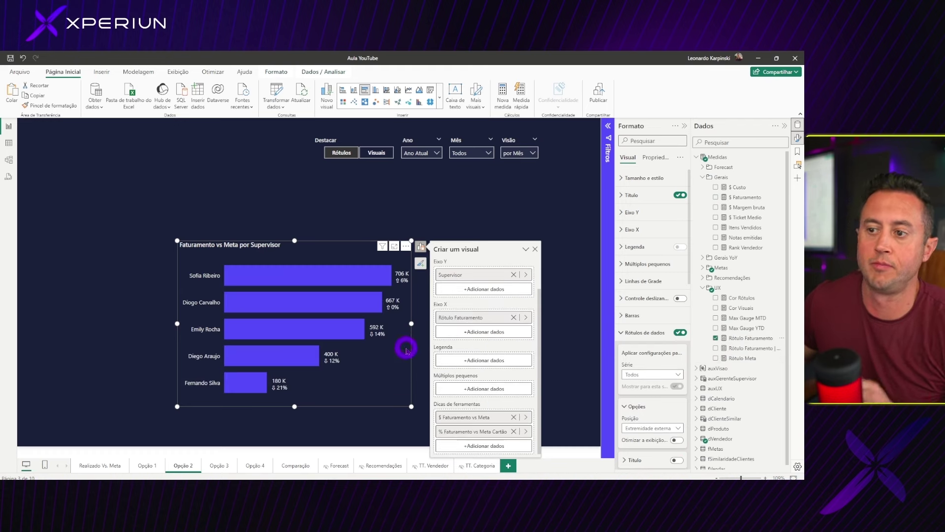
{"action": "left_click", "coordinate": [344, 214]}
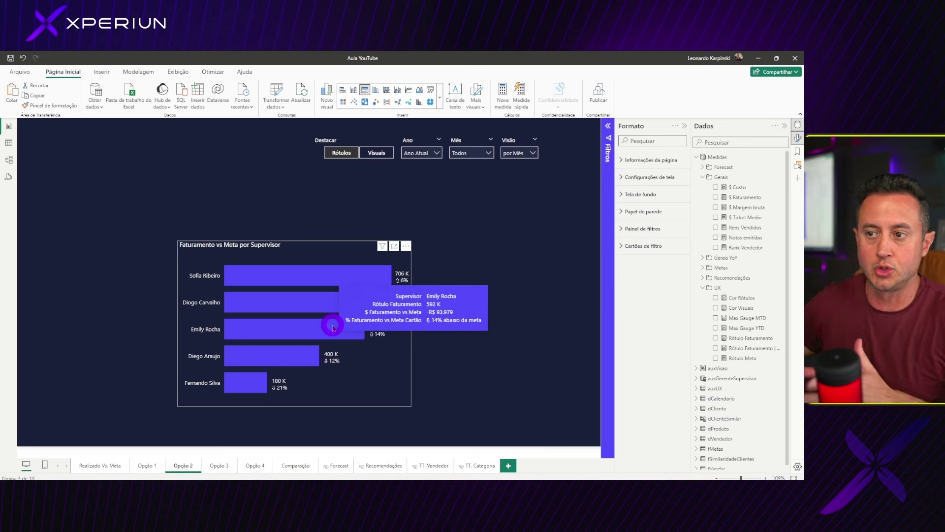
{"action": "mouse_move", "coordinate": [306, 274]}
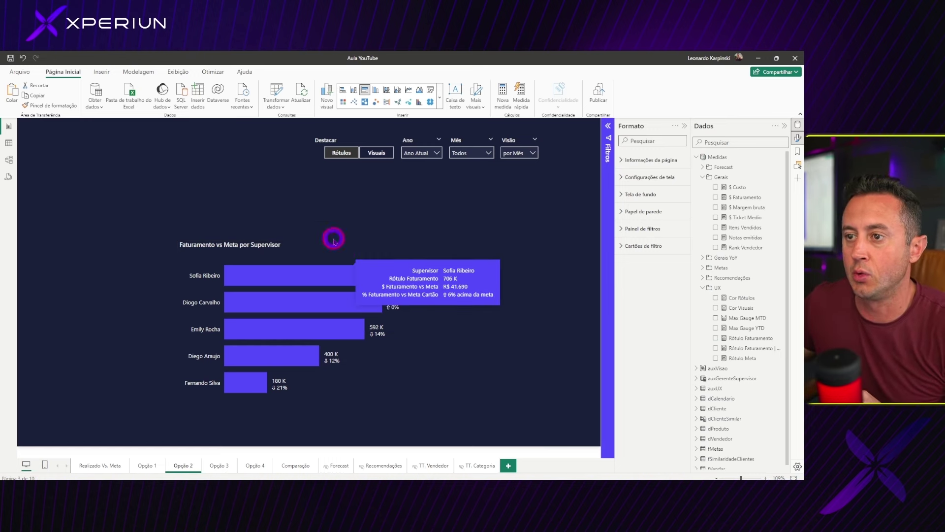
{"action": "left_click", "coordinate": [380, 276]}
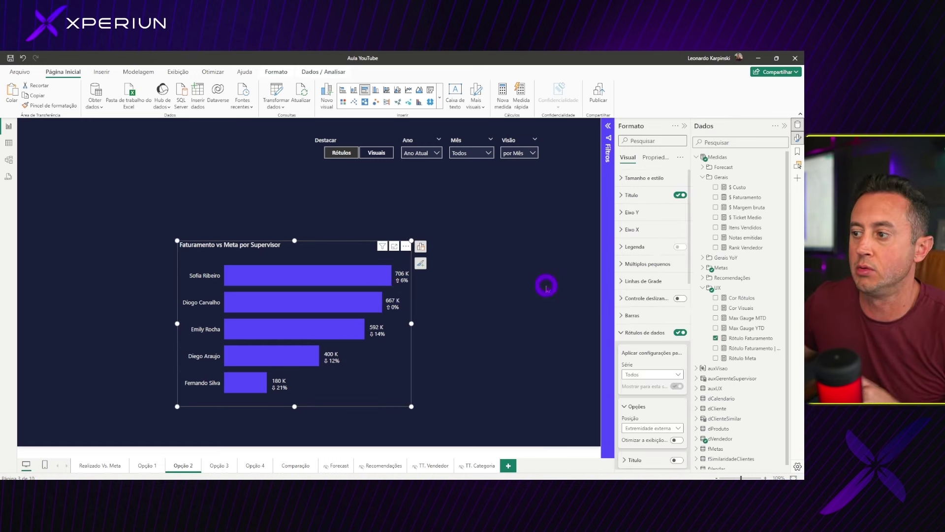
Step: Colour the detail labels by the Cor Rótulos field value, so ⇩ 14% and ⇩ 21% turn pink-red
{"action": "scroll", "coordinate": [651, 334], "scroll_direction": "down", "scroll_amount": 3}
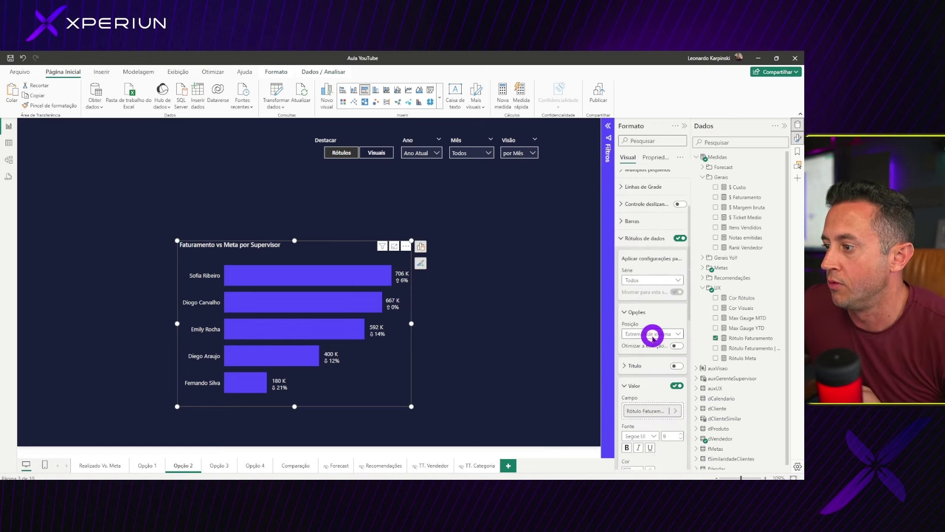
{"action": "scroll", "coordinate": [652, 335], "scroll_direction": "down", "scroll_amount": 3}
{"action": "scroll", "coordinate": [650, 324], "scroll_direction": "down", "scroll_amount": 3}
{"action": "scroll", "coordinate": [647, 318], "scroll_direction": "down", "scroll_amount": 3}
{"action": "scroll", "coordinate": [648, 318], "scroll_direction": "down", "scroll_amount": 2}
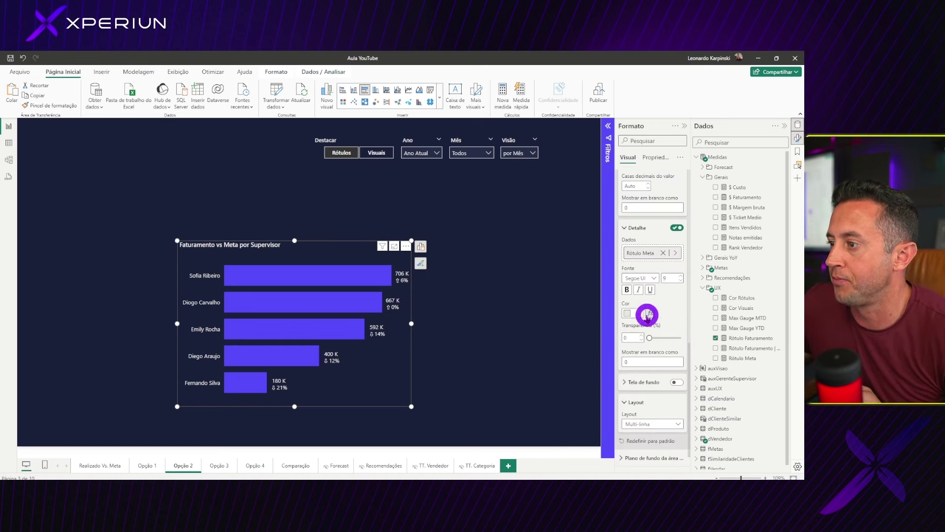
{"action": "left_click", "coordinate": [650, 313]}
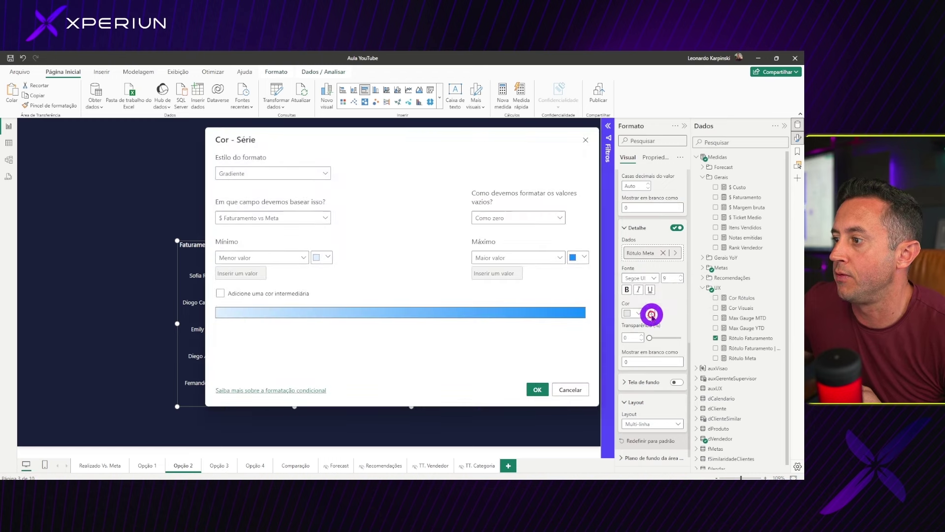
{"action": "left_click", "coordinate": [271, 176]}
{"action": "left_click", "coordinate": [258, 213]}
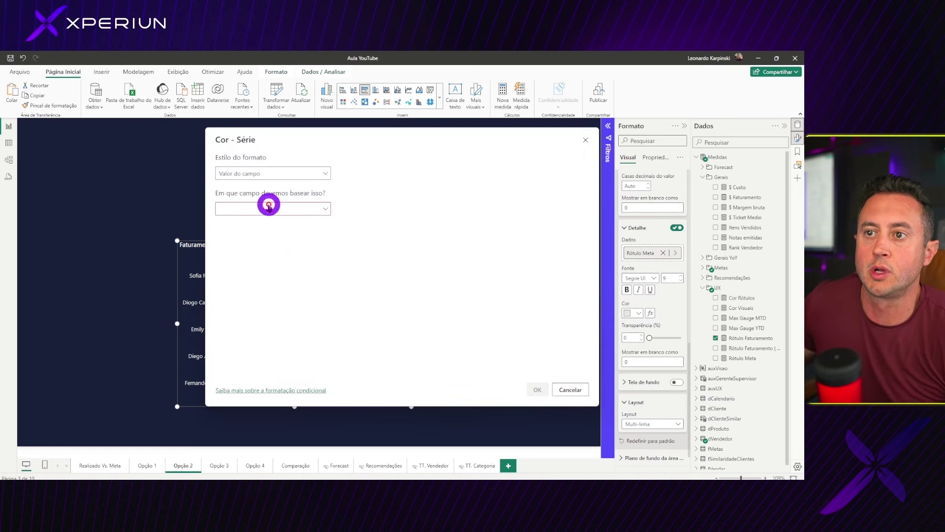
{"action": "left_click", "coordinate": [270, 208]}
{"action": "type", "text": "cor"}
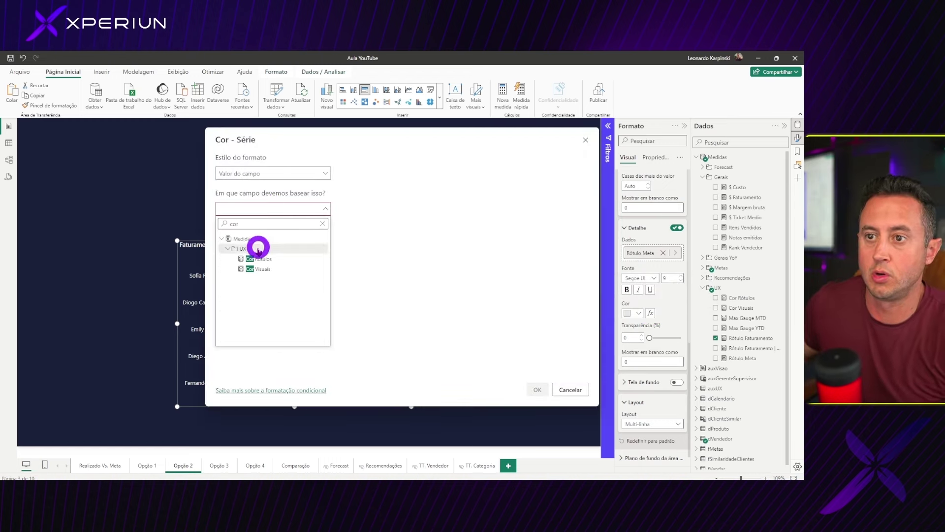
{"action": "left_click", "coordinate": [265, 258]}
{"action": "left_click", "coordinate": [536, 390]}
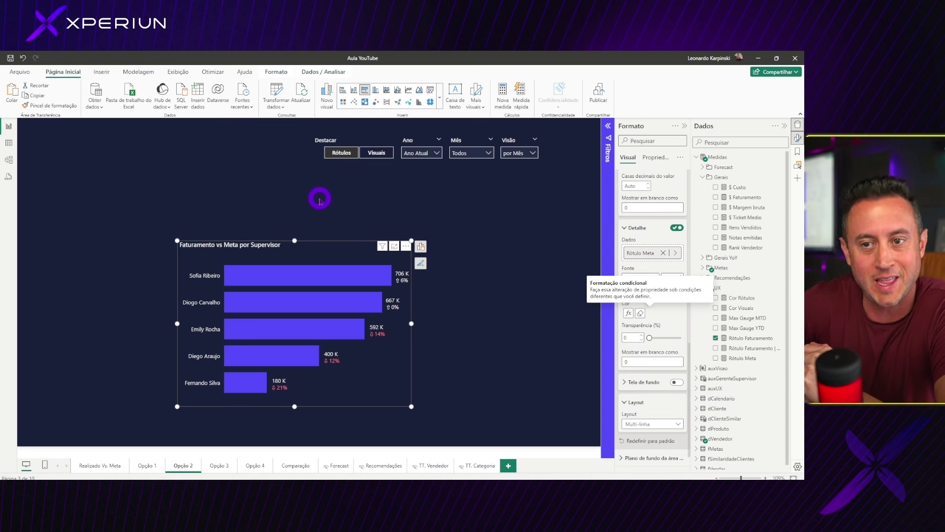
Step: On Opção 3, plot Rótulo Faturamento on the supervisor chart
{"action": "left_click", "coordinate": [220, 465]}
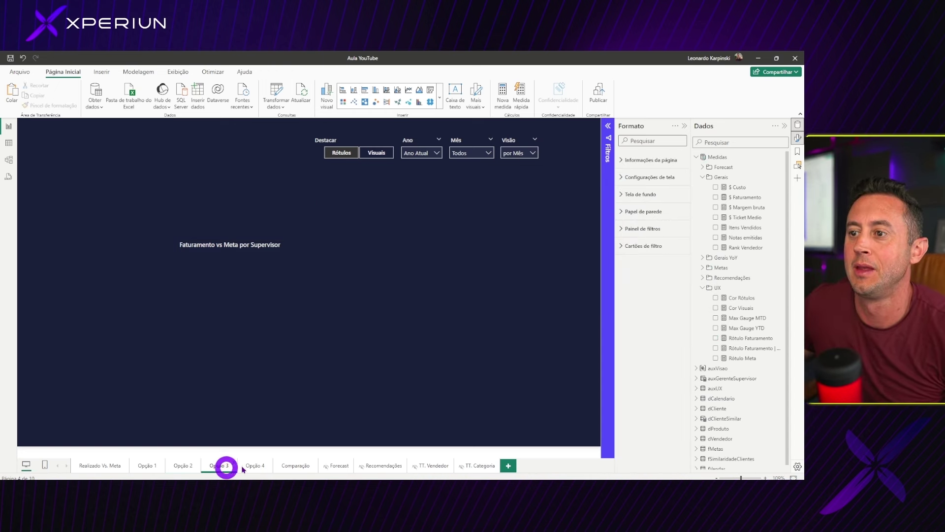
{"action": "left_click", "coordinate": [338, 246]}
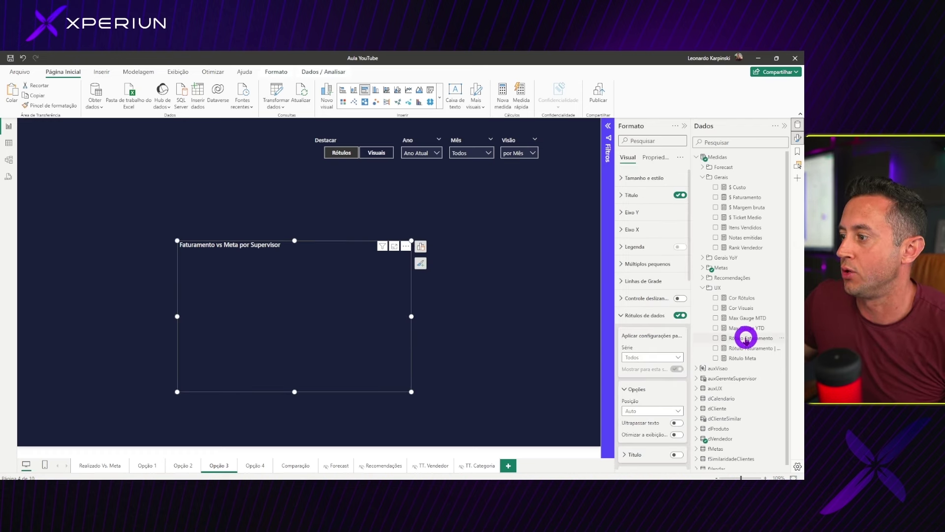
{"action": "left_click_drag", "start_coordinate": [742, 337], "coordinate": [342, 285]}
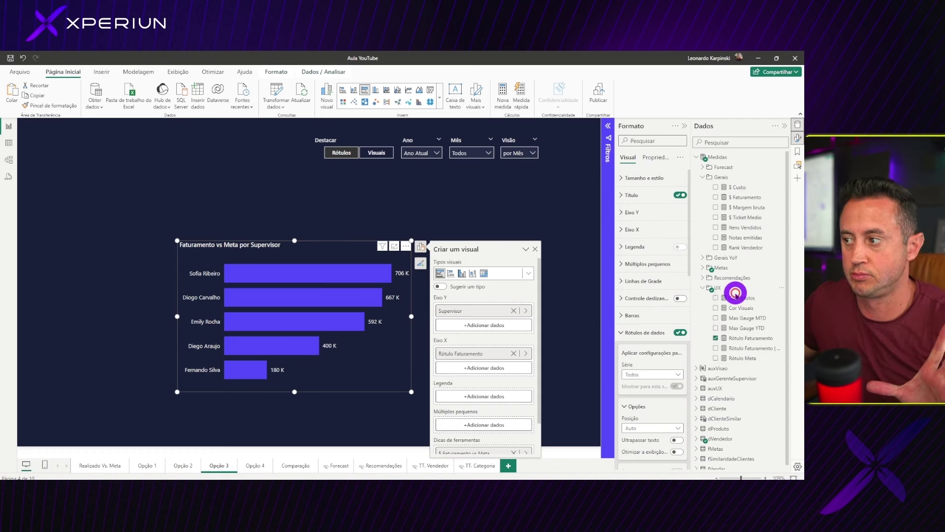
Step: Create a Dummy = 0 measure in the UX folder and add it to the X axis
{"action": "right_click", "coordinate": [736, 296]}
{"action": "left_click", "coordinate": [753, 301]}
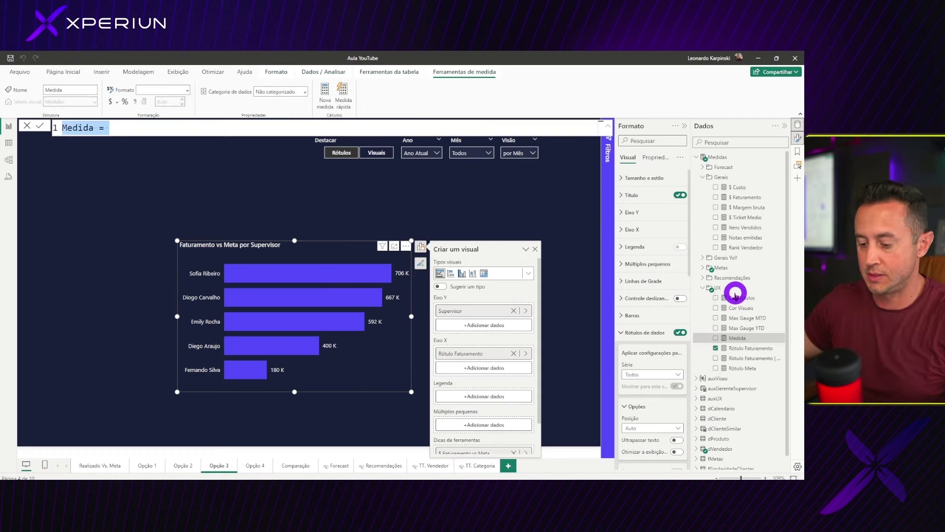
{"action": "type", "text": "Summy"}
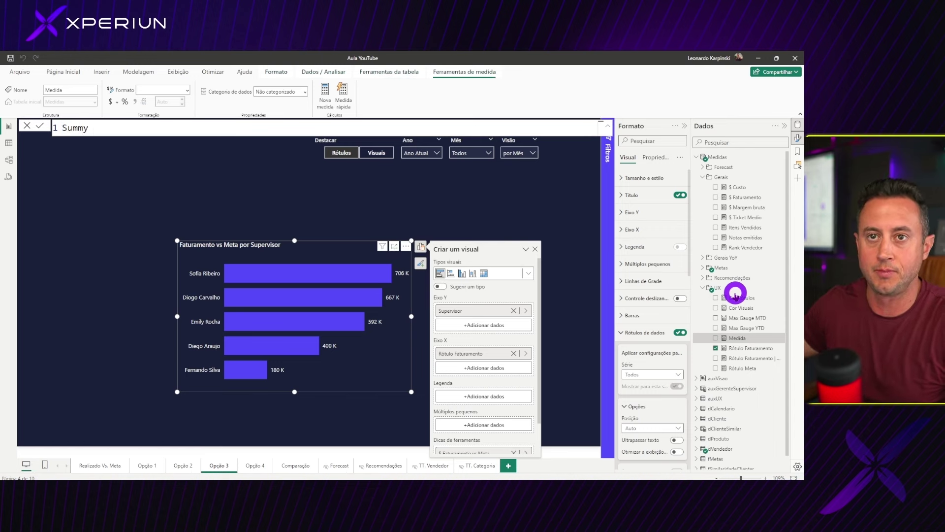
{"action": "key", "text": "BackSpace"}
{"action": "key", "text": "BackSpace"}
{"action": "key", "text": "BackSpace"}
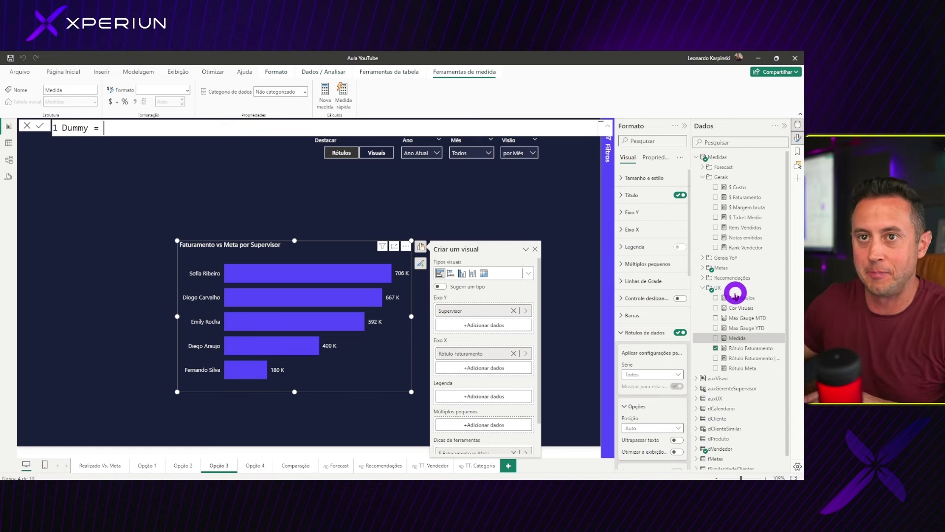
{"action": "type", "text": "= 0"}
{"action": "key", "text": "Return"}
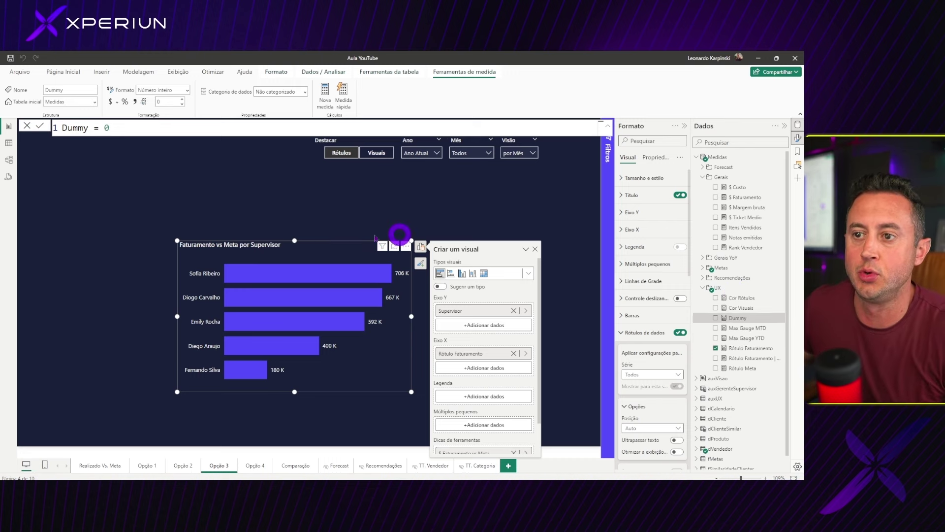
{"action": "mouse_move", "coordinate": [738, 317]}
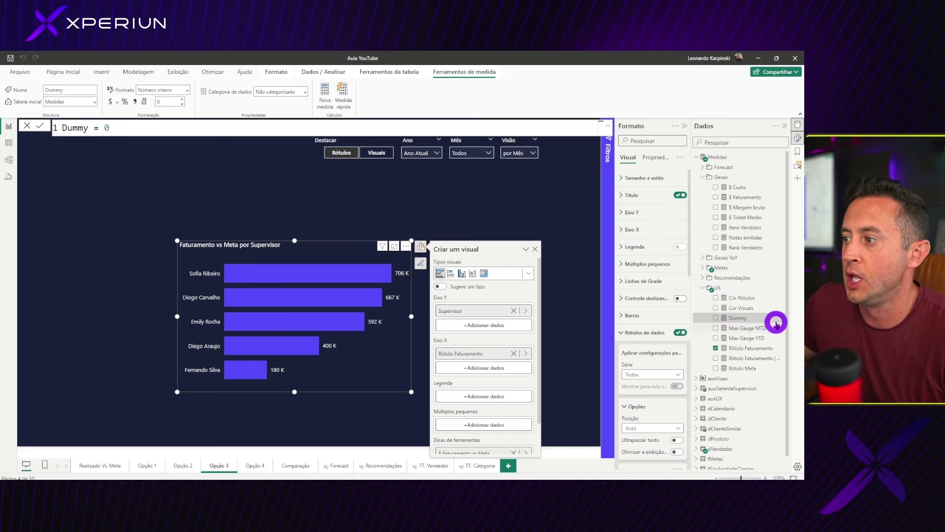
{"action": "left_click_drag", "start_coordinate": [748, 318], "coordinate": [469, 364]}
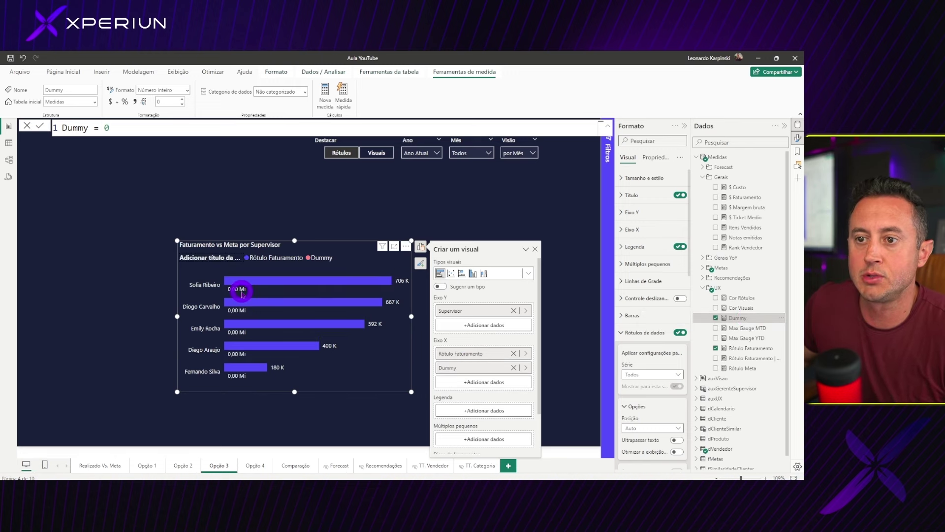
Step: Make the chart a stacked bar chart with Dummy ahead of Rótulo Faturamento
{"action": "left_click", "coordinate": [59, 71]}
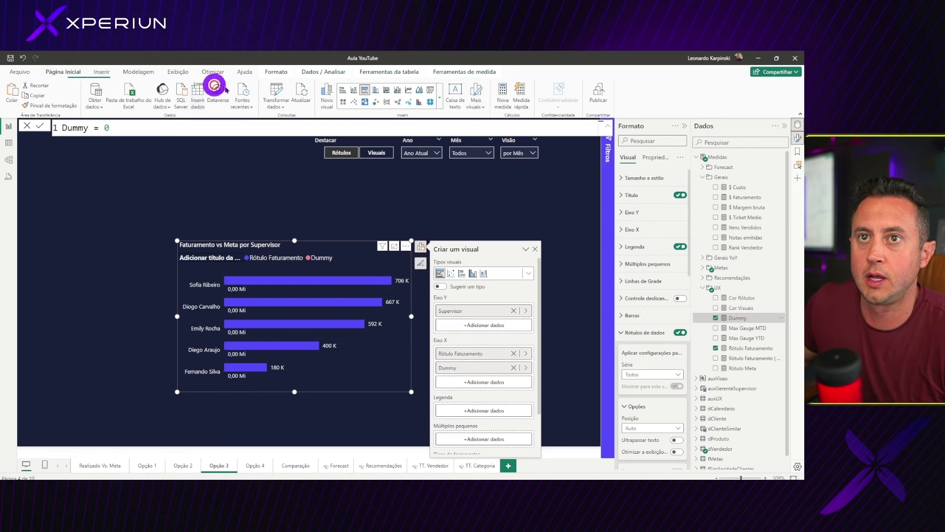
{"action": "left_click", "coordinate": [344, 90]}
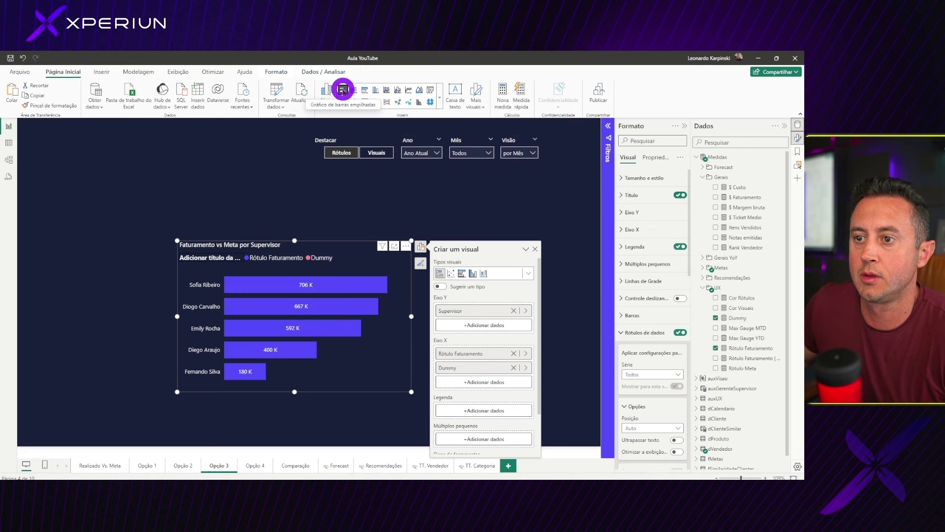
{"action": "left_click_drag", "start_coordinate": [468, 369], "coordinate": [475, 370]}
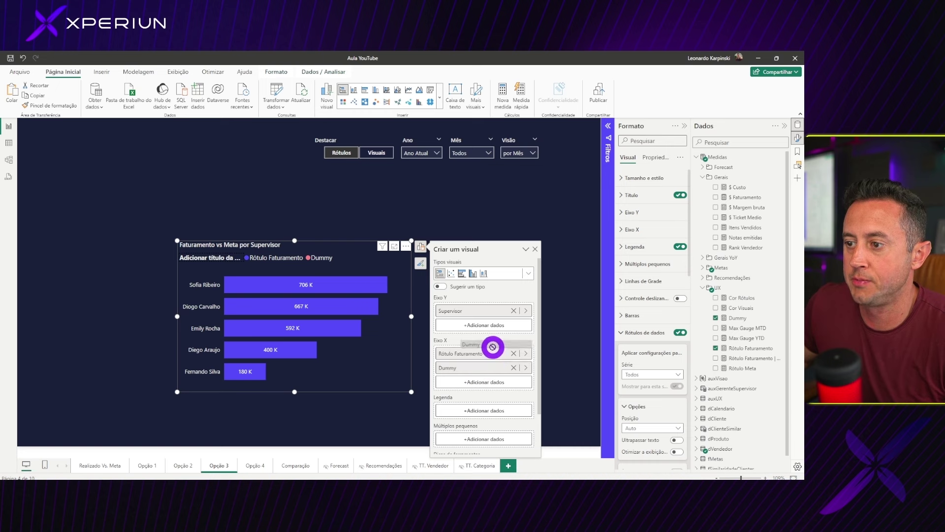
{"action": "left_click_drag", "start_coordinate": [476, 370], "coordinate": [483, 349]}
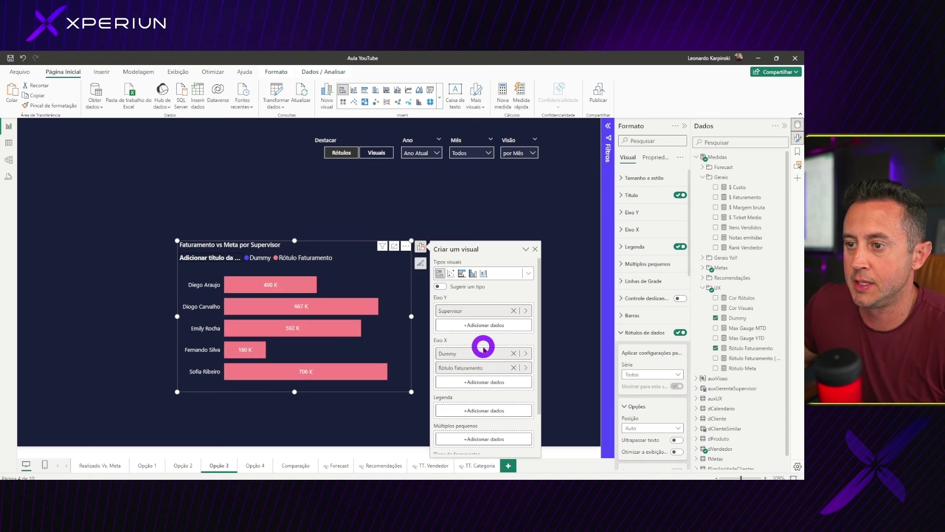
Step: Sort the bars by Rótulo Faturamento and turn on total labels
{"action": "left_click", "coordinate": [406, 245]}
{"action": "mouse_move", "coordinate": [438, 295]}
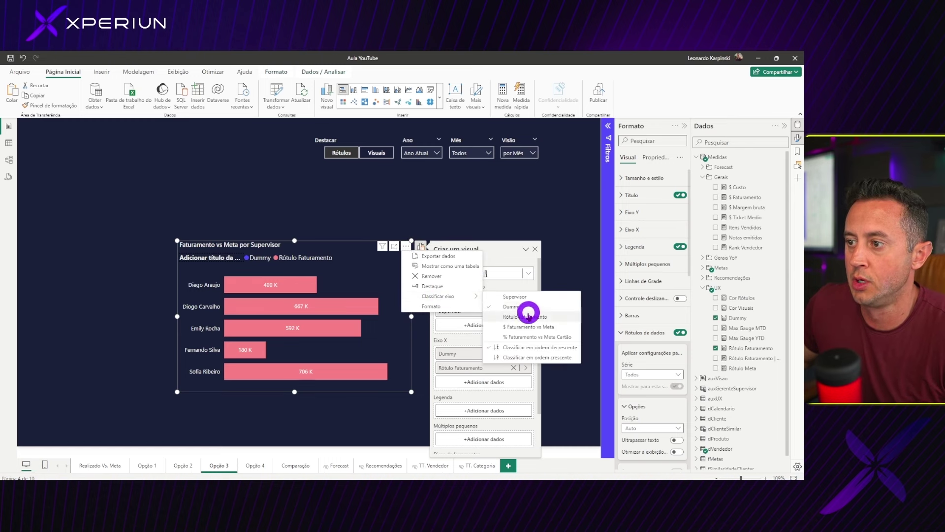
{"action": "left_click", "coordinate": [524, 317]}
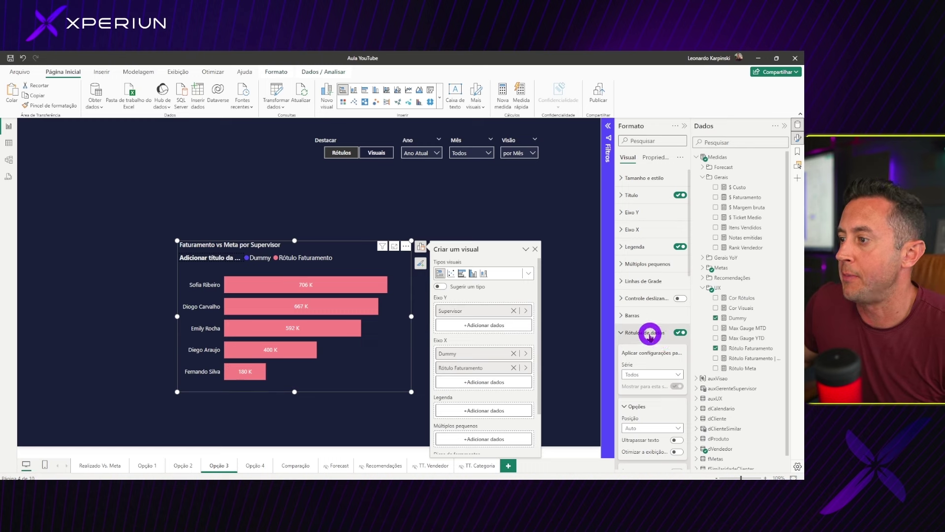
{"action": "scroll", "coordinate": [649, 333], "scroll_direction": "down", "scroll_amount": 2}
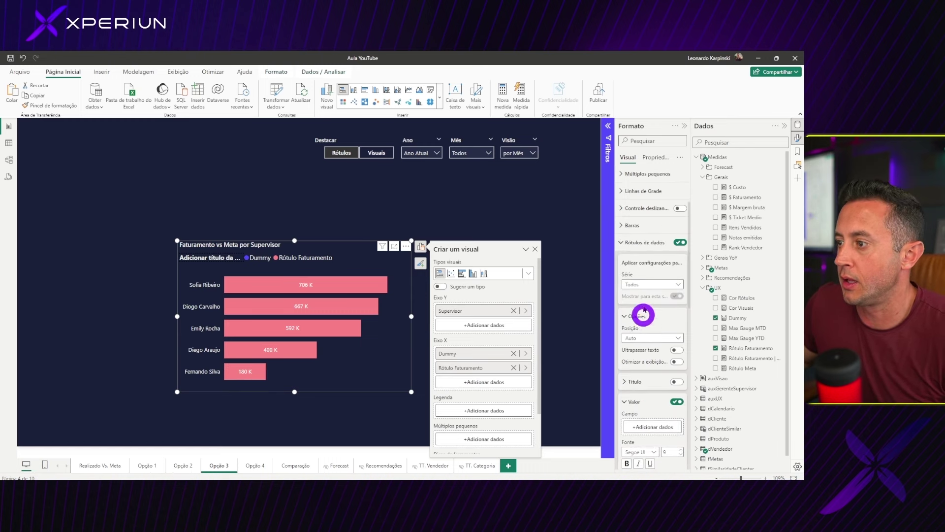
{"action": "left_click", "coordinate": [634, 244]}
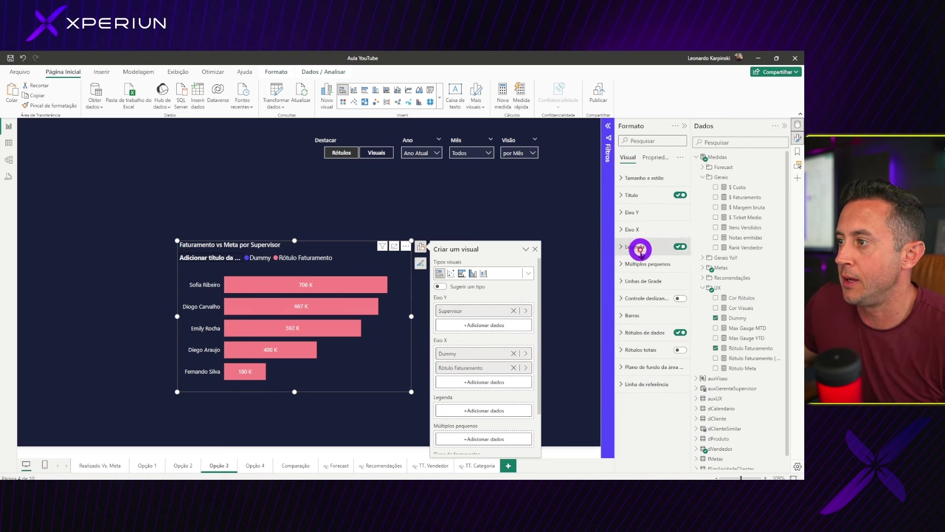
{"action": "left_click", "coordinate": [681, 349]}
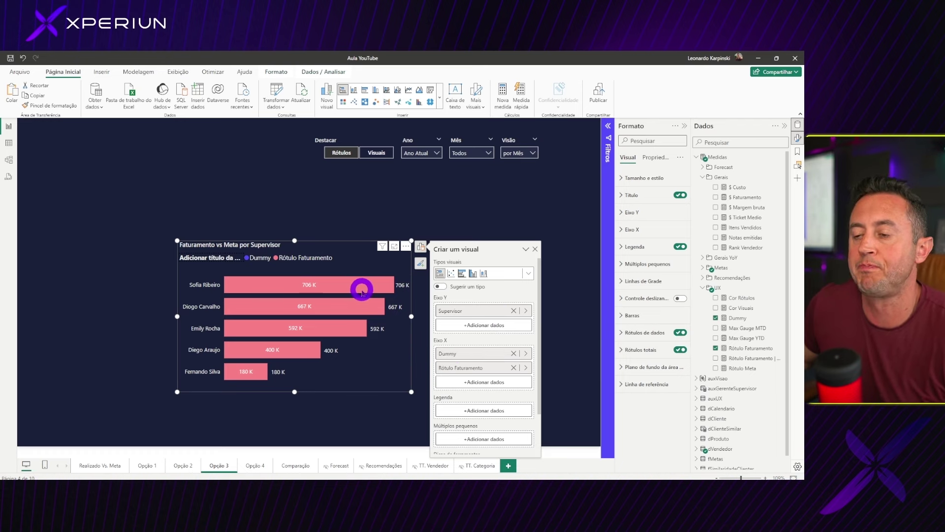
Step: Set the Dummy measure to 0 and give it a Dinâmico format
{"action": "left_click", "coordinate": [737, 319]}
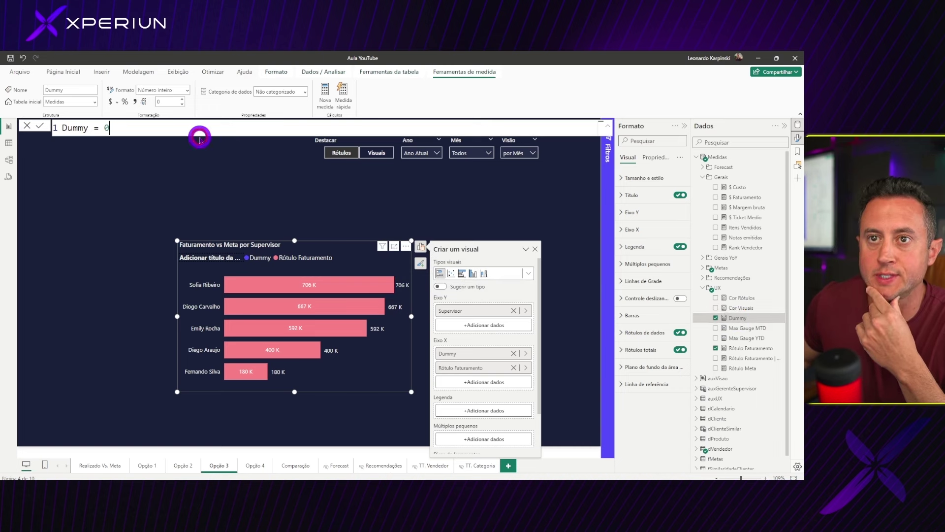
{"action": "key", "text": "BackSpace"}
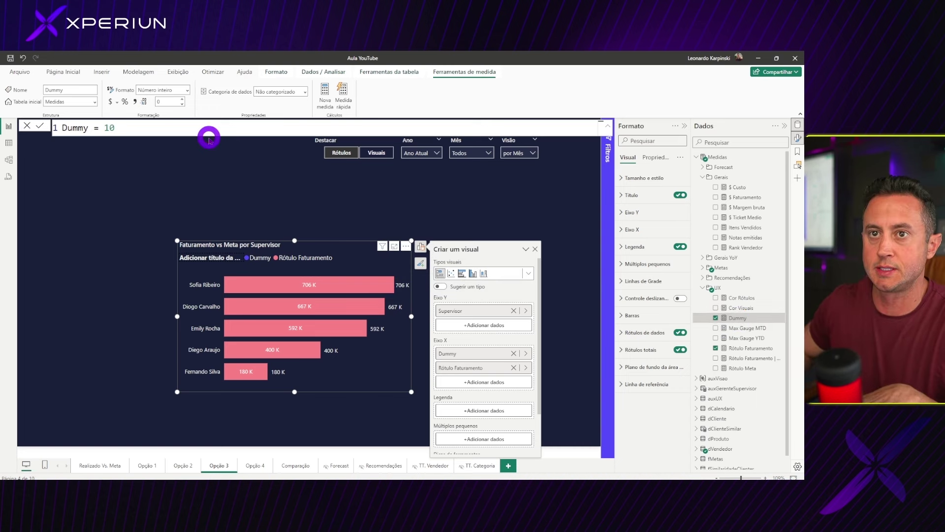
{"action": "key", "text": "Return"}
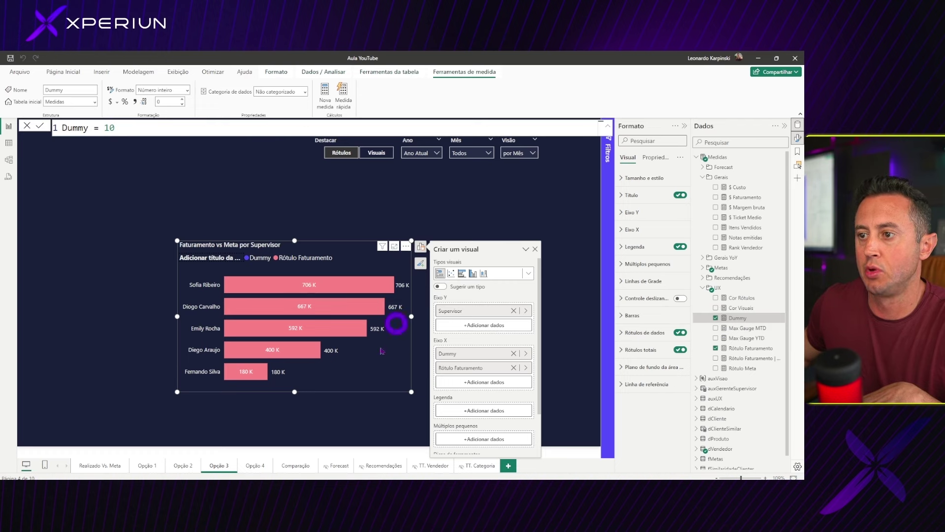
{"action": "left_click", "coordinate": [139, 131]}
{"action": "key", "text": "BackSpace"}
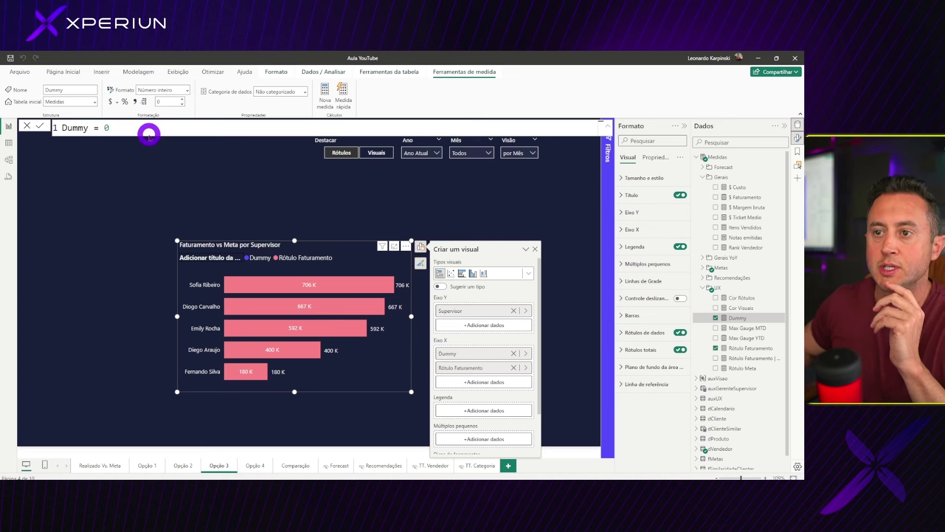
{"action": "key", "text": "Return"}
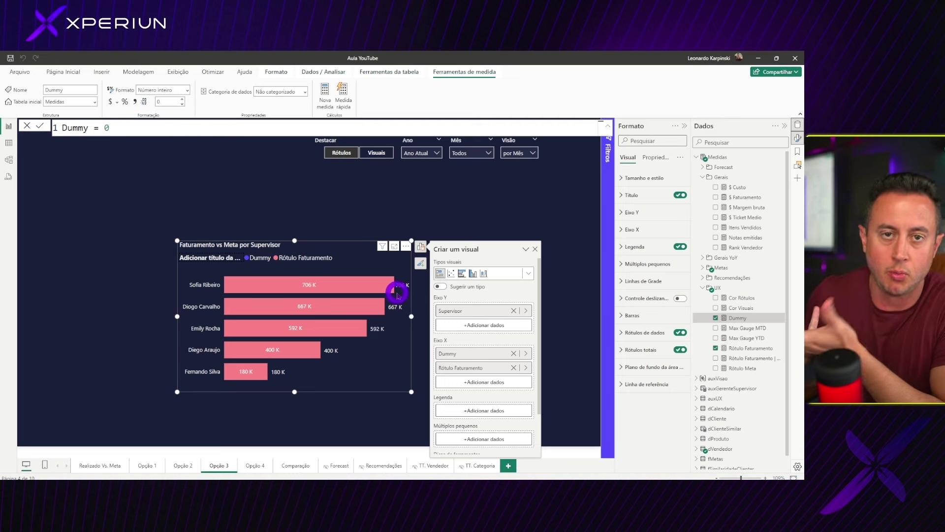
{"action": "left_click", "coordinate": [188, 90]}
{"action": "left_click", "coordinate": [163, 172]}
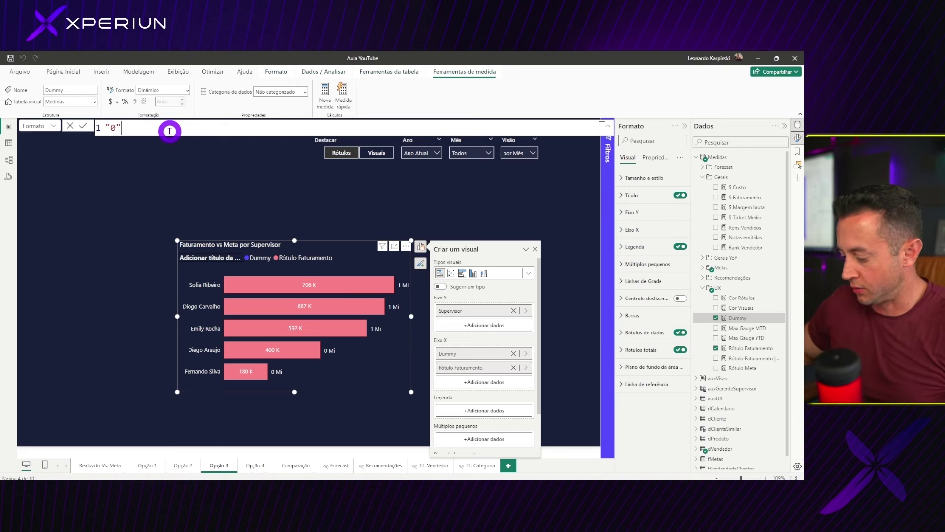
Step: Draft a FORMAT of % Faturamento vs Meta in Dummy's format string, then delete it
{"action": "key", "text": "ctrl+a"}
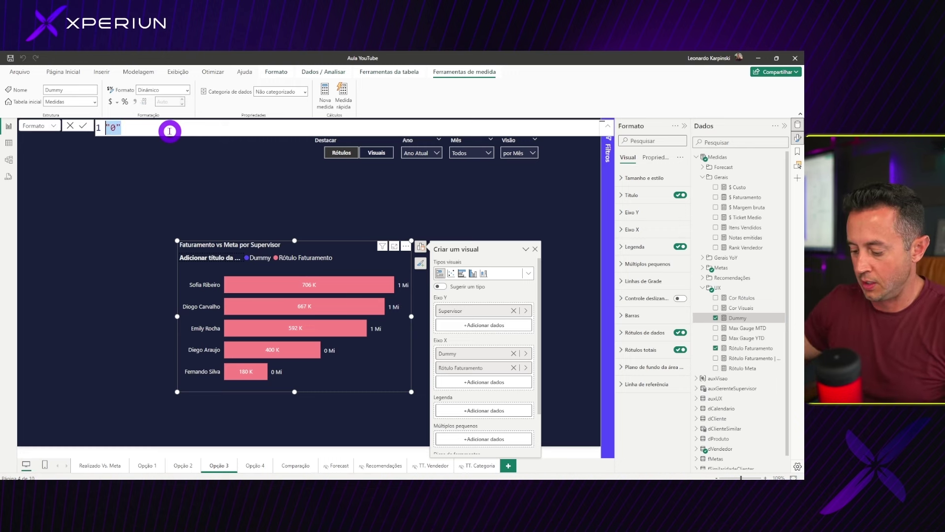
{"action": "type", "text": "VAR V"}
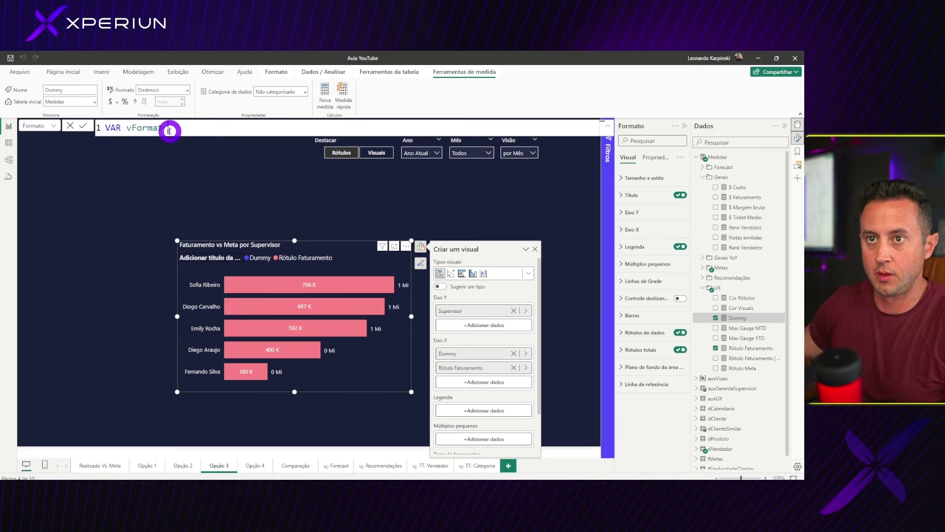
{"action": "type", "text": " = fo"}
{"action": "key", "text": "Tab"}
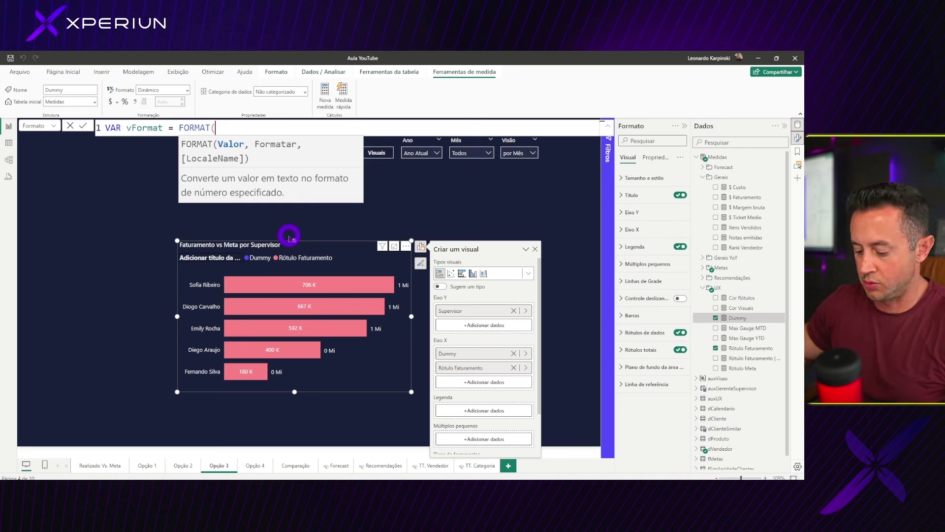
{"action": "type", "text": "fat"}
{"action": "key", "text": "Up"}
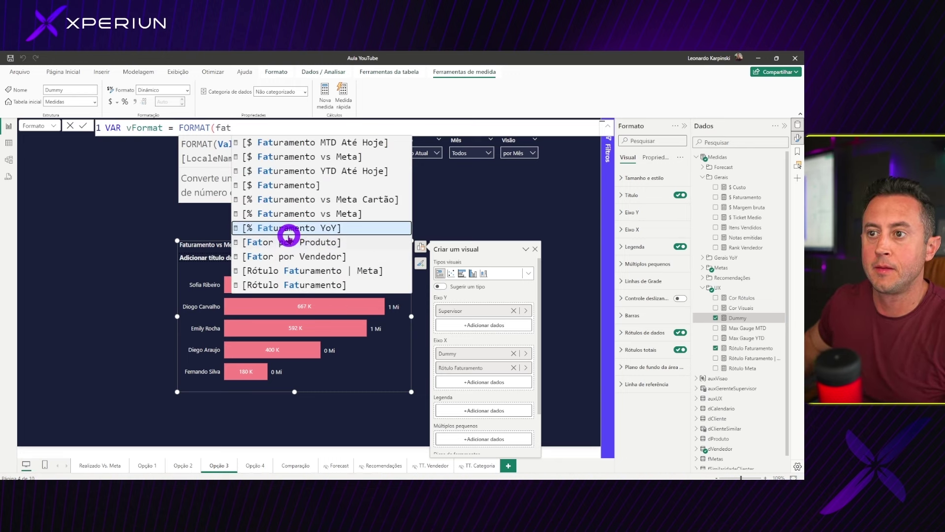
{"action": "key", "text": "Up"}
{"action": "key", "text": "Up"}
{"action": "key", "text": "Up"}
{"action": "key", "text": "Down"}
{"action": "key", "text": "Down"}
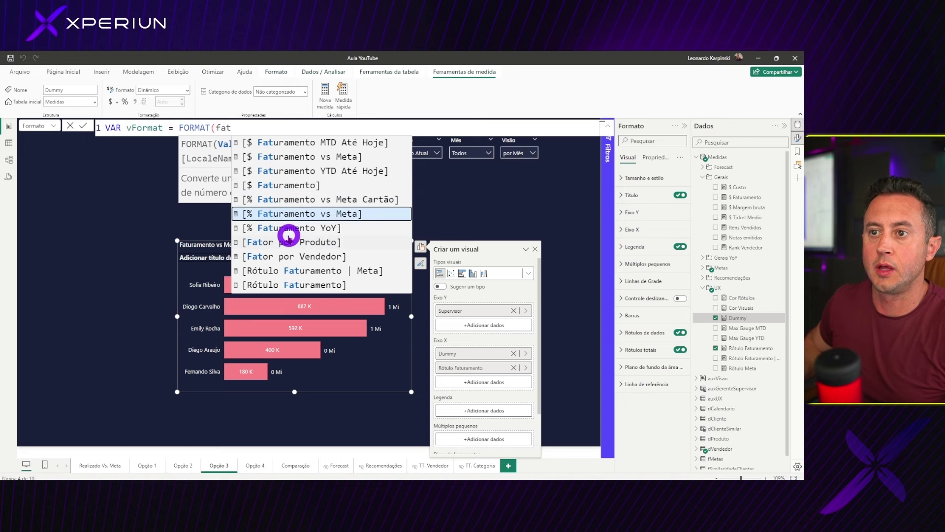
{"action": "key", "text": "Tab"}
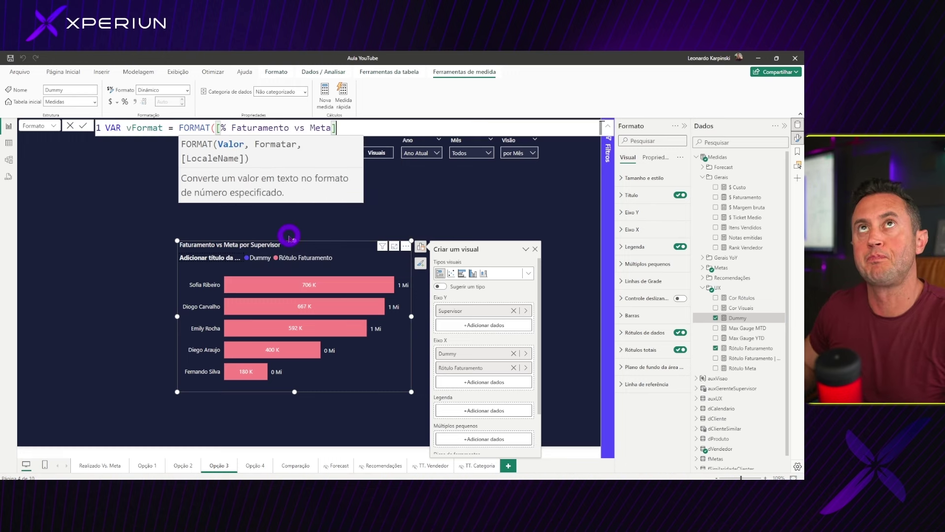
{"action": "key", "text": "ctrl+shift+Left"}
{"action": "key", "text": "ctrl+shift+Left"}
{"action": "key", "text": "ctrl+shift+Left"}
{"action": "key", "text": "ctrl+shift+Left"}
{"action": "key", "text": "ctrl+shift+Left"}
{"action": "key", "text": "ctrl+shift+Left"}
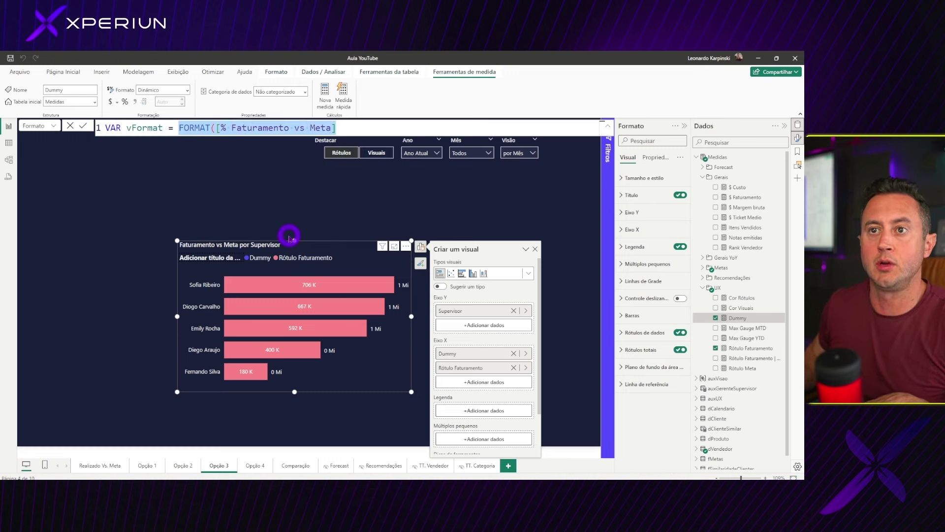
{"action": "key", "text": "ctrl+shift+Left"}
{"action": "key", "text": "ctrl+shift+Left"}
{"action": "key", "text": "ctrl+shift+Left"}
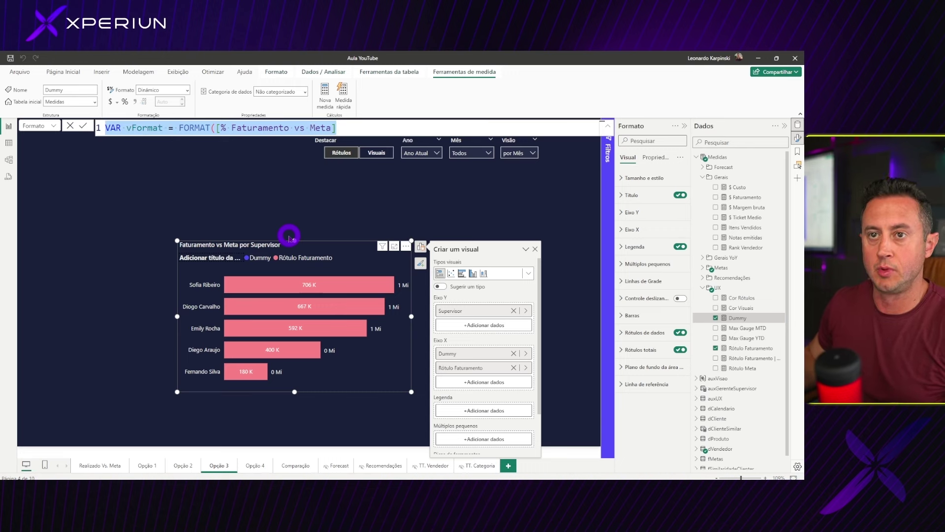
{"action": "key", "text": "BackSpace"}
{"action": "type", "text": "\"\"\"\" &"}
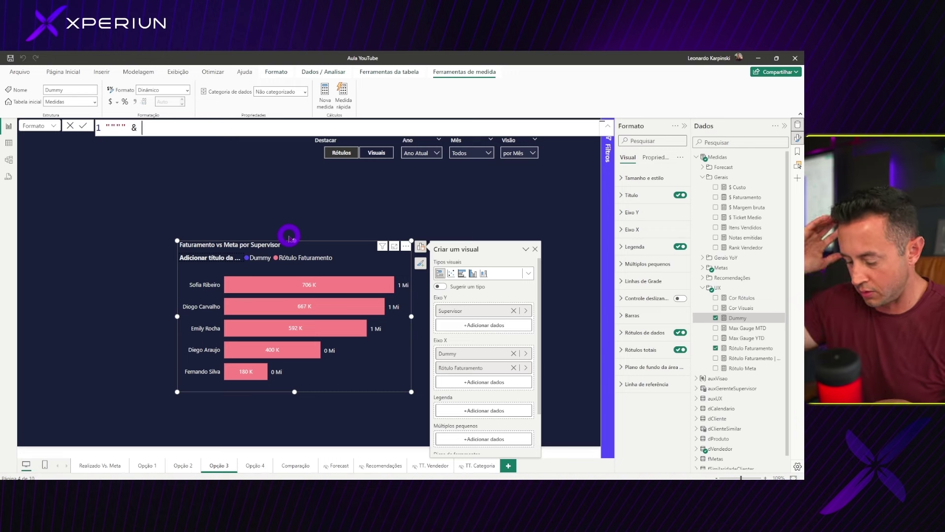
Step: Set Dummy's dynamic format string to """" & [Rótulo Meta] & """"
{"action": "type", "text": "[r"}
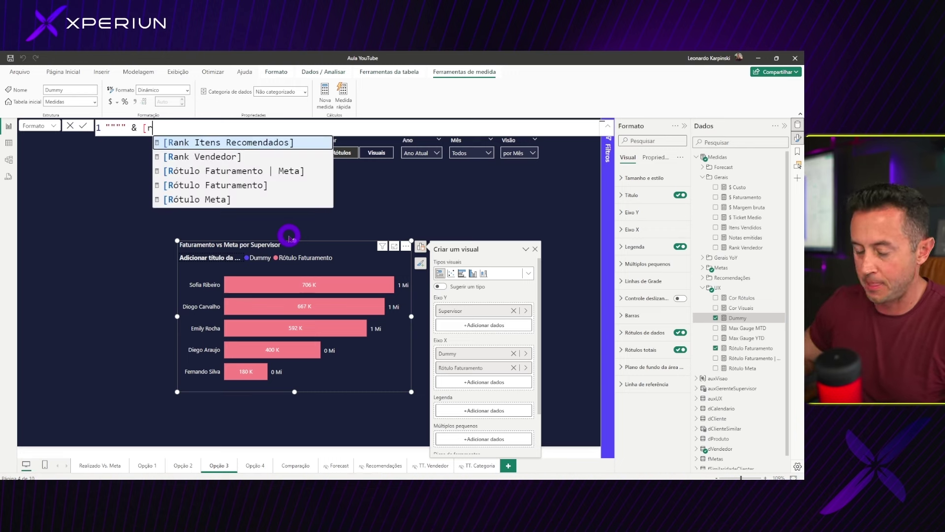
{"action": "key", "text": "Down"}
{"action": "key", "text": "Down"}
{"action": "key", "text": "Down"}
{"action": "key", "text": "Down"}
{"action": "key", "text": "Tab"}
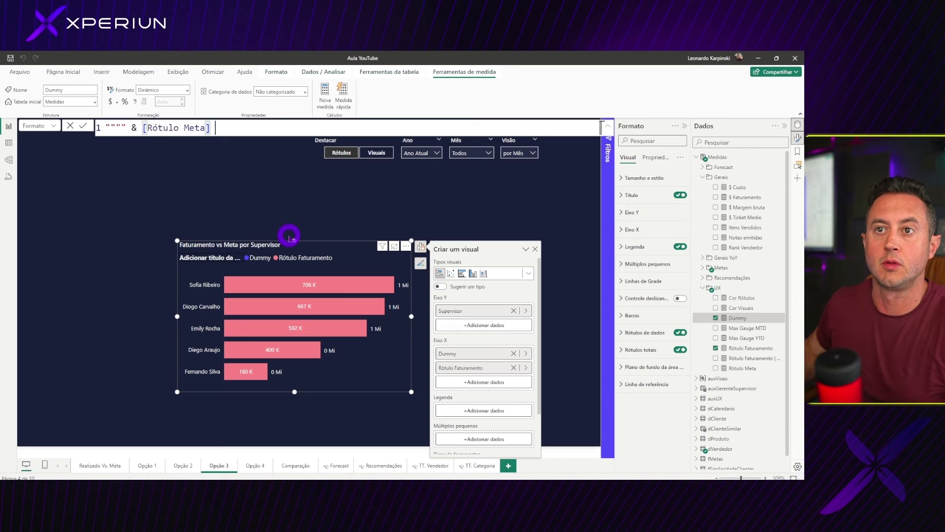
{"action": "type", "text": "\"\"\""}
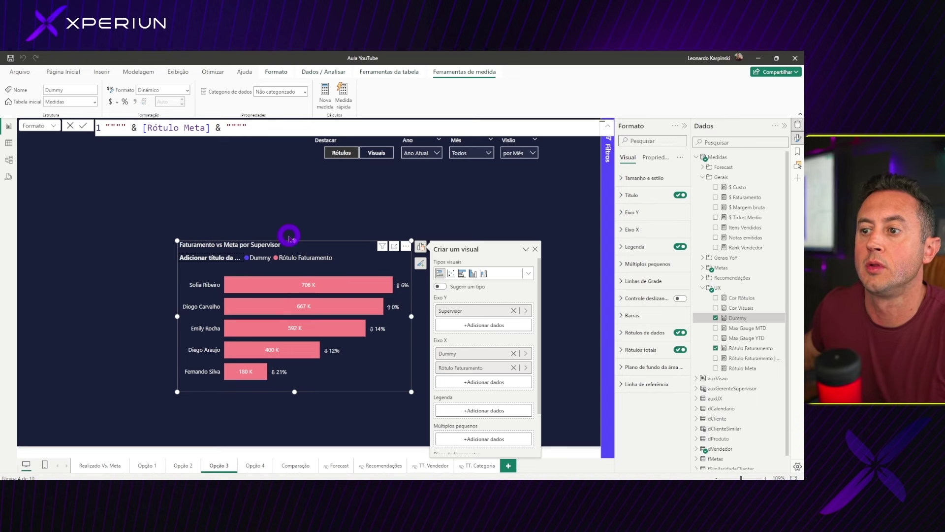
{"action": "left_click", "coordinate": [406, 295]}
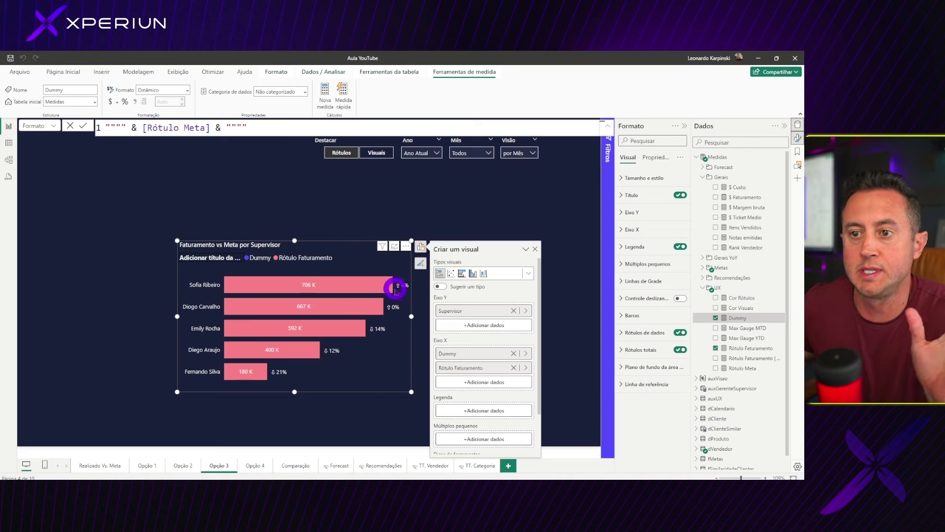
Step: Test Dummy at 100000000, then set it back to 0
{"action": "left_click", "coordinate": [738, 318]}
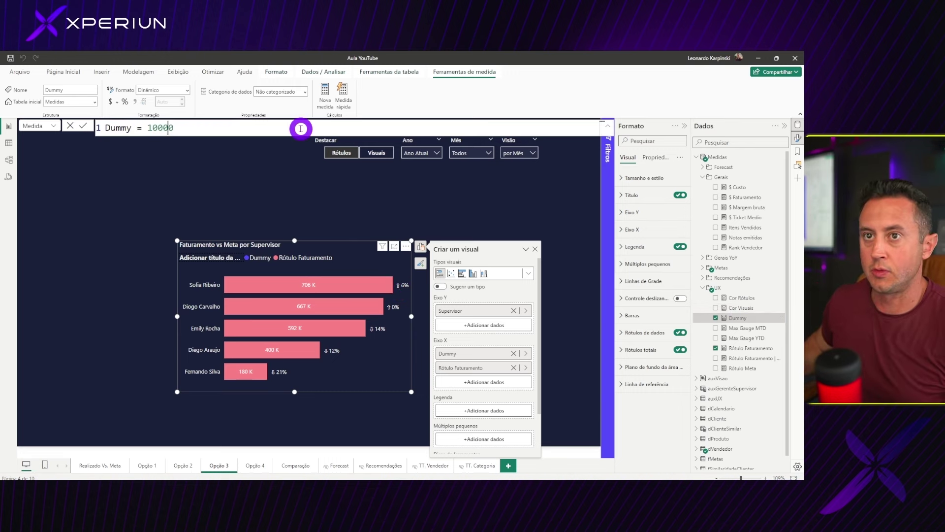
{"action": "key", "text": "Return"}
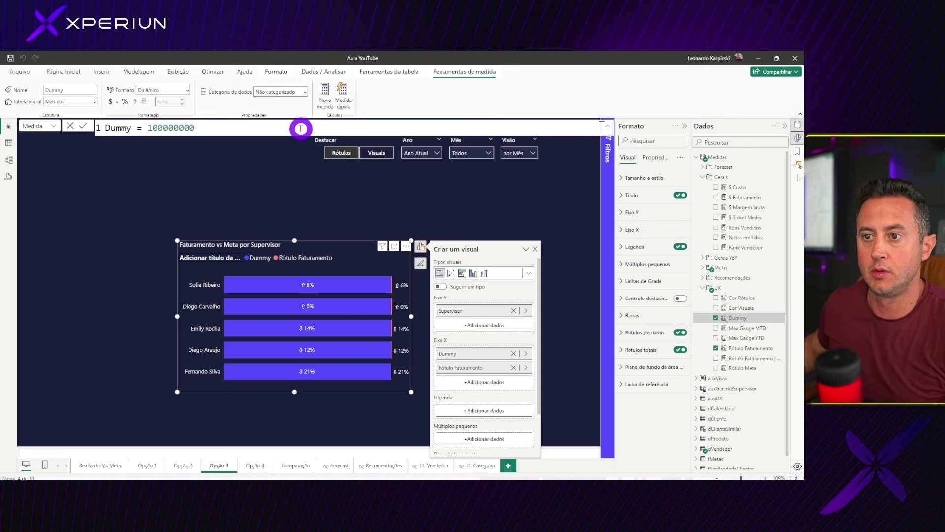
{"action": "double_click", "coordinate": [184, 128]}
{"action": "type", "text": "0"}
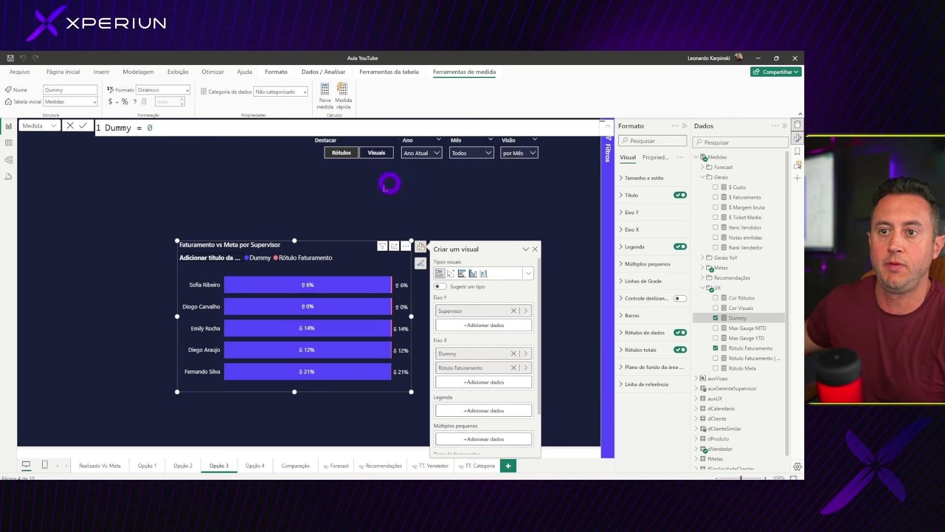
{"action": "key", "text": "Return"}
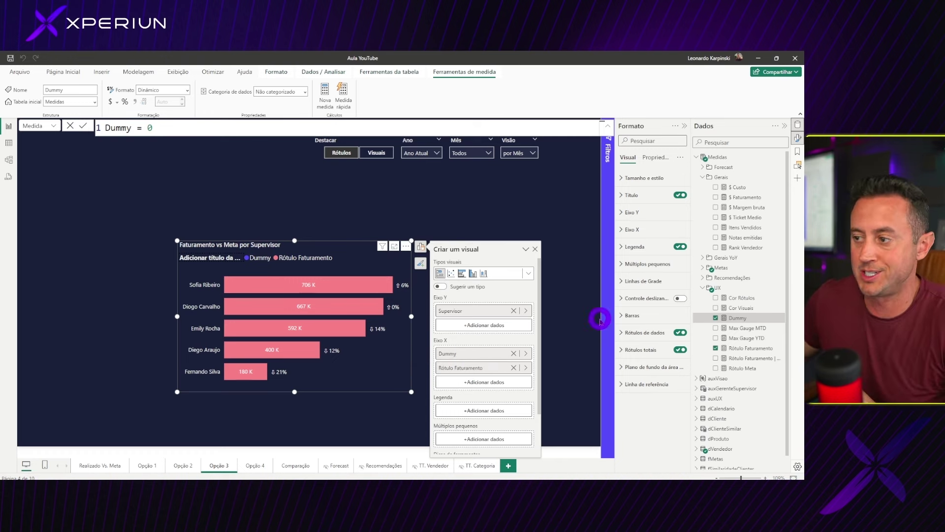
Step: Place the Rótulo Faturamento data labels at Inside end
{"action": "left_click", "coordinate": [636, 334]}
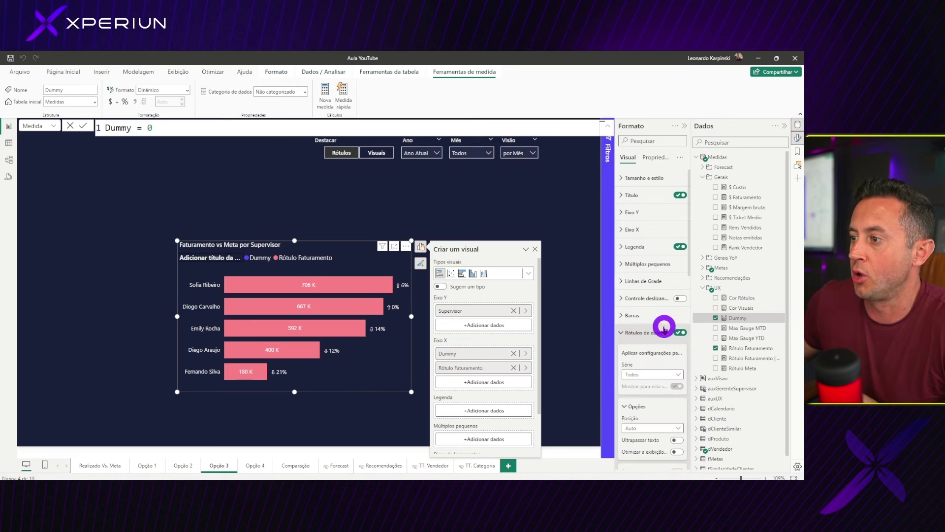
{"action": "scroll", "coordinate": [640, 344], "scroll_direction": "down", "scroll_amount": 2}
{"action": "left_click", "coordinate": [647, 287]}
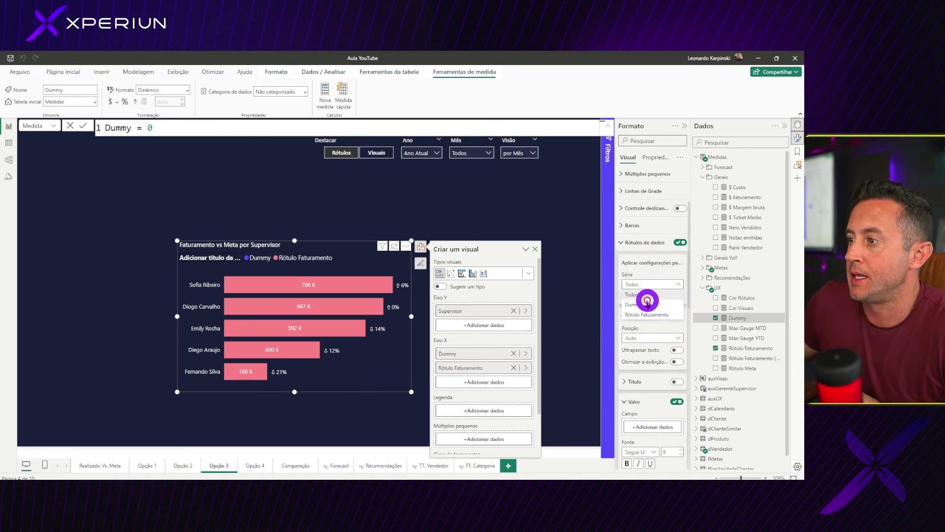
{"action": "left_click", "coordinate": [640, 314]}
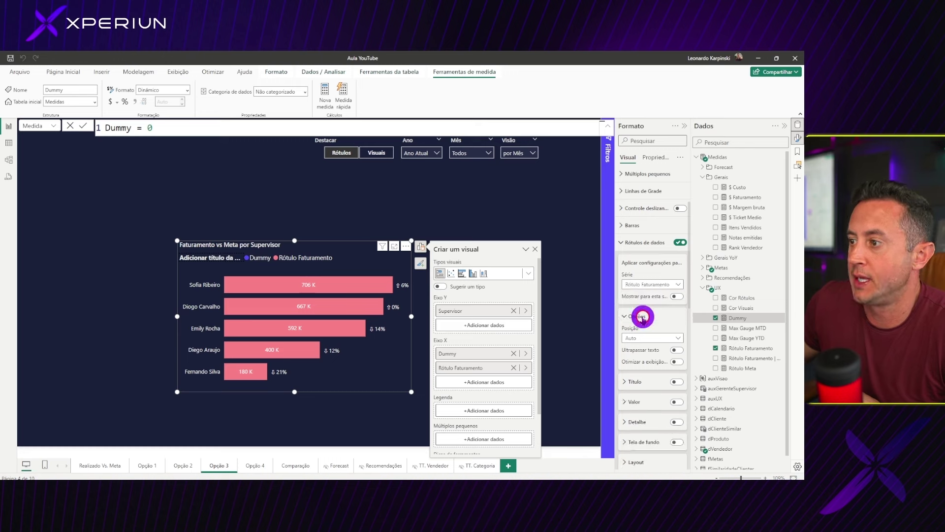
{"action": "scroll", "coordinate": [667, 301], "scroll_direction": "down", "scroll_amount": 3}
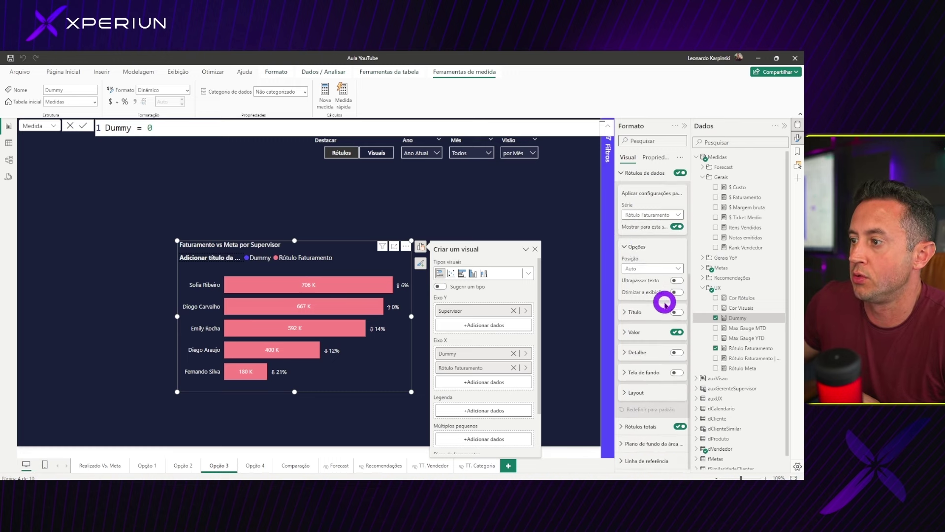
{"action": "left_click", "coordinate": [645, 271]}
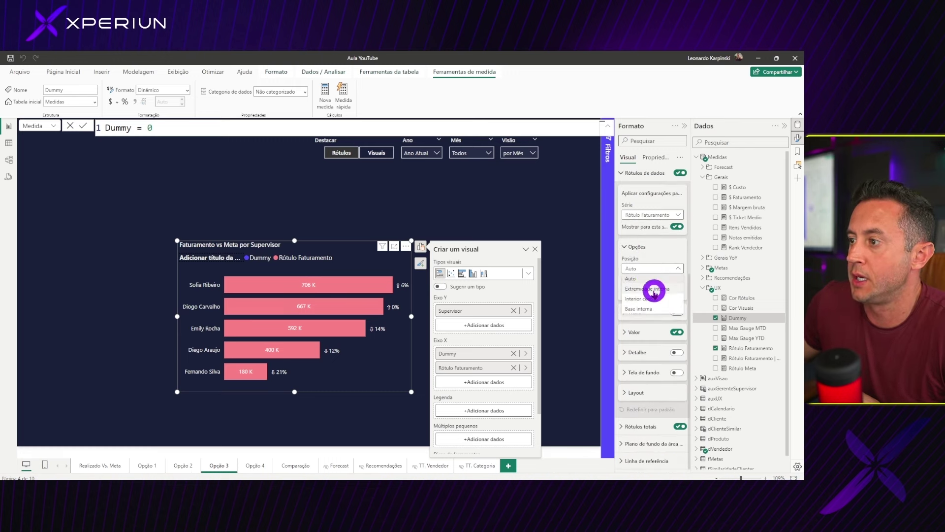
{"action": "left_click", "coordinate": [654, 290]}
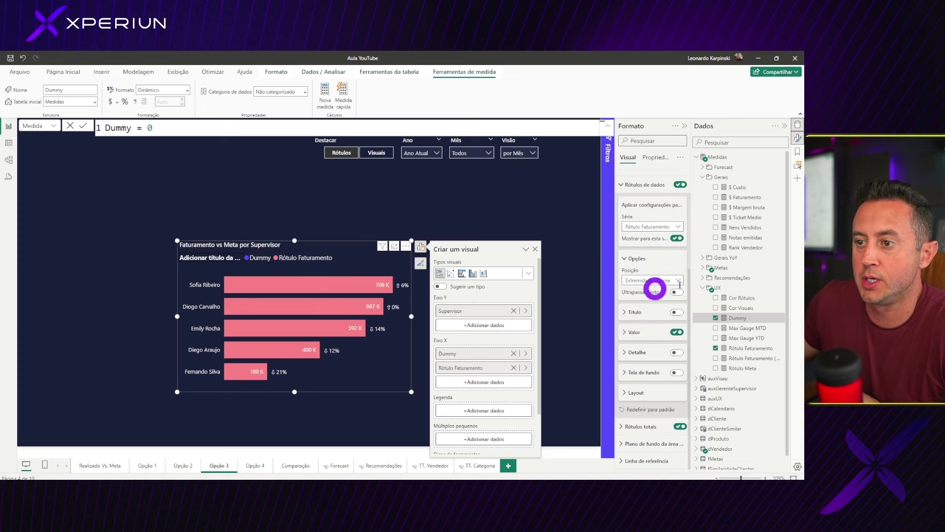
Step: Review the label value colour without changing it, then expand the Bars card
{"action": "left_click", "coordinate": [654, 332]}
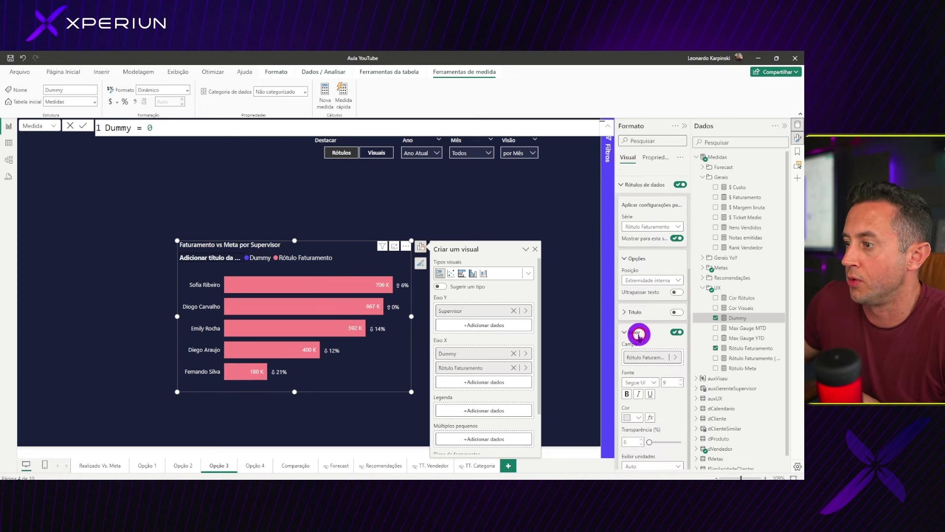
{"action": "left_click", "coordinate": [635, 327]}
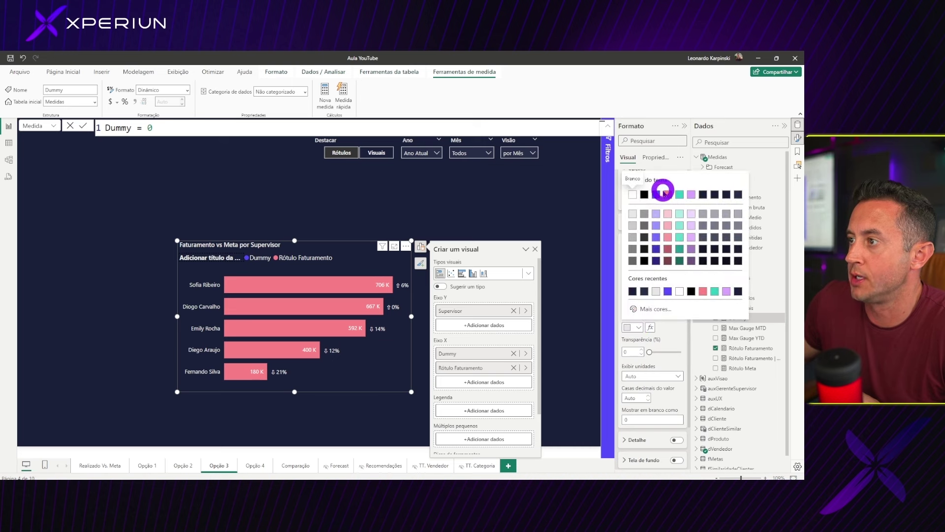
{"action": "left_click", "coordinate": [679, 323]}
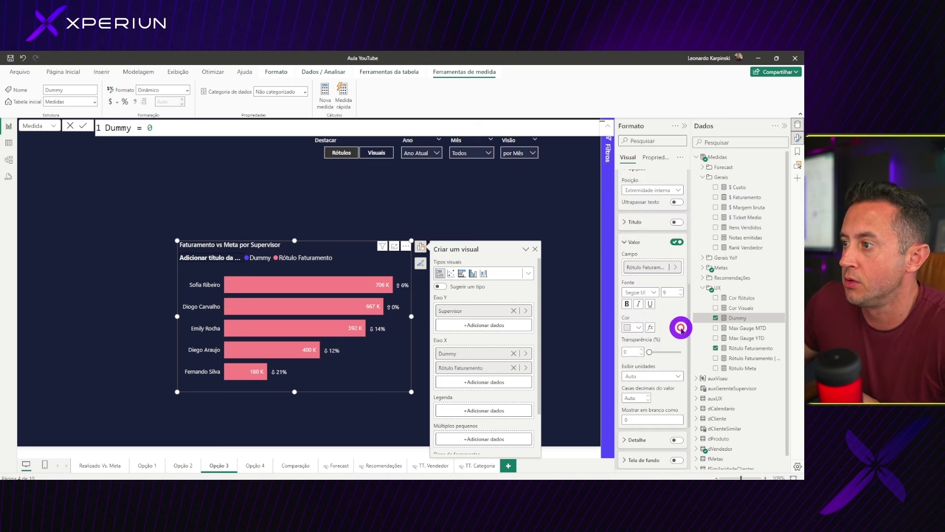
{"action": "left_click", "coordinate": [645, 241]}
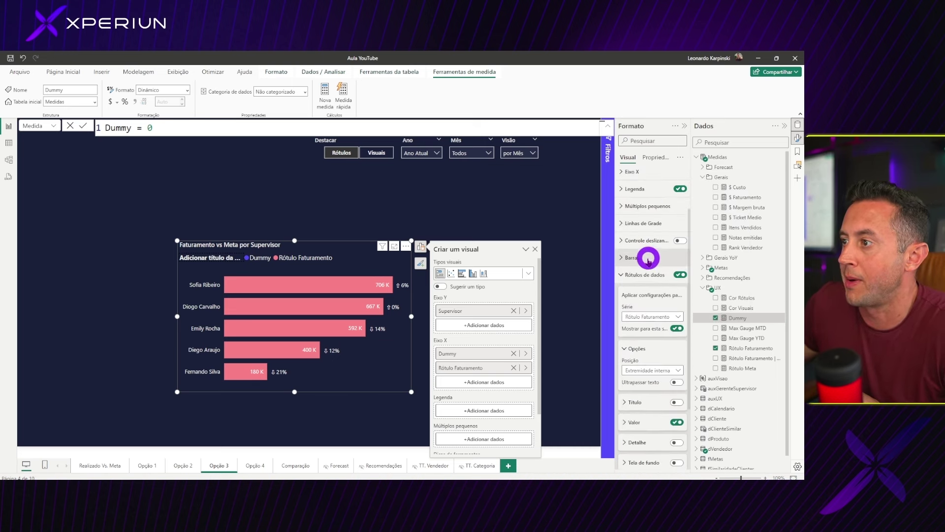
{"action": "left_click", "coordinate": [638, 258]}
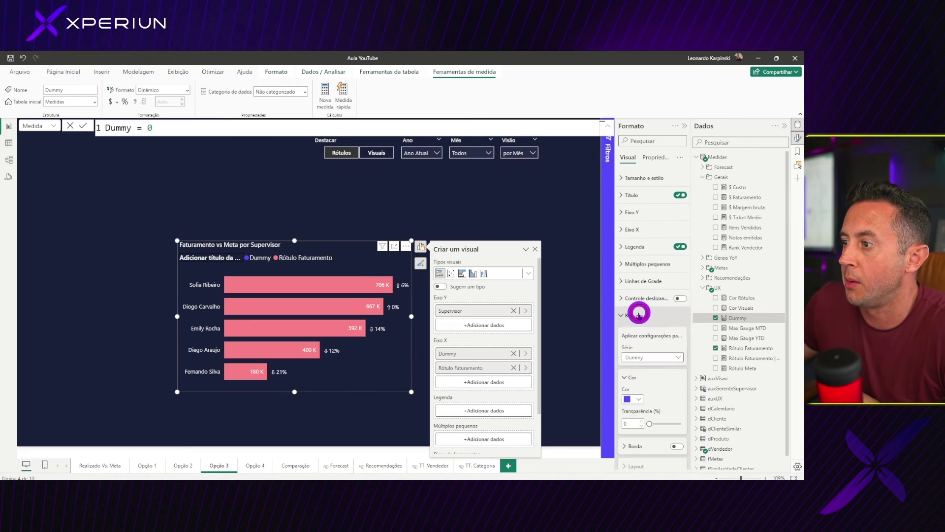
Step: Colour the Rótulo Faturamento bars purple and switch off the chart legend
{"action": "scroll", "coordinate": [645, 305], "scroll_direction": "down", "scroll_amount": 1}
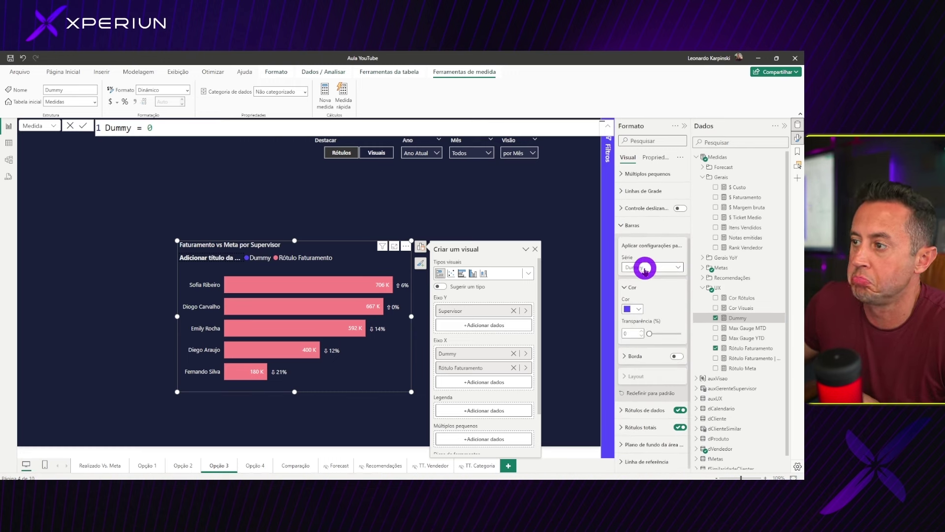
{"action": "left_click", "coordinate": [645, 268]}
{"action": "left_click", "coordinate": [647, 297]}
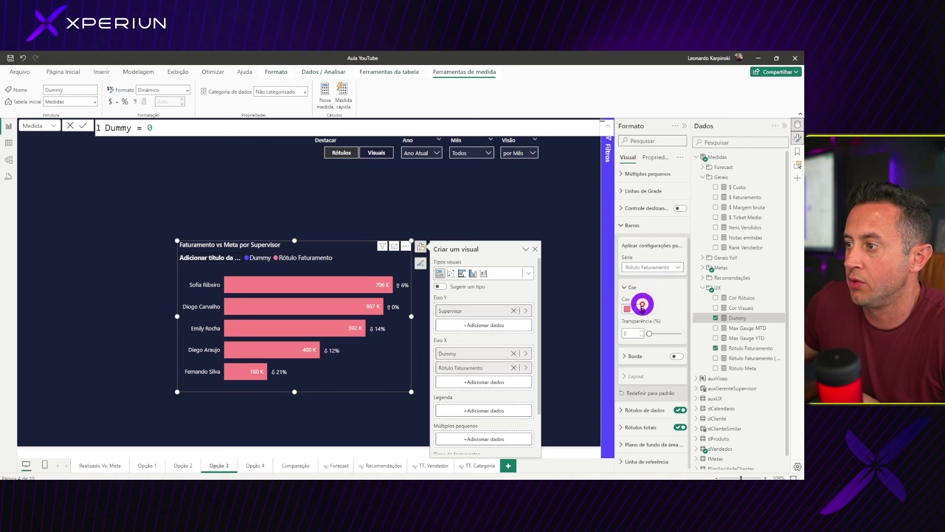
{"action": "left_click", "coordinate": [635, 308]}
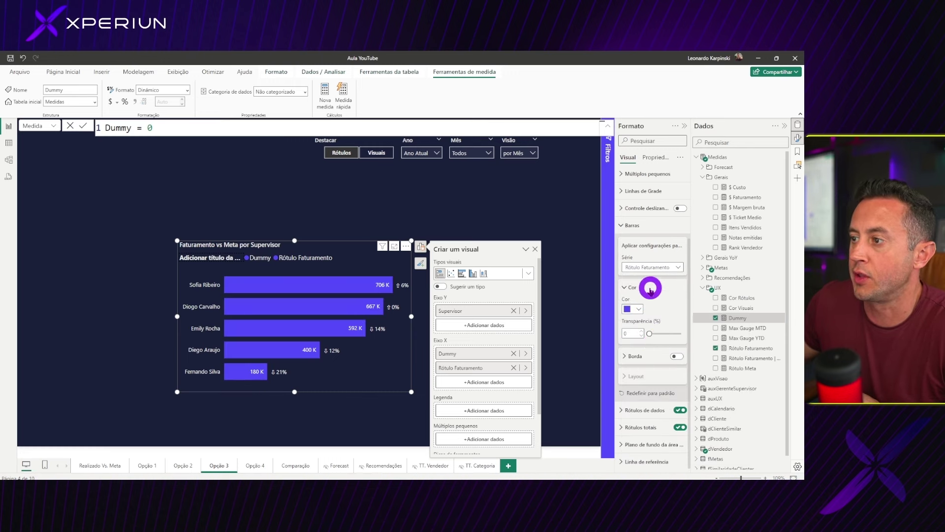
{"action": "left_click", "coordinate": [631, 225]}
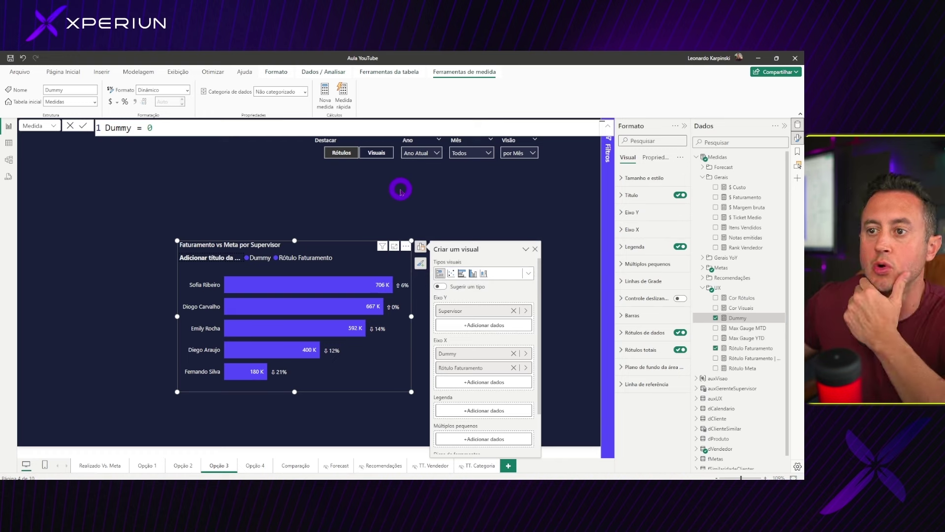
{"action": "left_click", "coordinate": [680, 246]}
{"action": "left_click", "coordinate": [371, 209]}
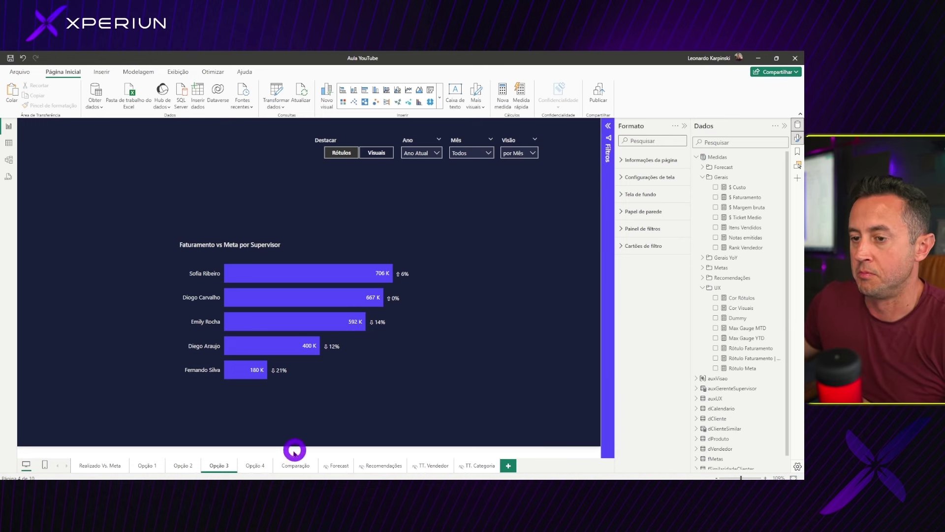
{"action": "mouse_move", "coordinate": [254, 466]}
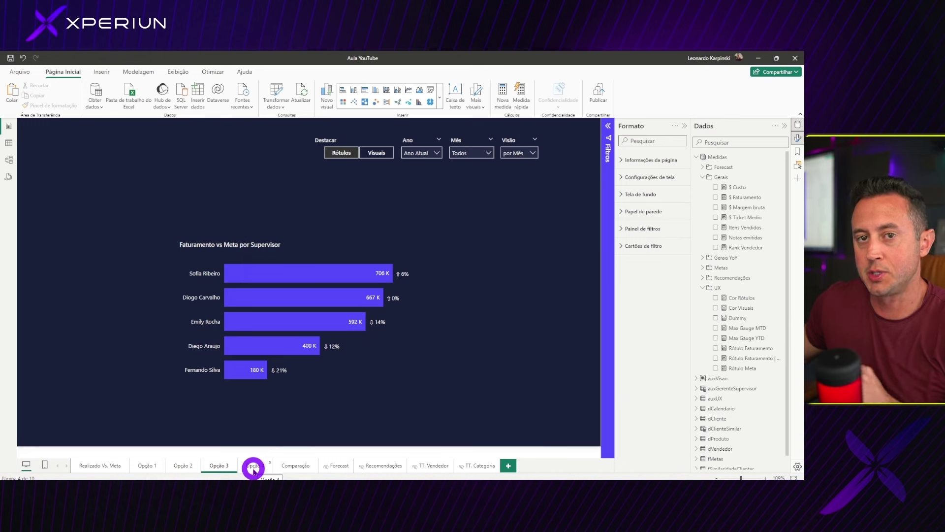
Step: On Opção 4, add Rótulo Faturamento to the empty supervisor chart
{"action": "left_click", "coordinate": [253, 466]}
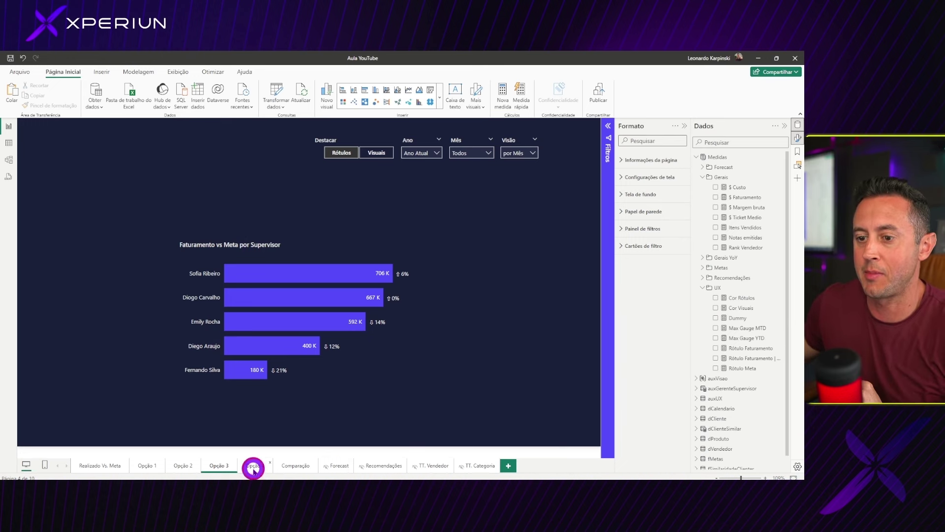
{"action": "left_click", "coordinate": [328, 250]}
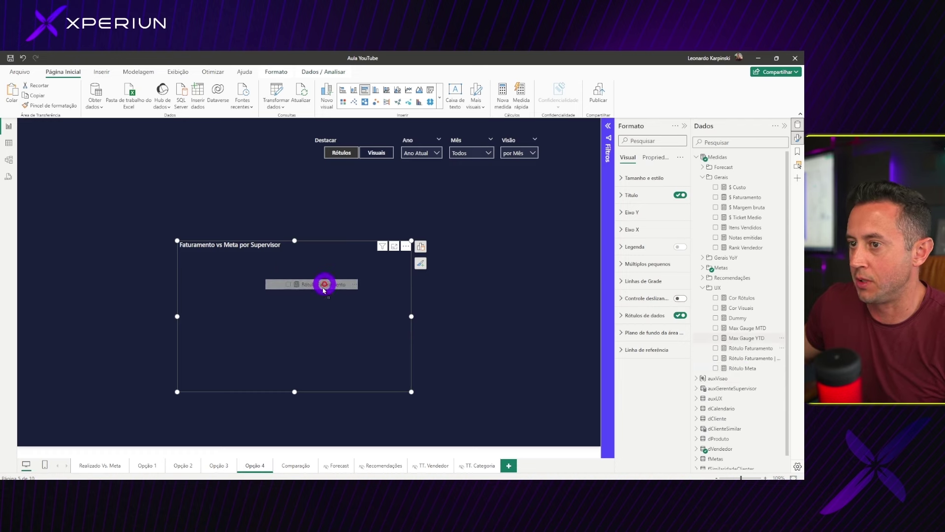
{"action": "left_click_drag", "start_coordinate": [751, 349], "coordinate": [320, 291]}
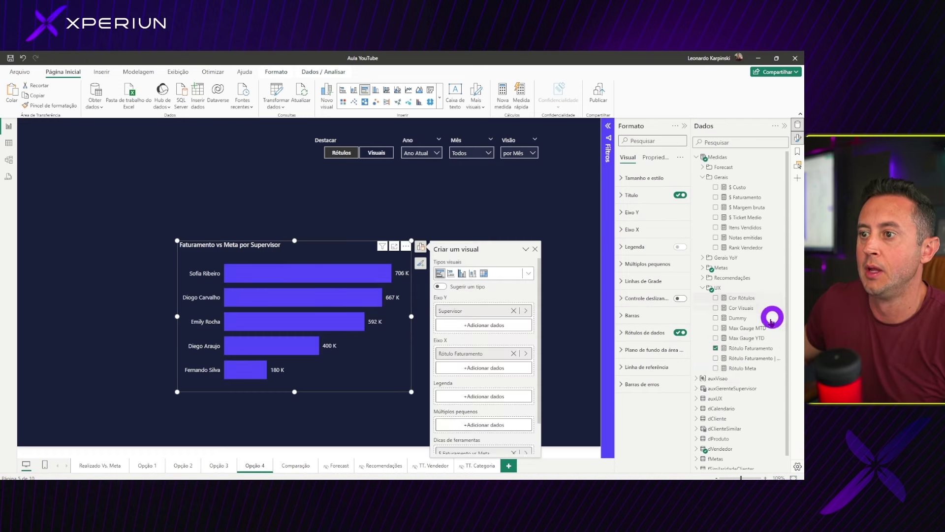
Step: Create a new measure Dummy 2 = 100000 in the UX folder
{"action": "right_click", "coordinate": [716, 290]}
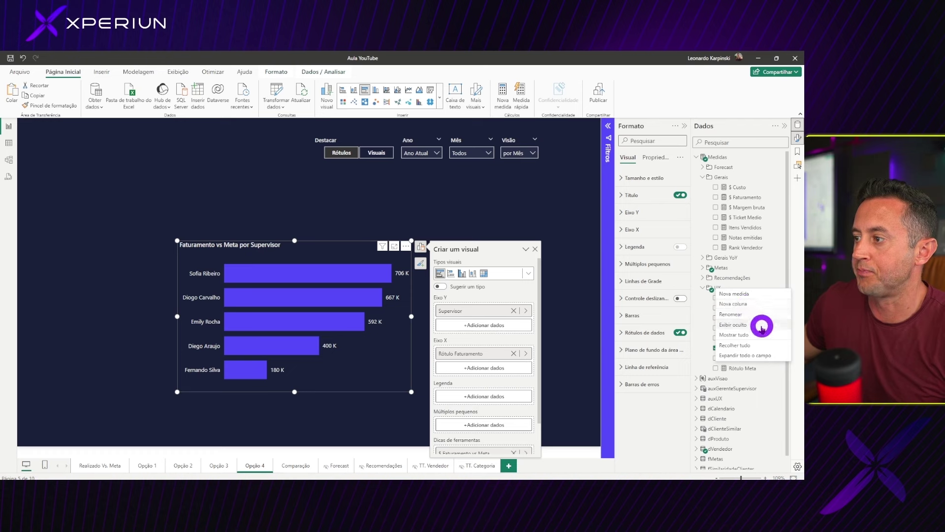
{"action": "left_click", "coordinate": [747, 294]}
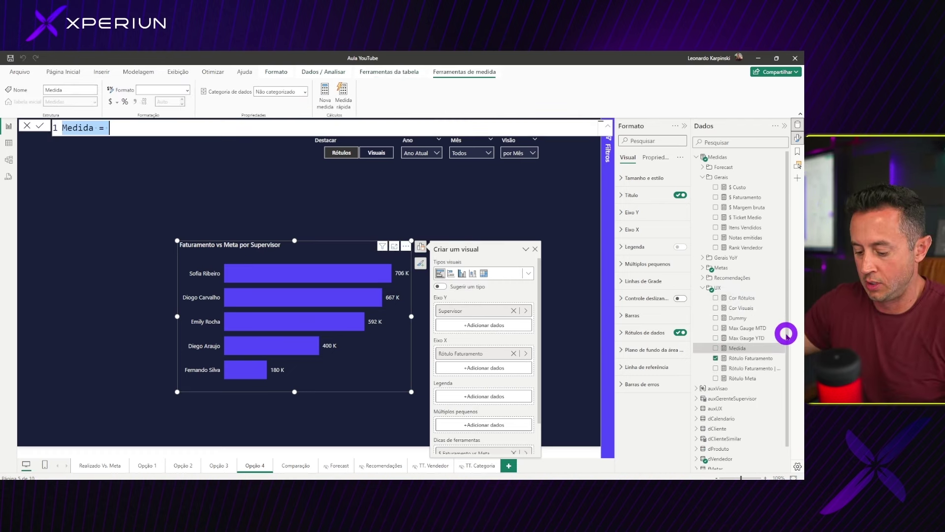
{"action": "type", "text": "Dummy 2"}
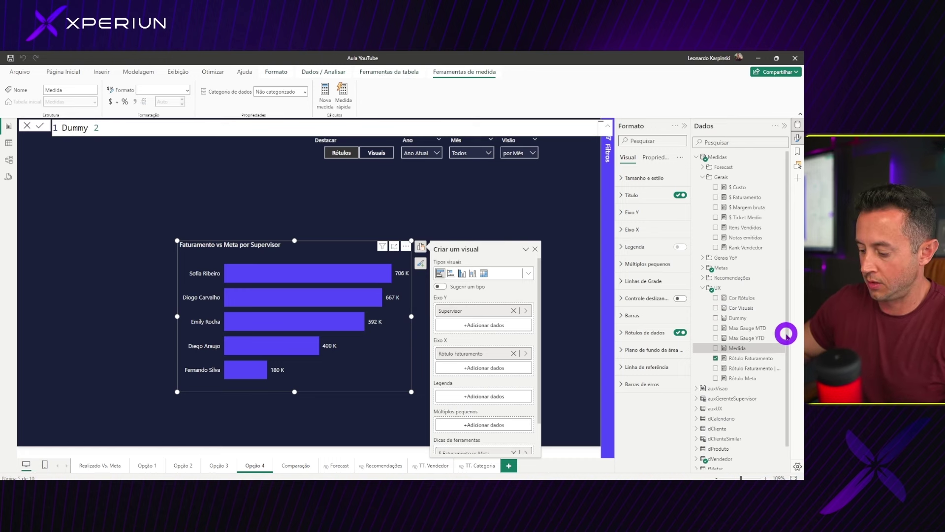
{"action": "type", "text": " = 100000"}
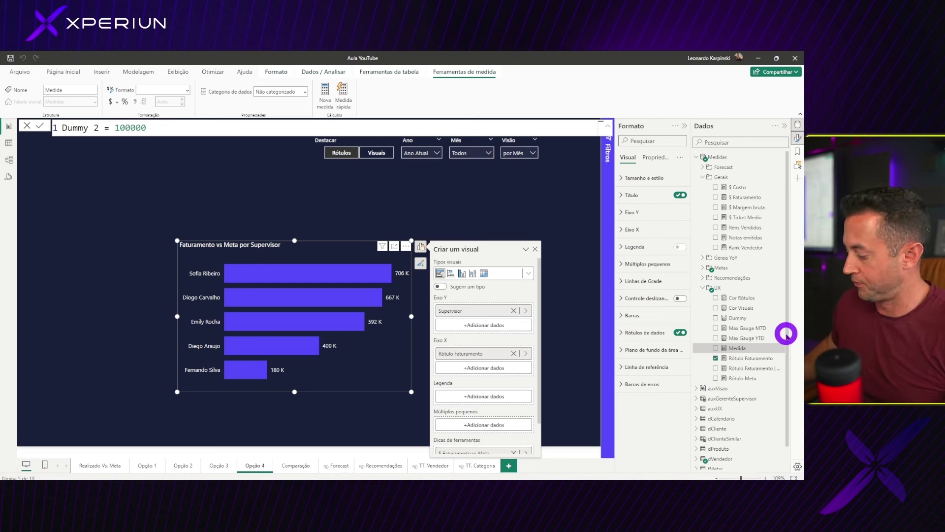
{"action": "key", "text": "Return"}
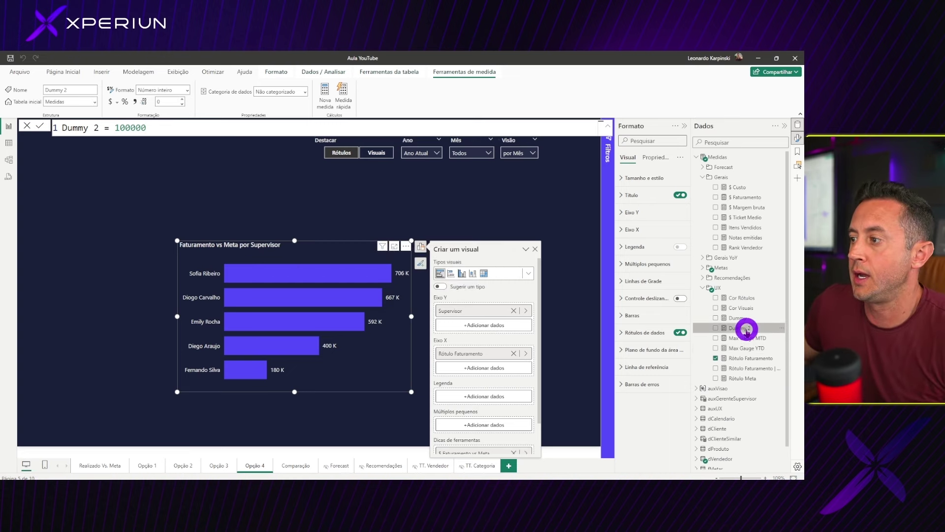
Step: Add Dummy 2 to the X axis, make it a stacked bar chart, sort by Rótulo Faturamento descending
{"action": "mouse_move", "coordinate": [746, 331]}
{"action": "left_mouse_down"}
{"action": "mouse_move", "coordinate": [478, 355]}
{"action": "mouse_move", "coordinate": [486, 345]}
{"action": "left_mouse_up"}
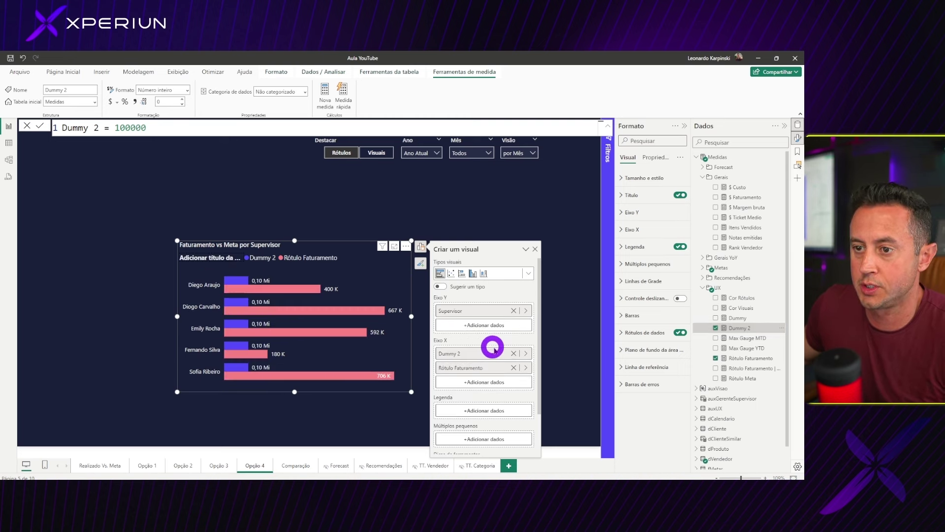
{"action": "left_click", "coordinate": [63, 72]}
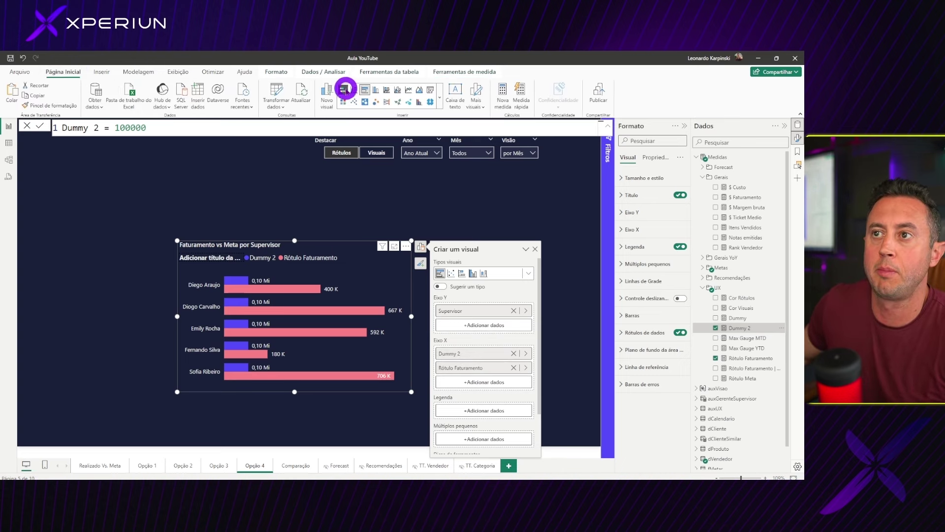
{"action": "left_click", "coordinate": [343, 89]}
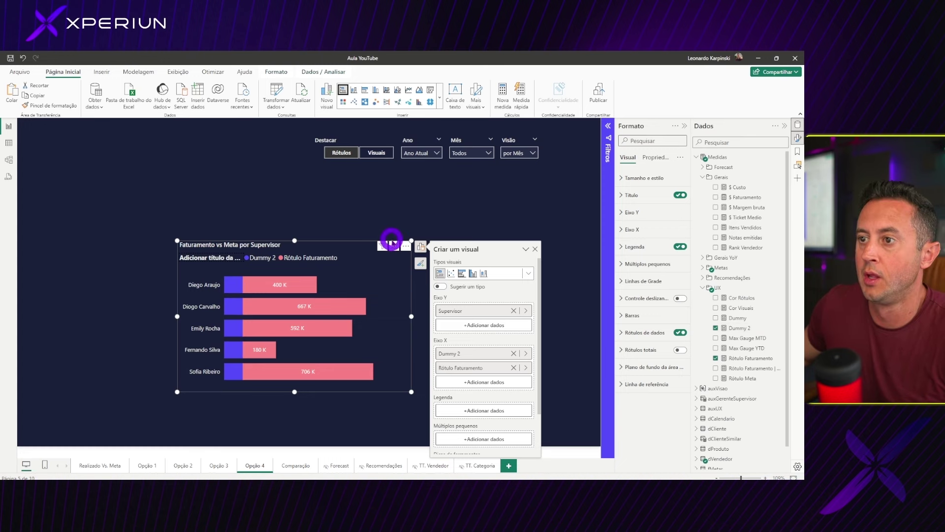
{"action": "left_click", "coordinate": [406, 246]}
{"action": "mouse_move", "coordinate": [438, 295]}
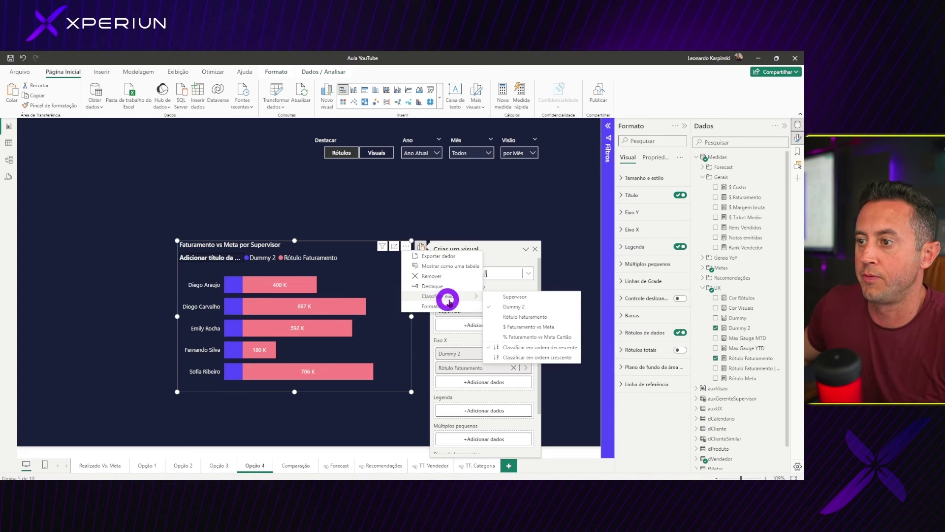
{"action": "left_click", "coordinate": [532, 317]}
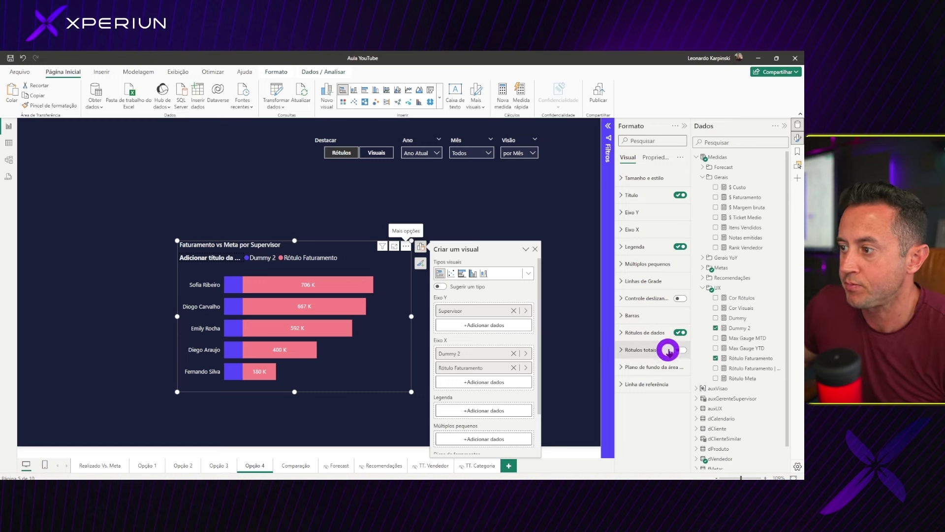
Step: Colour Rótulo Faturamento bars purple and Dummy 2 bars dark #19203A
{"action": "left_click", "coordinate": [646, 316]}
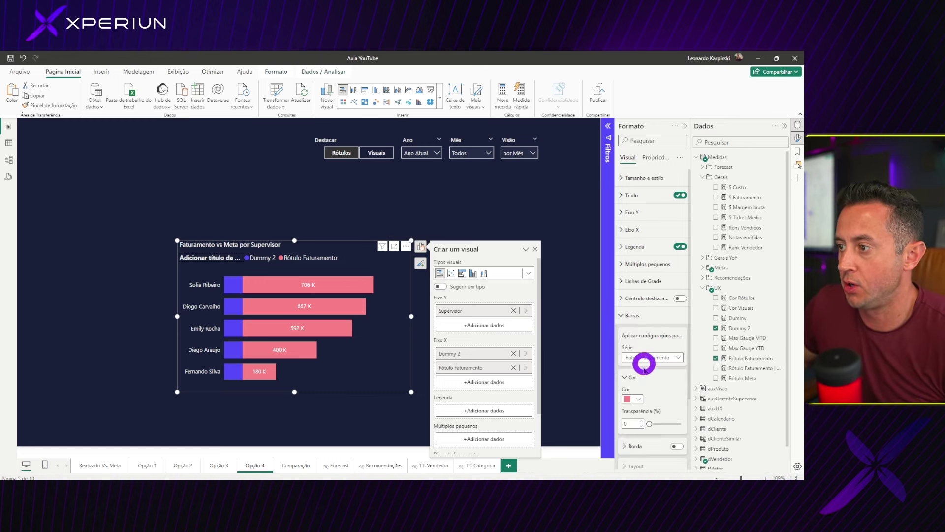
{"action": "scroll", "coordinate": [643, 364], "scroll_direction": "down", "scroll_amount": 2}
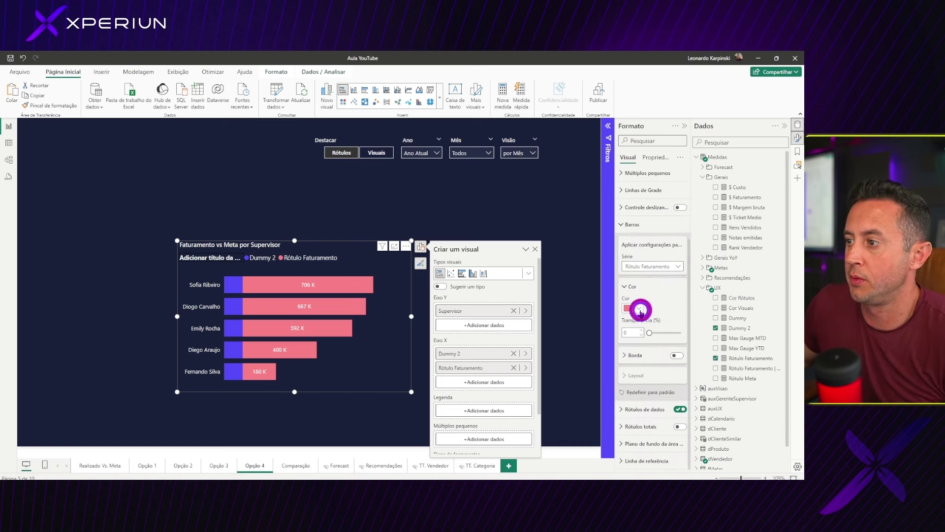
{"action": "left_click", "coordinate": [640, 308]}
{"action": "left_click", "coordinate": [657, 332]}
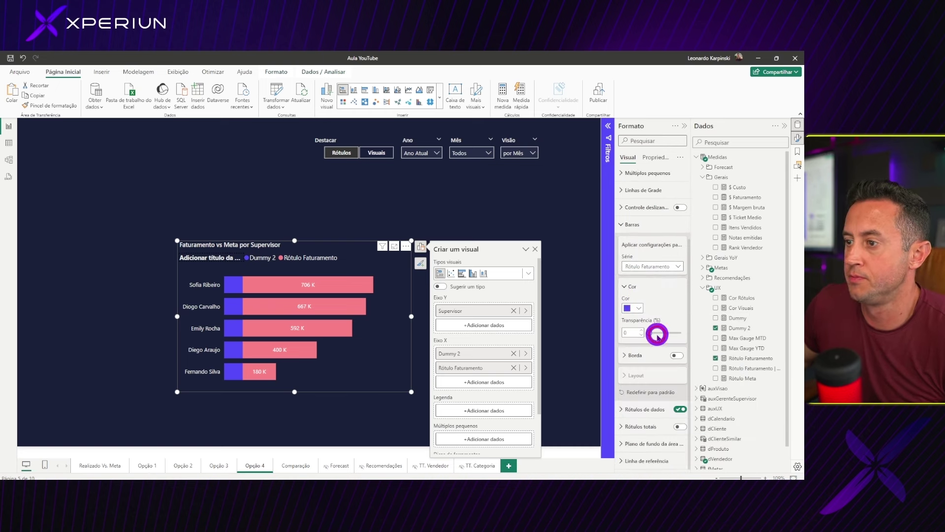
{"action": "left_click", "coordinate": [658, 268]}
{"action": "left_click", "coordinate": [646, 287]}
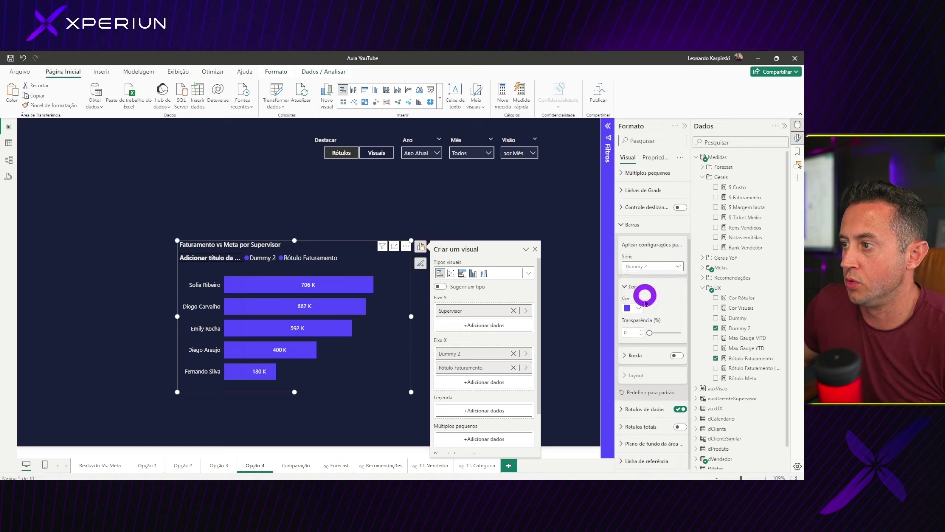
{"action": "left_click", "coordinate": [634, 309]}
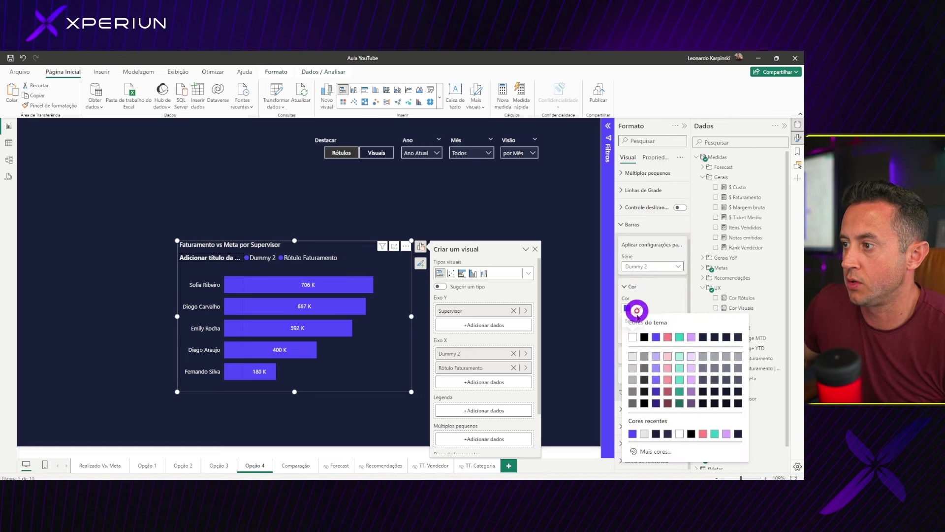
{"action": "left_click", "coordinate": [657, 433]}
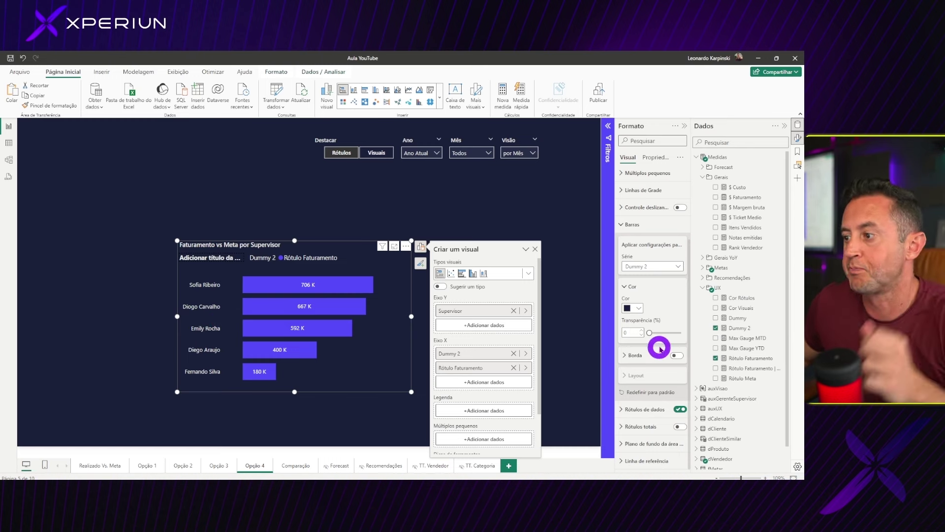
{"action": "left_click", "coordinate": [632, 288]}
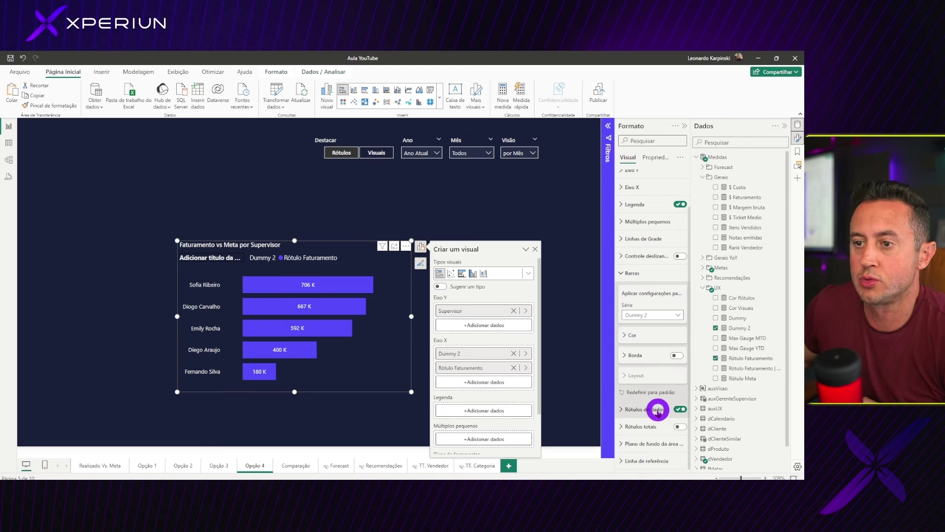
Step: Give Dummy 2 a dynamic format string """" & [Rótulo Meta] & """"
{"action": "left_click", "coordinate": [744, 327]}
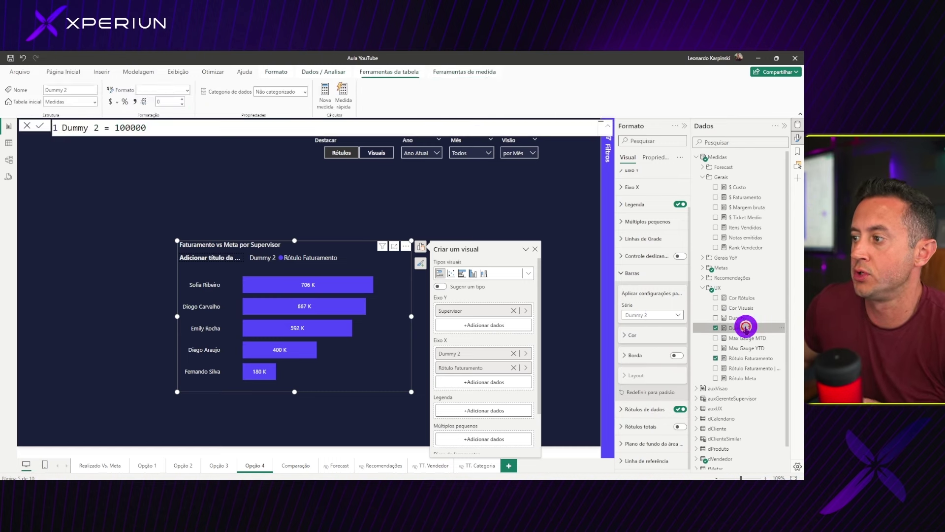
{"action": "left_click", "coordinate": [185, 93]}
{"action": "left_click", "coordinate": [165, 172]}
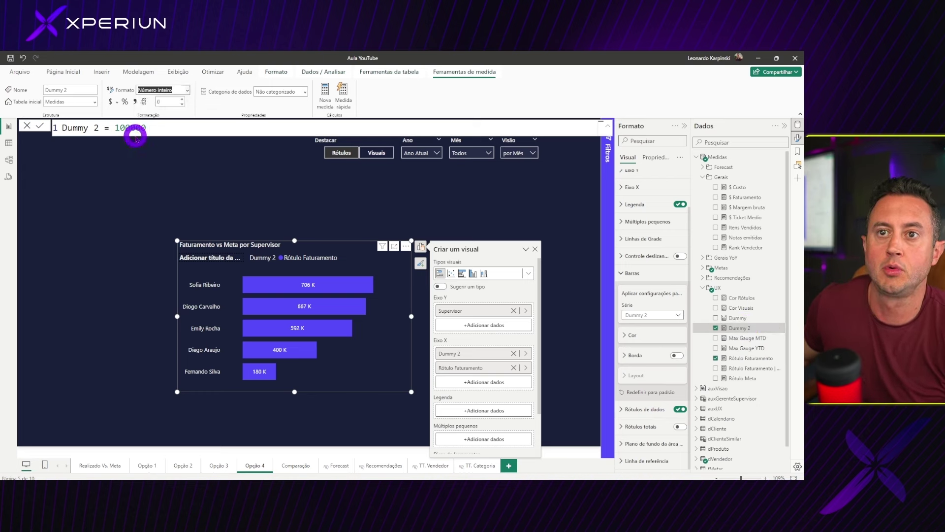
{"action": "type", "text": "d"}
{"action": "type", "text": "\"\"\"\" & r"}
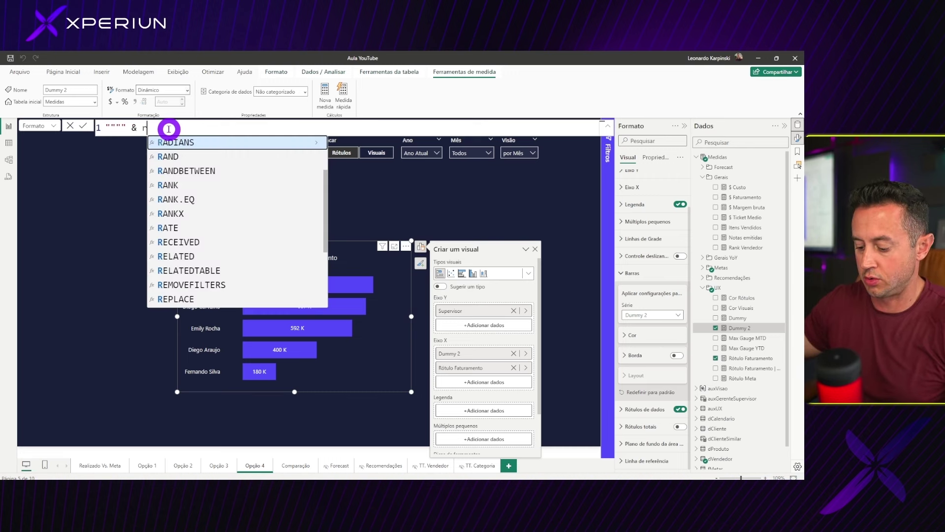
{"action": "type", "text": "meta"}
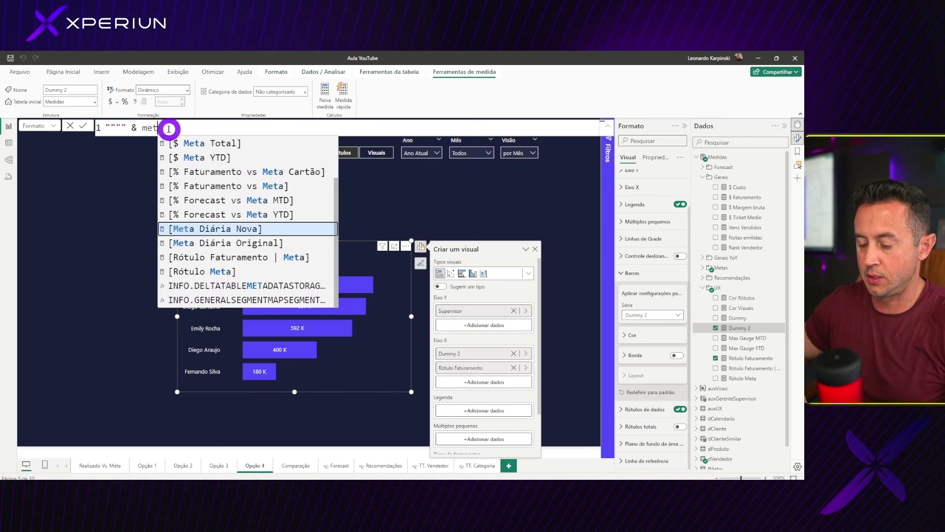
{"action": "key", "text": "Down"}
{"action": "key", "text": "Down"}
{"action": "key", "text": "Down"}
{"action": "key", "text": "Tab"}
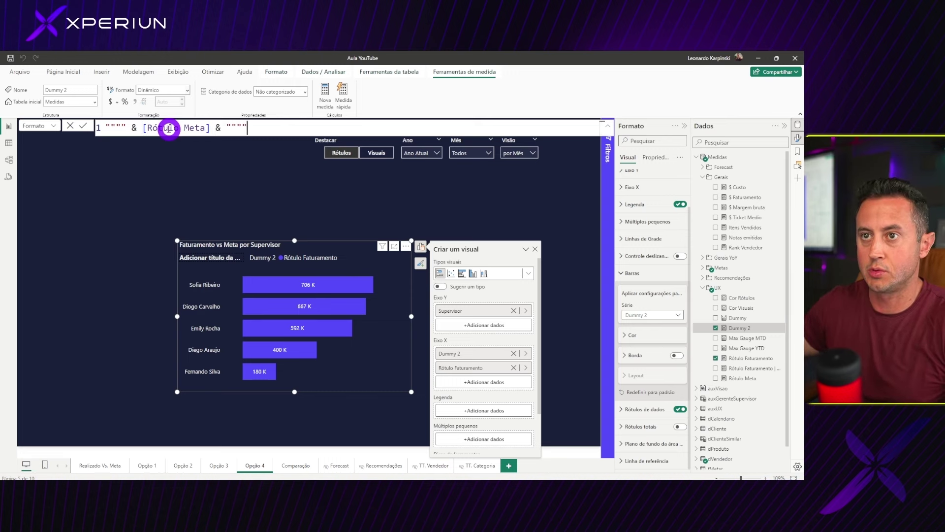
{"action": "left_click", "coordinate": [187, 141]}
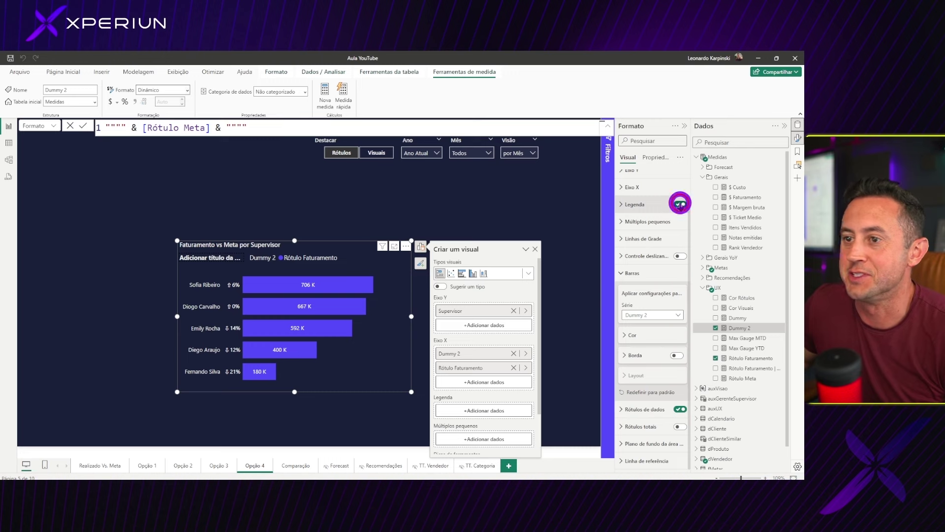
Step: Turn off the legend and place the data labels at Inside end
{"action": "left_click", "coordinate": [680, 204]}
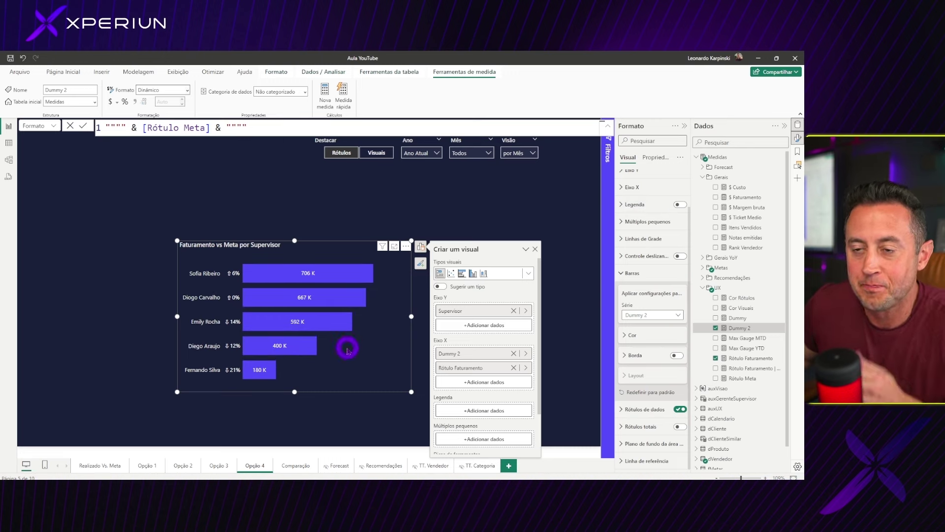
{"action": "left_click", "coordinate": [636, 274]}
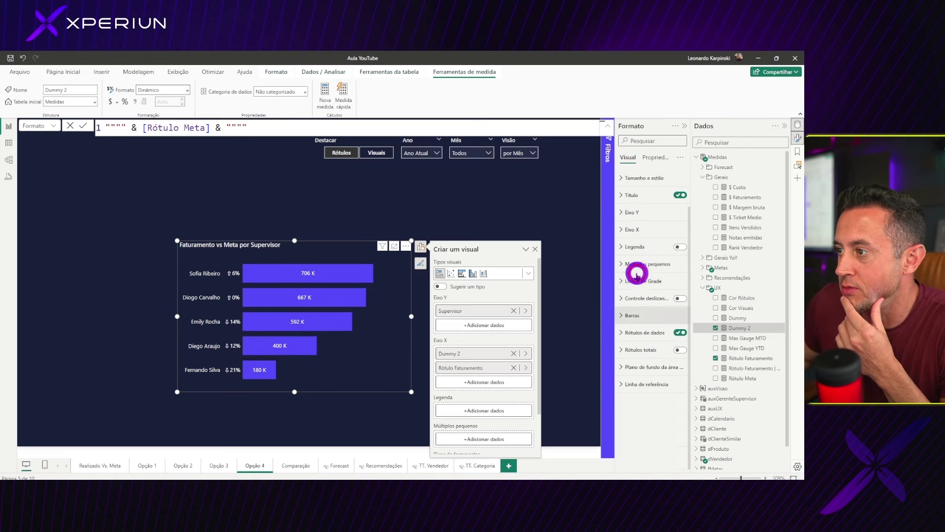
{"action": "left_click", "coordinate": [645, 331]}
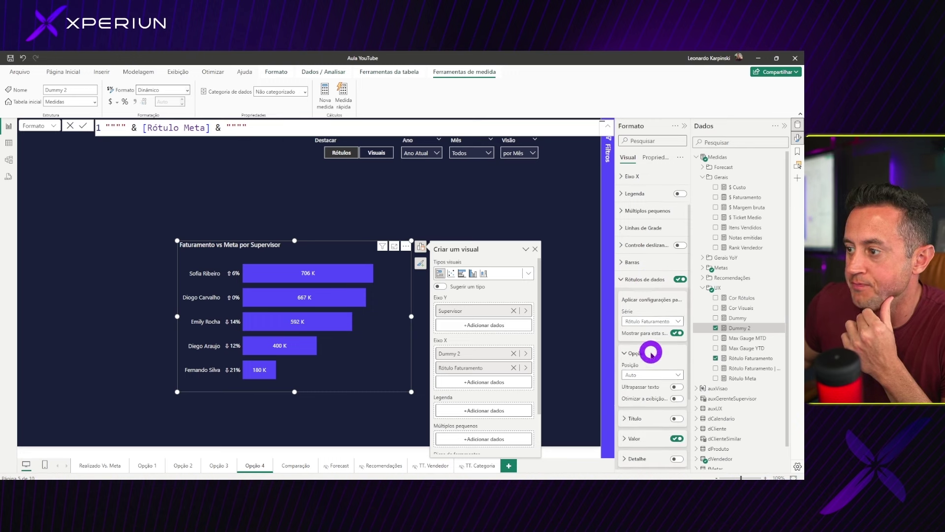
{"action": "scroll", "coordinate": [649, 352], "scroll_direction": "down", "scroll_amount": 3}
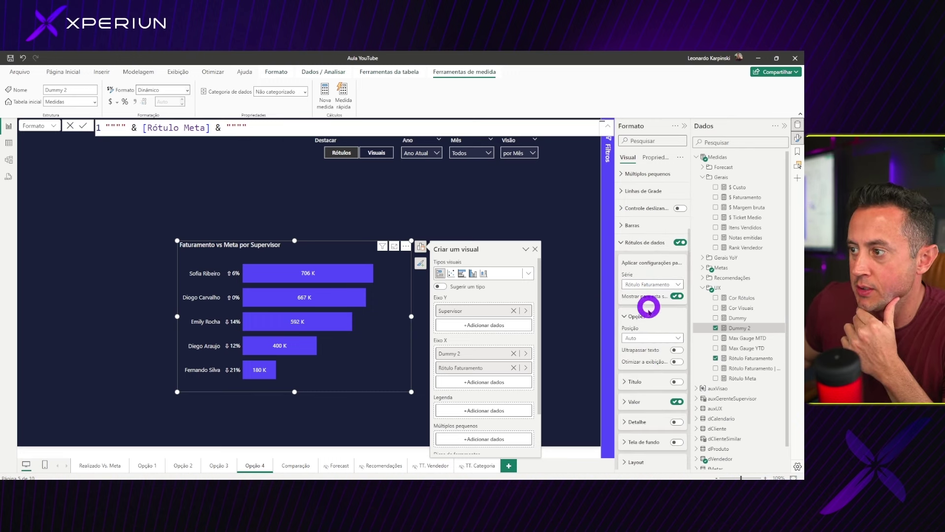
{"action": "left_click", "coordinate": [650, 340]}
{"action": "left_click", "coordinate": [655, 358]}
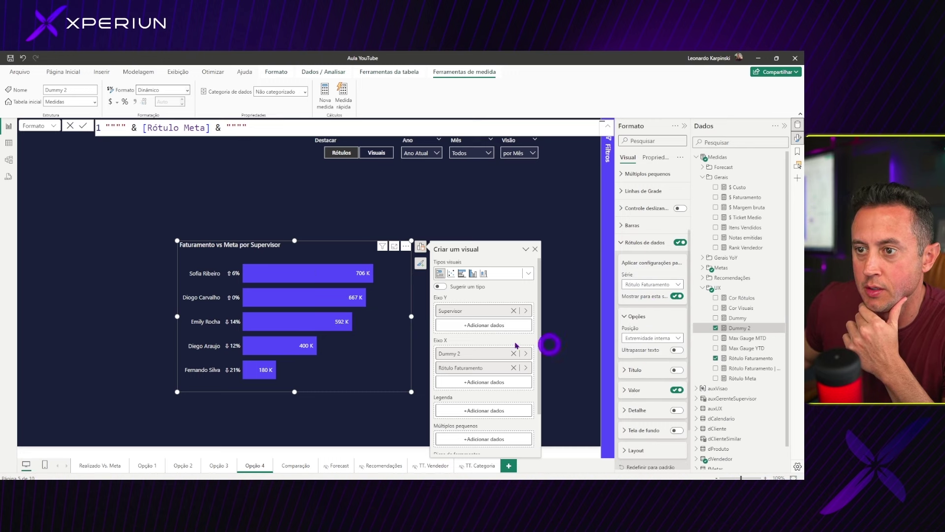
Step: Enable a 90%-transparent background behind the Dummy 2 labels
{"action": "left_click", "coordinate": [652, 284]}
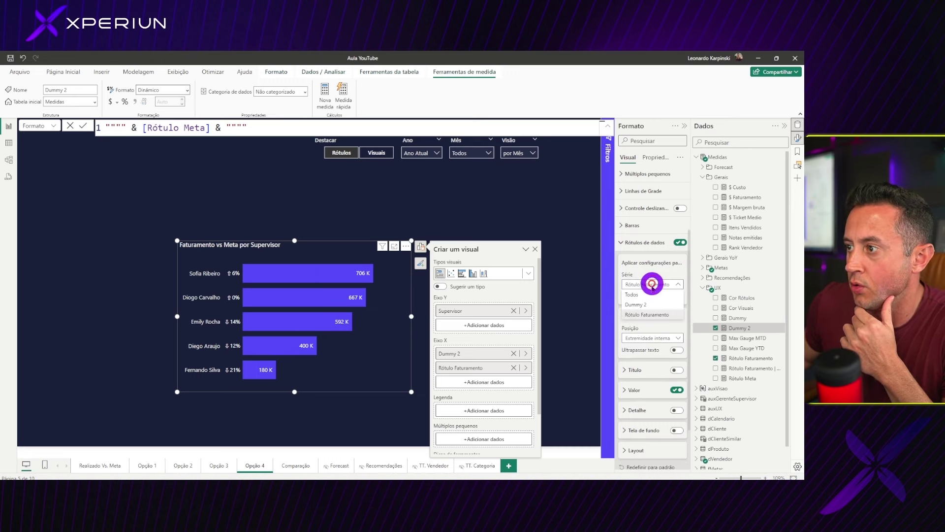
{"action": "left_click", "coordinate": [640, 304]}
{"action": "scroll", "coordinate": [640, 321], "scroll_direction": "down", "scroll_amount": 3}
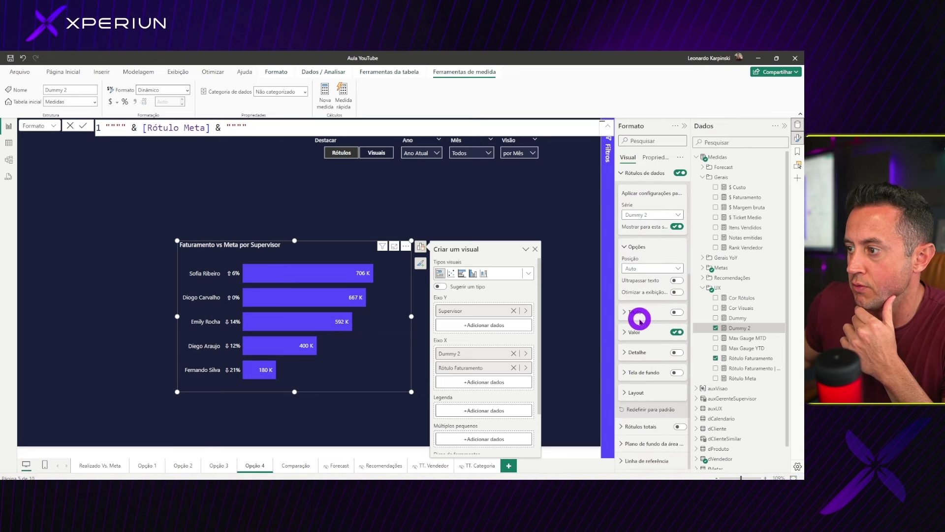
{"action": "left_click", "coordinate": [676, 372]}
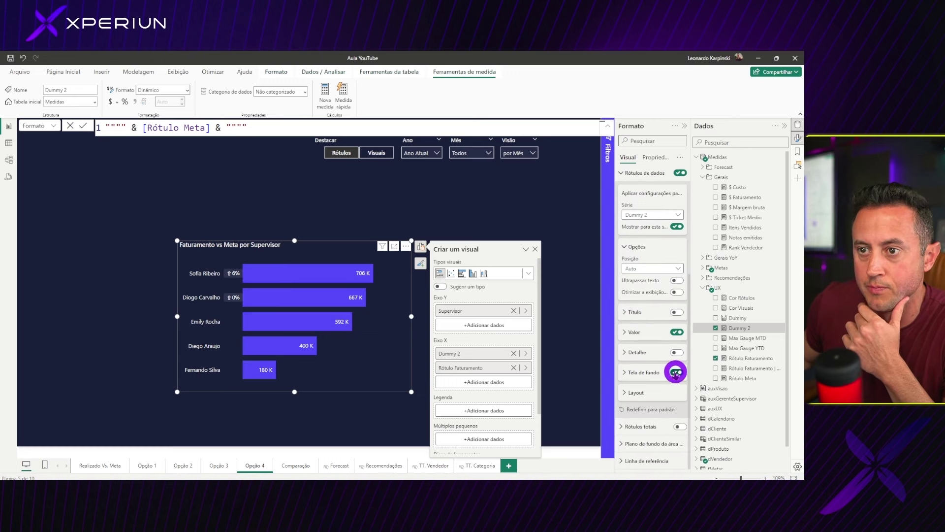
{"action": "left_click", "coordinate": [646, 372]}
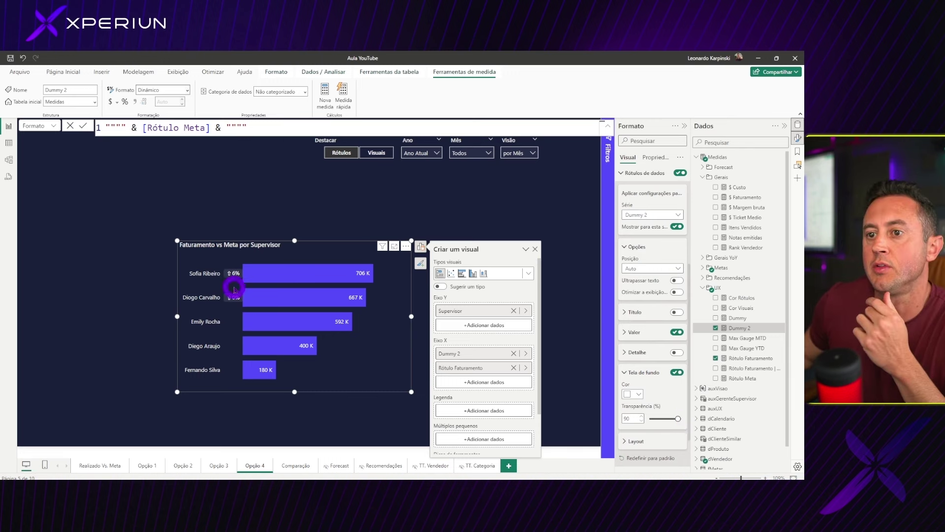
{"action": "left_click", "coordinate": [746, 326]}
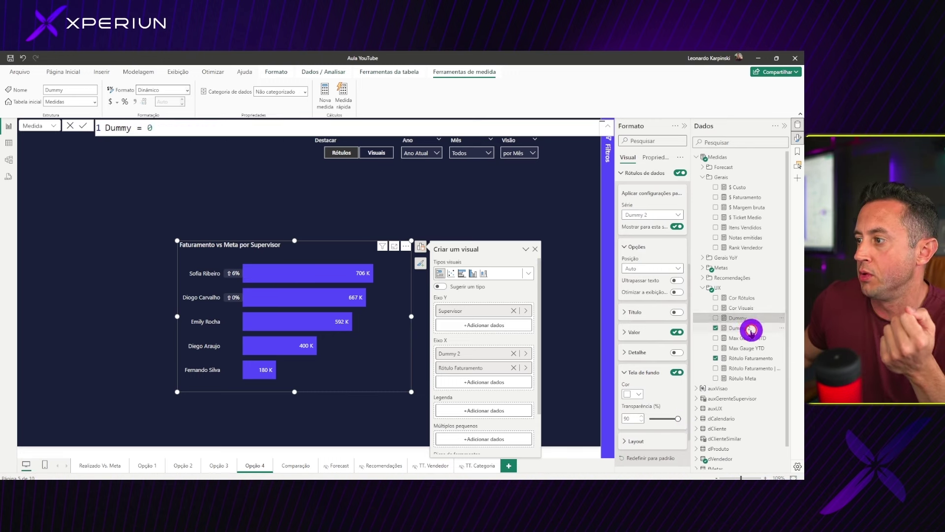
Step: Change Dummy 2 to 150000 and make the label backgrounds more transparent
{"action": "left_click", "coordinate": [164, 126]}
{"action": "key", "text": "BackSpace"}
{"action": "type", "text": "2"}
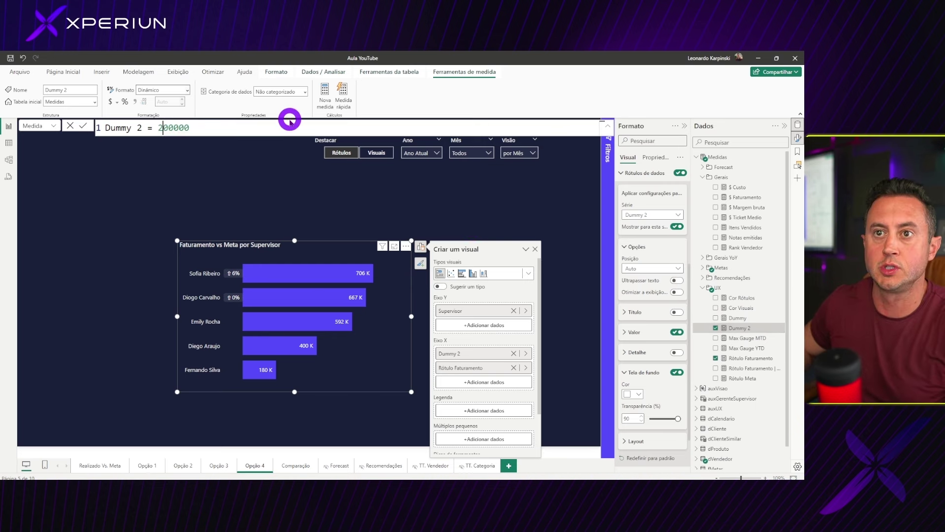
{"action": "key", "text": "Return"}
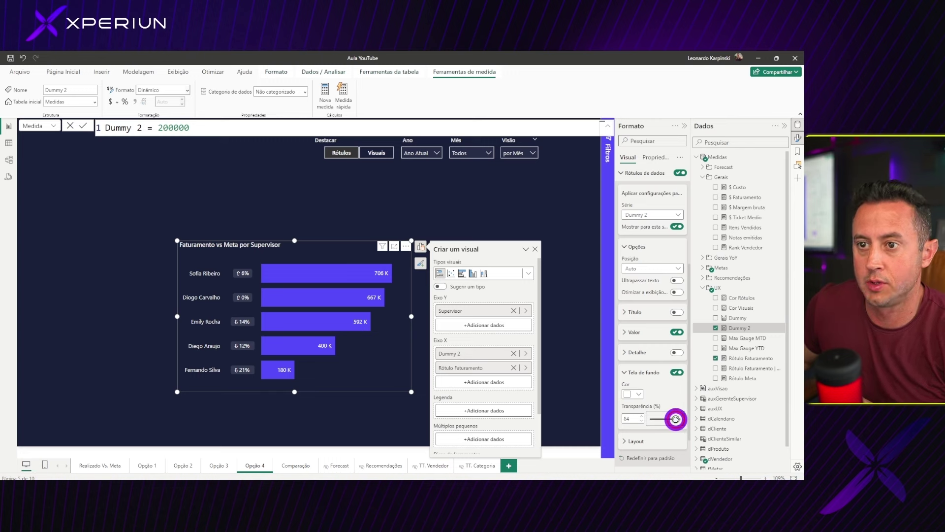
{"action": "left_click_drag", "start_coordinate": [676, 419], "coordinate": [679, 419]}
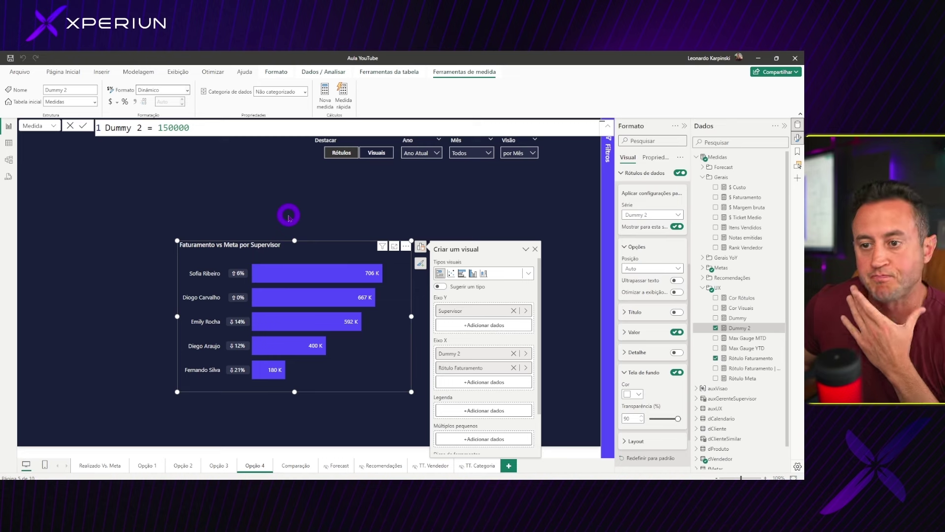
{"action": "left_click", "coordinate": [350, 249]}
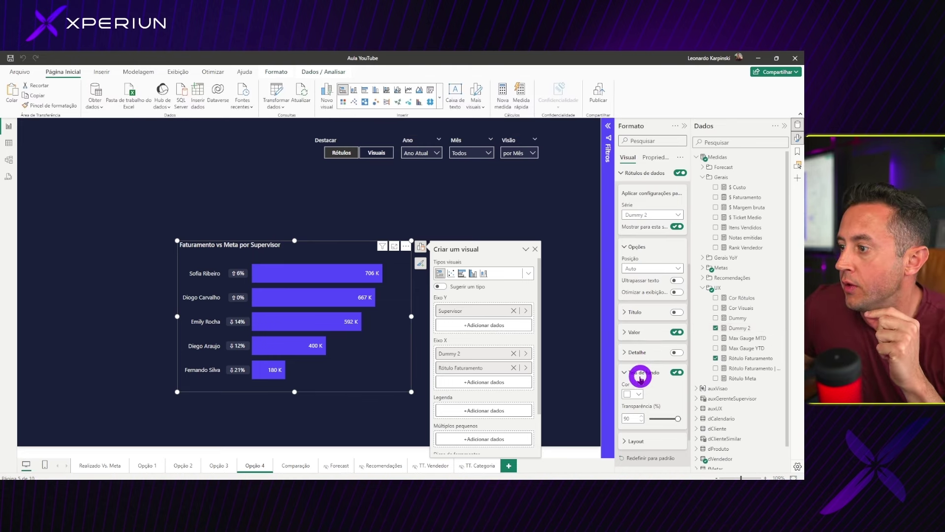
Step: Give the supervisor chart a solid dark background from the recent colours
{"action": "scroll", "coordinate": [646, 292], "scroll_direction": "up", "scroll_amount": 2}
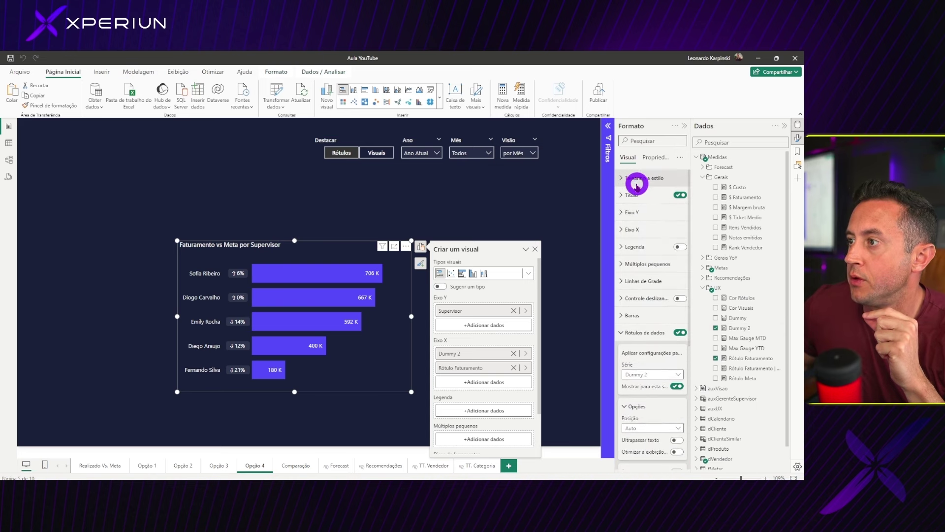
{"action": "scroll", "coordinate": [635, 179], "scroll_direction": "up", "scroll_amount": 2}
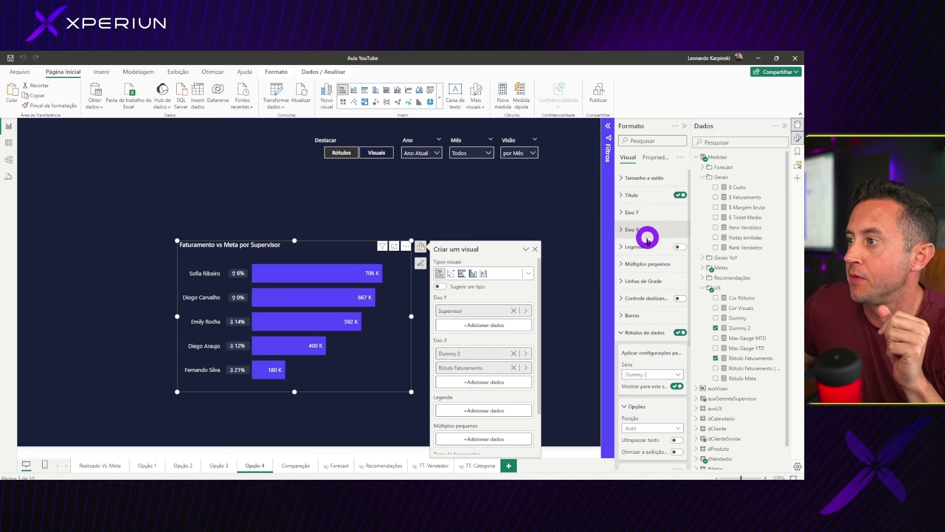
{"action": "left_click", "coordinate": [645, 178]}
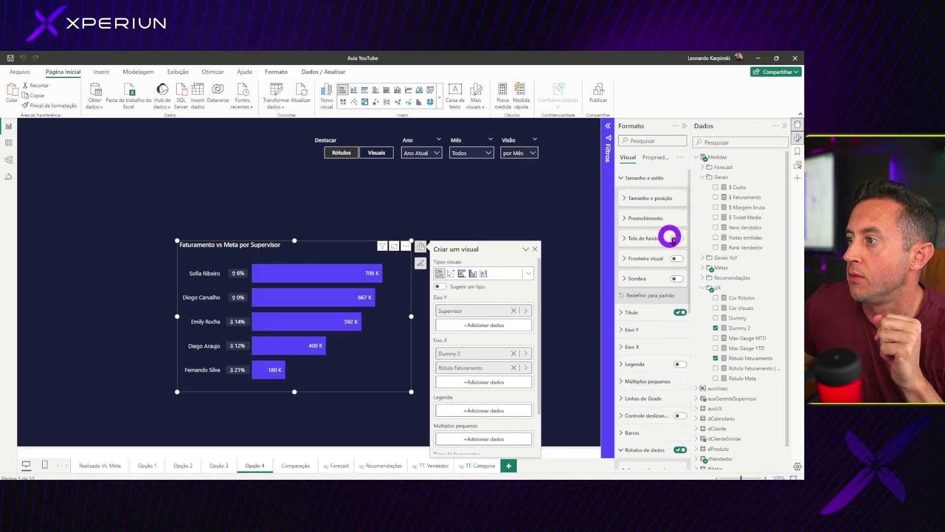
{"action": "left_click", "coordinate": [677, 237]}
{"action": "left_click", "coordinate": [644, 238]}
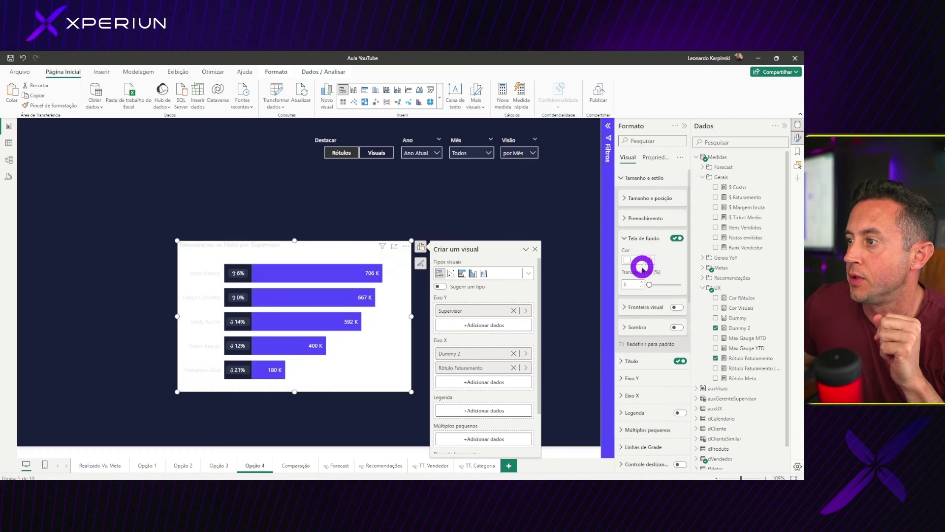
{"action": "left_click", "coordinate": [636, 261]}
{"action": "left_click", "coordinate": [654, 384]}
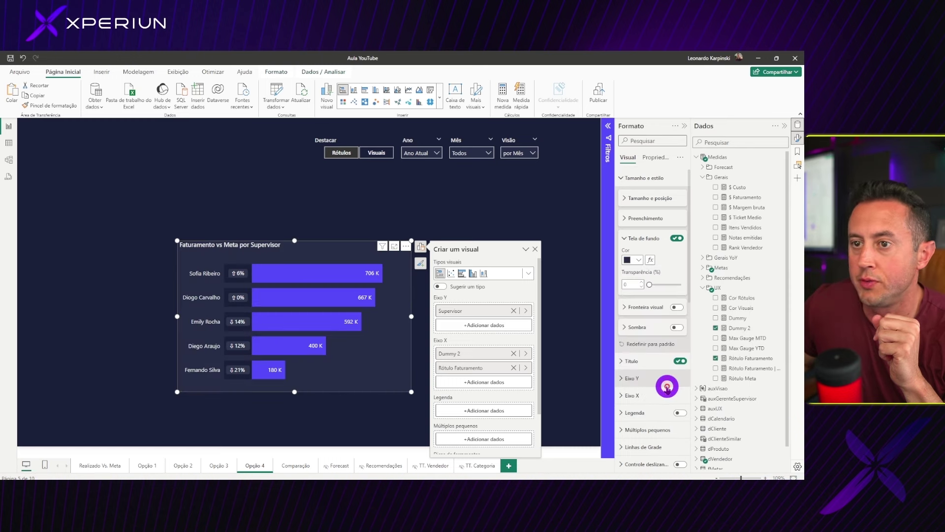
{"action": "left_click", "coordinate": [74, 274]}
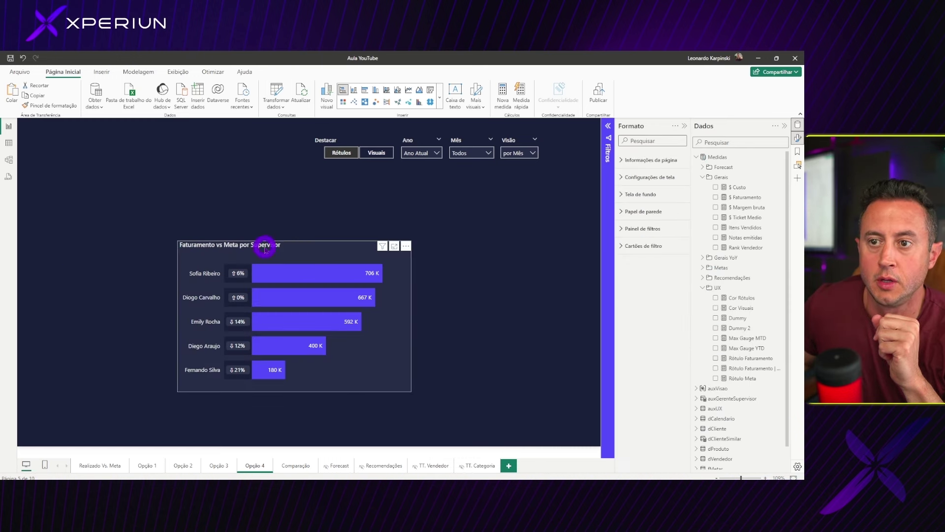
{"action": "left_click", "coordinate": [161, 380]}
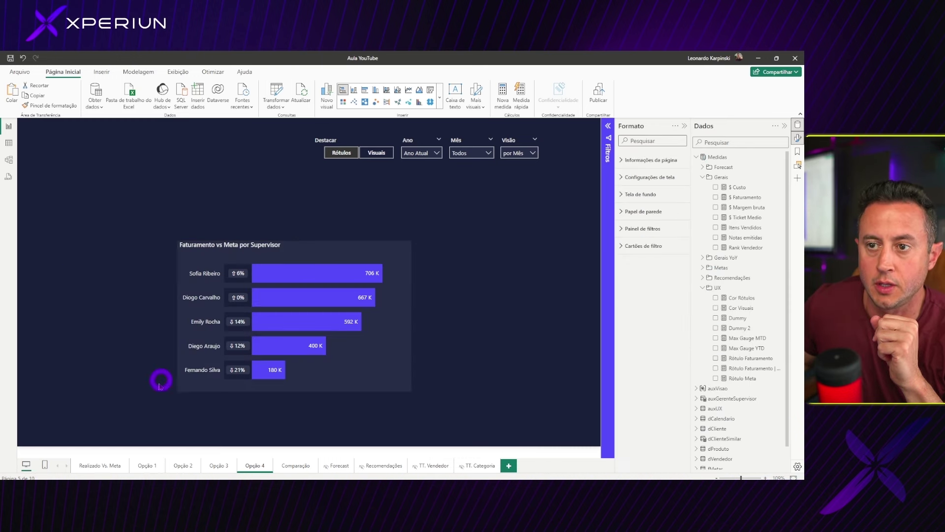
Step: Browse Realizado Vs. Meta, Opção 2 and Opção 3, then reselect Opção 4's supervisor chart
{"action": "left_click", "coordinate": [101, 466]}
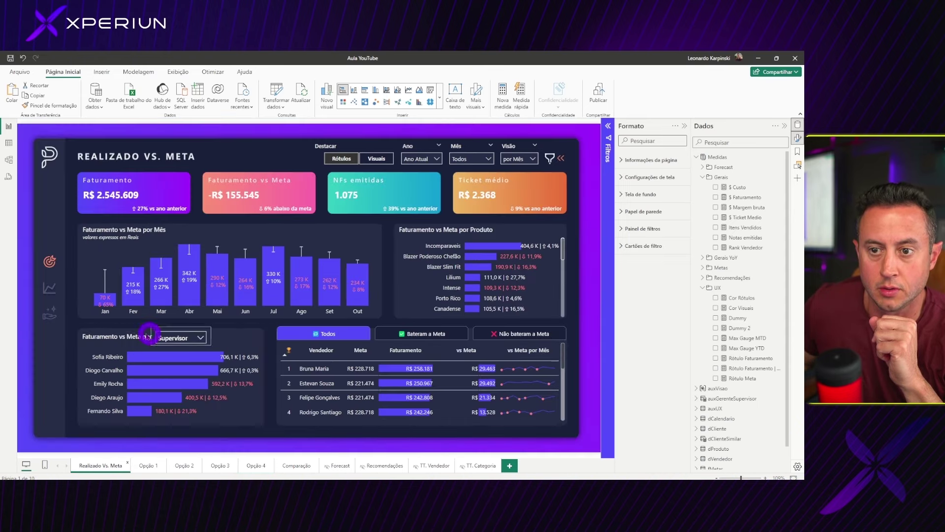
{"action": "left_click", "coordinate": [184, 465]}
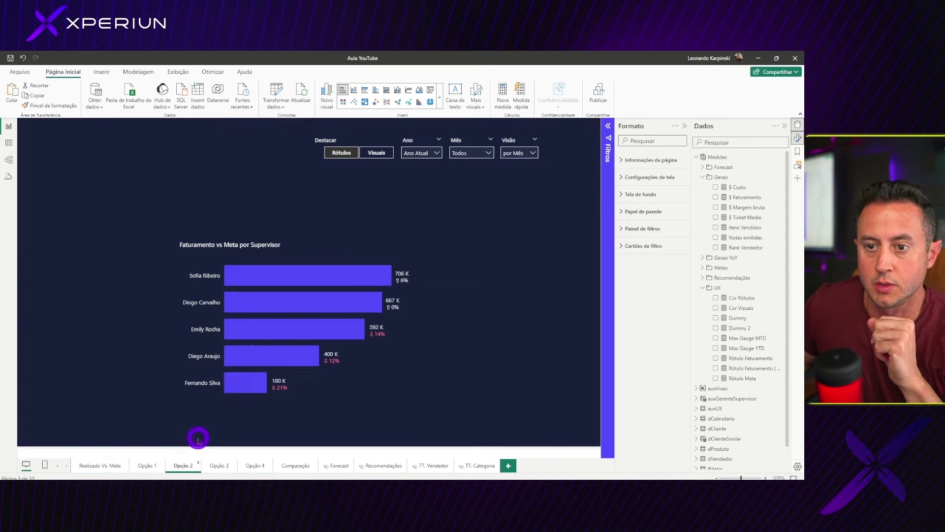
{"action": "left_click", "coordinate": [216, 466]}
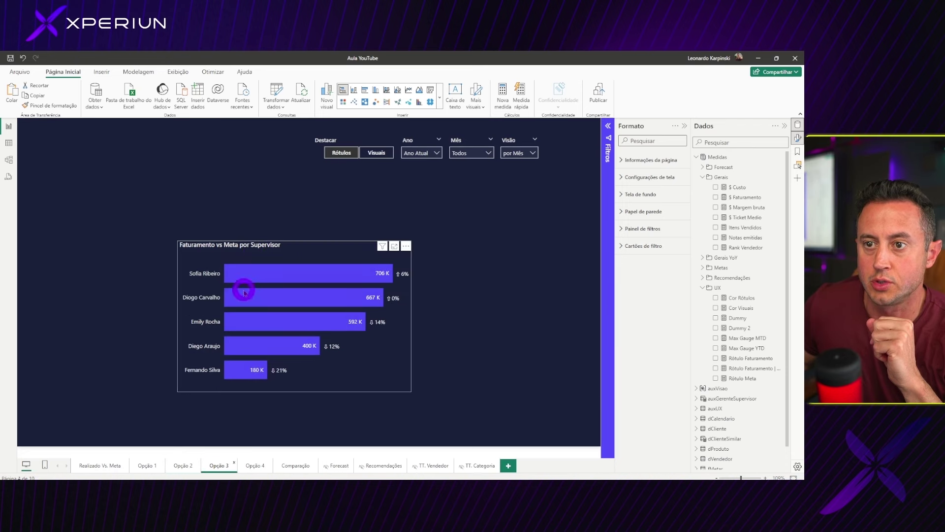
{"action": "left_click", "coordinate": [252, 465]}
{"action": "left_click", "coordinate": [302, 248]}
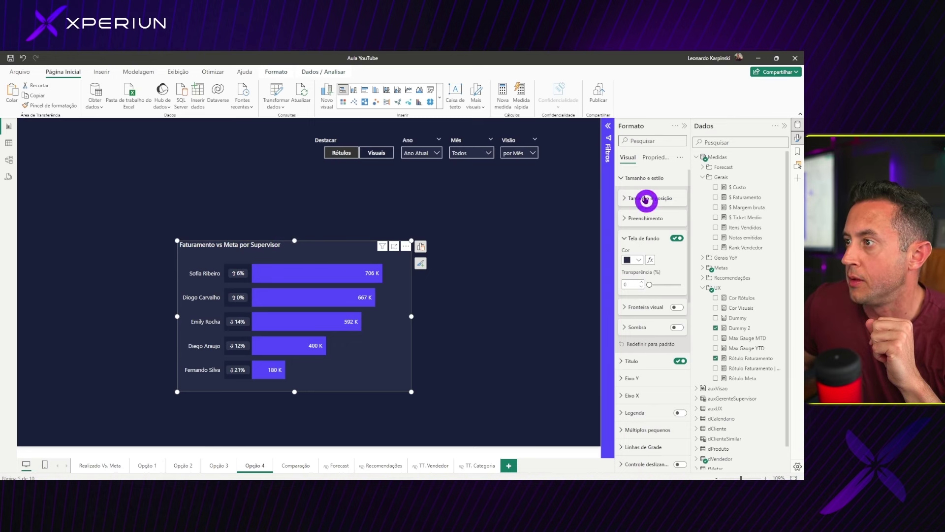
{"action": "left_click", "coordinate": [637, 178]}
{"action": "left_click", "coordinate": [641, 332]}
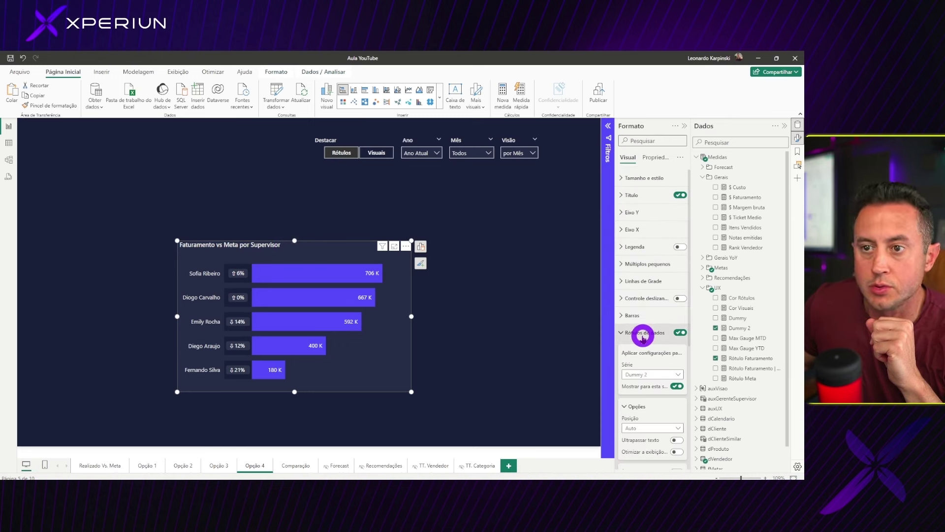
{"action": "scroll", "coordinate": [650, 369], "scroll_direction": "down", "scroll_amount": 1}
{"action": "scroll", "coordinate": [650, 369], "scroll_direction": "down", "scroll_amount": 3}
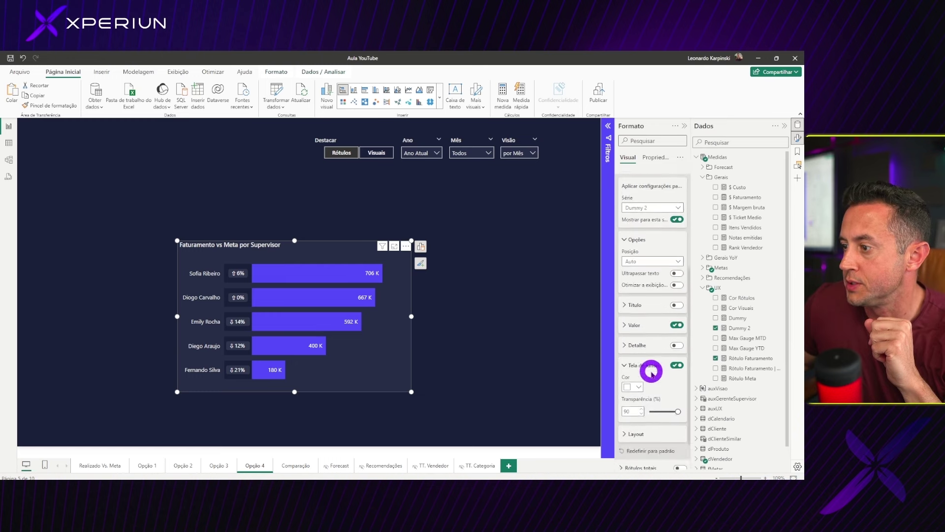
{"action": "scroll", "coordinate": [651, 369], "scroll_direction": "down", "scroll_amount": 2}
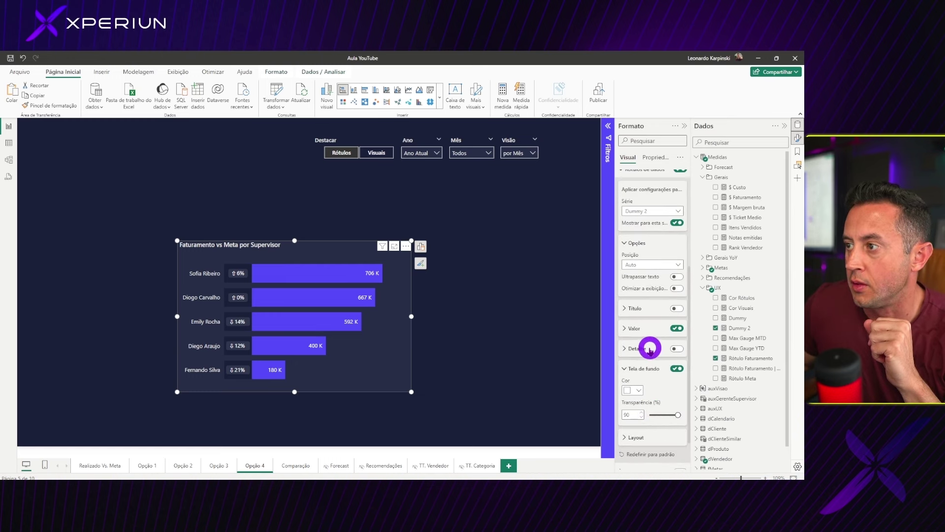
{"action": "scroll", "coordinate": [650, 320], "scroll_direction": "up", "scroll_amount": 5}
{"action": "left_click", "coordinate": [628, 289]}
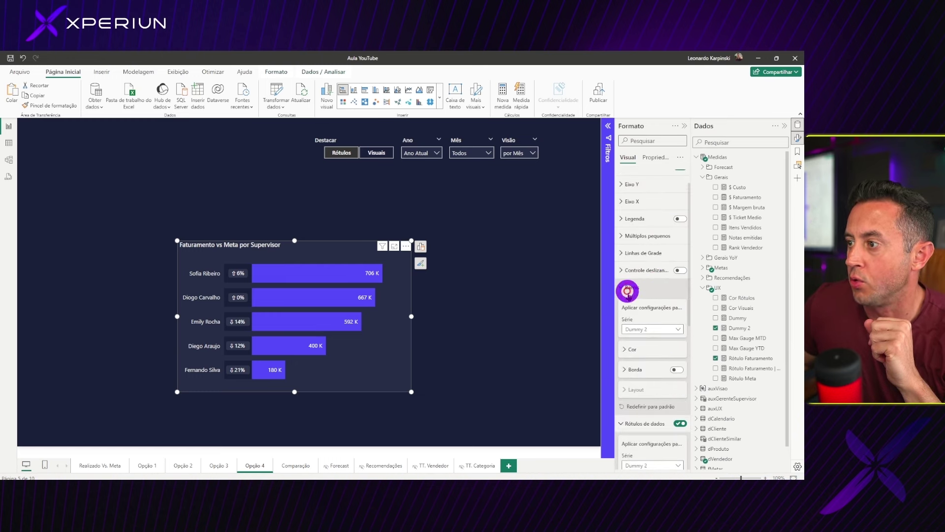
{"action": "scroll", "coordinate": [640, 340], "scroll_direction": "down", "scroll_amount": 3}
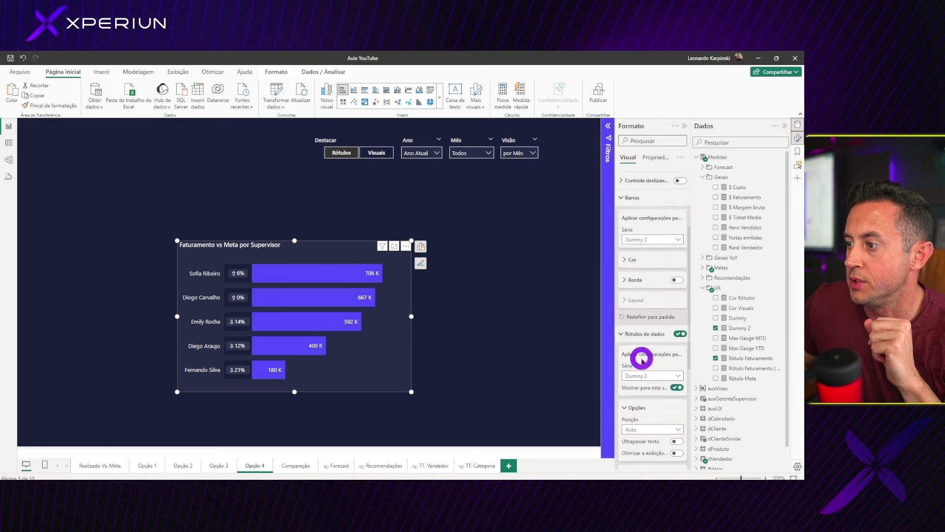
{"action": "left_click", "coordinate": [633, 266]}
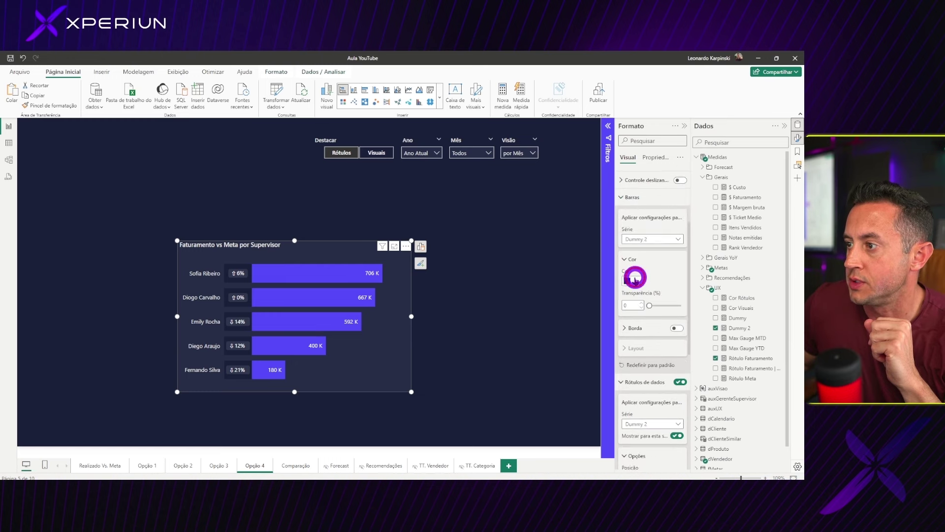
{"action": "left_click", "coordinate": [635, 278]}
{"action": "left_click", "coordinate": [634, 404]}
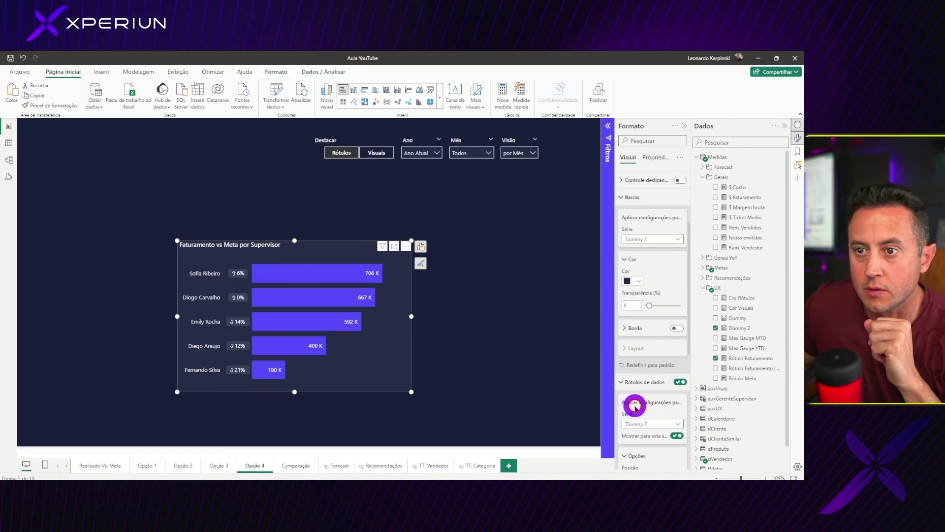
{"action": "left_click", "coordinate": [313, 202]}
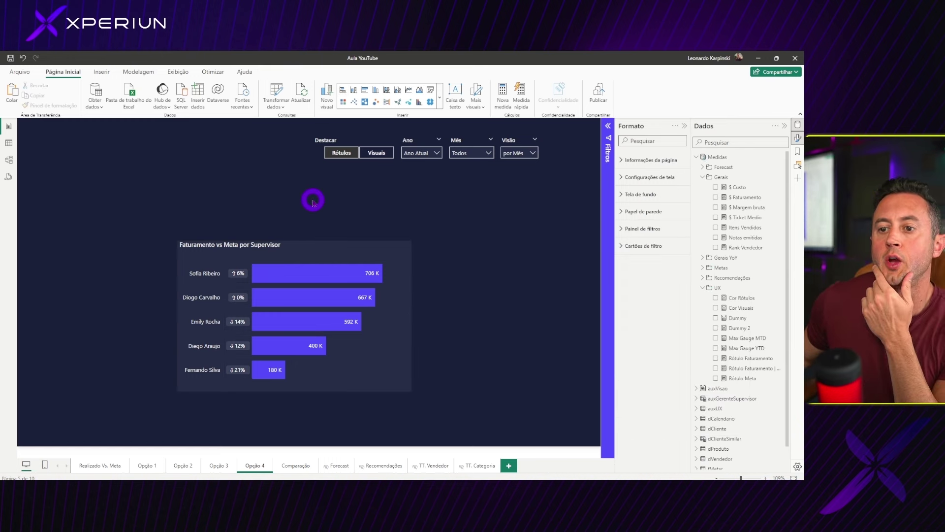
{"action": "left_click", "coordinate": [248, 252]}
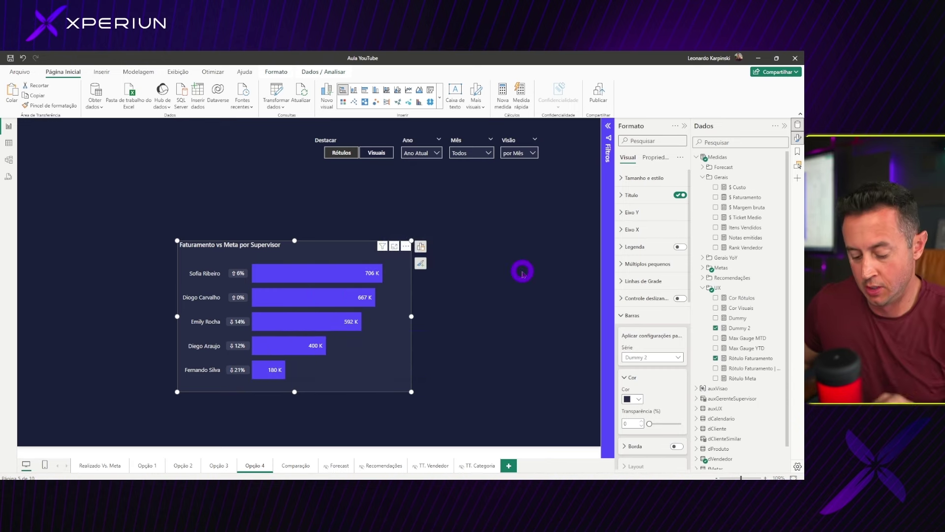
Step: Work out 150000 ÷ 706000 in Windows Calculator (≈0.2125), then close the calculator
{"action": "key", "text": "super"}
{"action": "type", "text": "calc"}
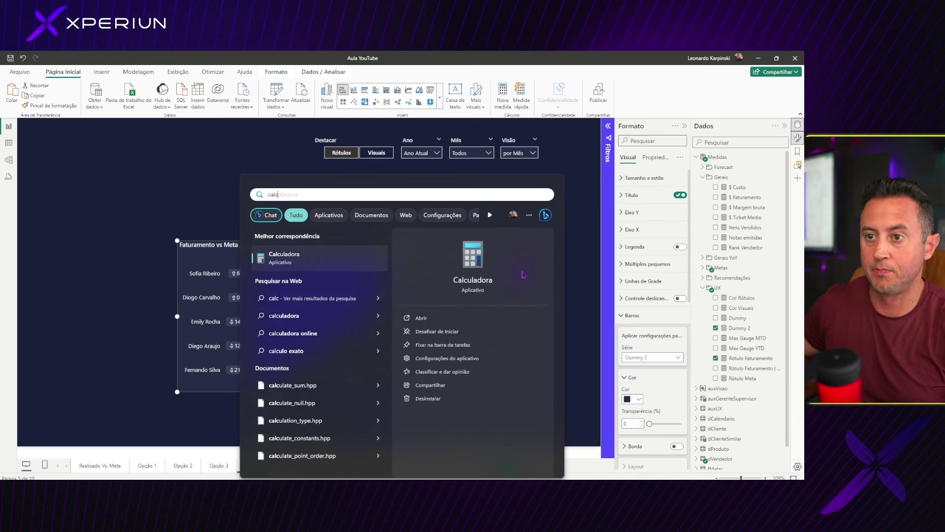
{"action": "key", "text": "Return"}
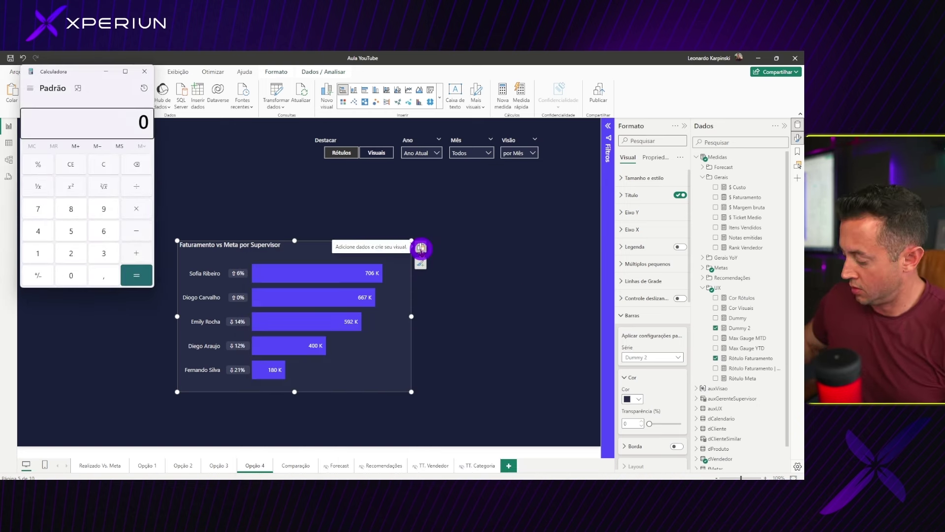
{"action": "type", "text": "150"}
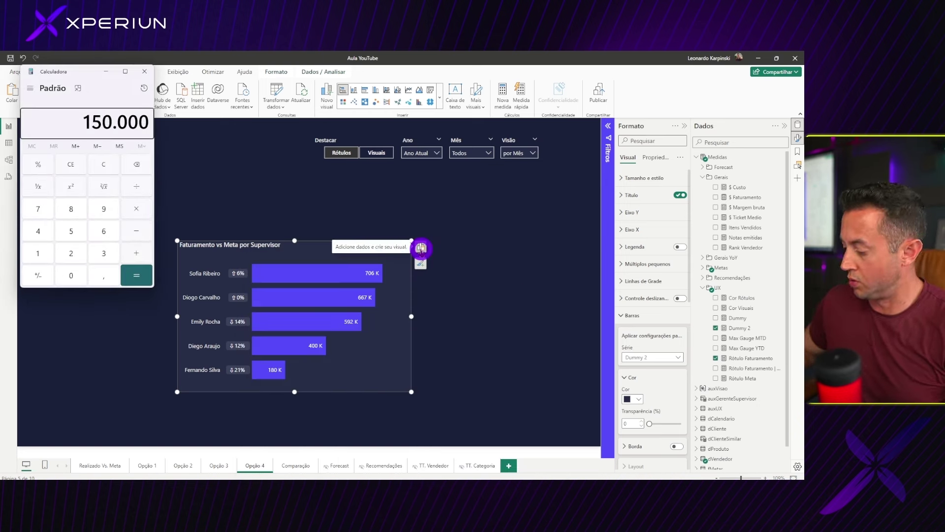
{"action": "type", "text": "706"}
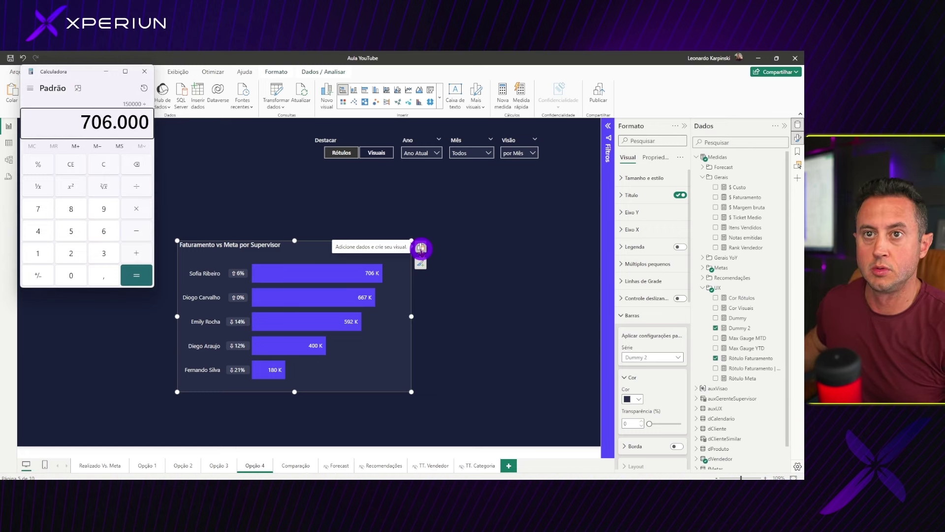
{"action": "key", "text": "Return"}
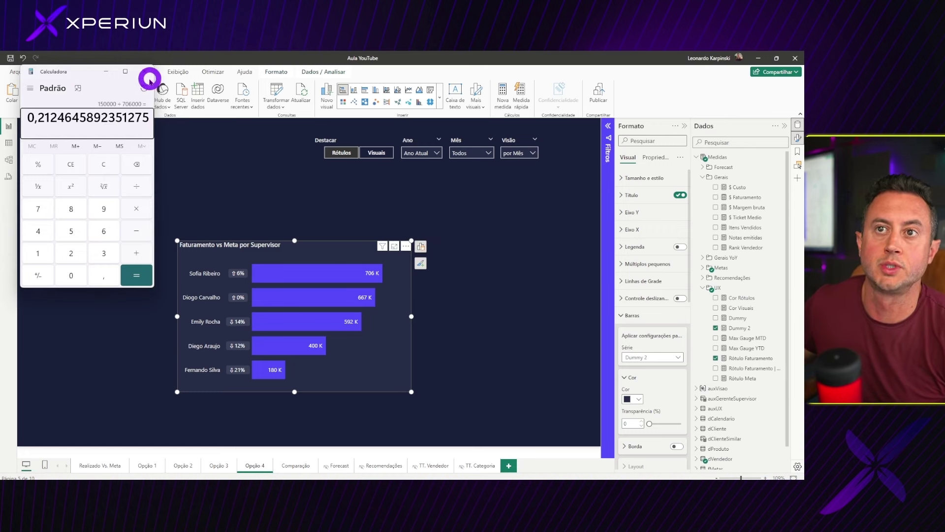
{"action": "left_click", "coordinate": [144, 71]}
{"action": "left_click", "coordinate": [292, 194]}
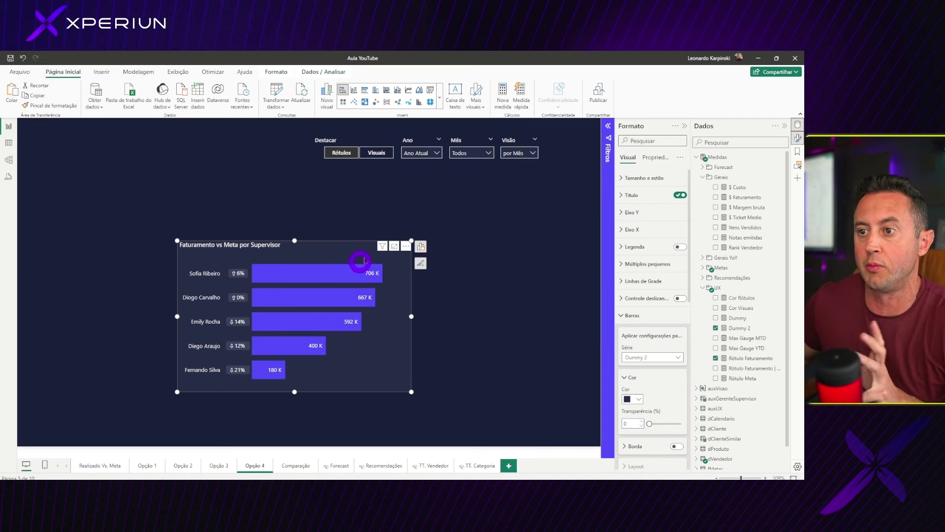
Step: In the Dummy 2 measure, replace 150000 with a VAR vMax line beginning with CALCULATE
{"action": "left_click", "coordinate": [745, 329]}
{"action": "double_click", "coordinate": [173, 128]}
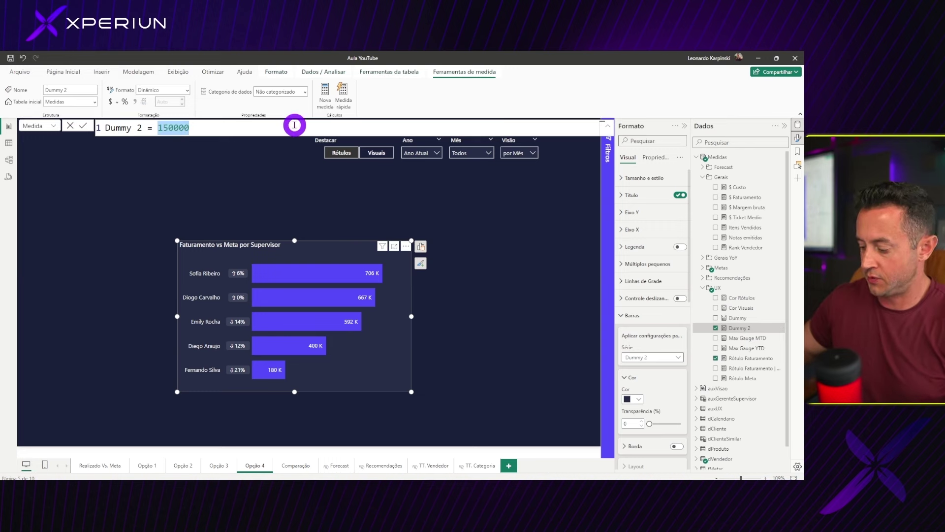
{"action": "key", "text": "shift+Return"}
{"action": "type", "text": "VAR v"}
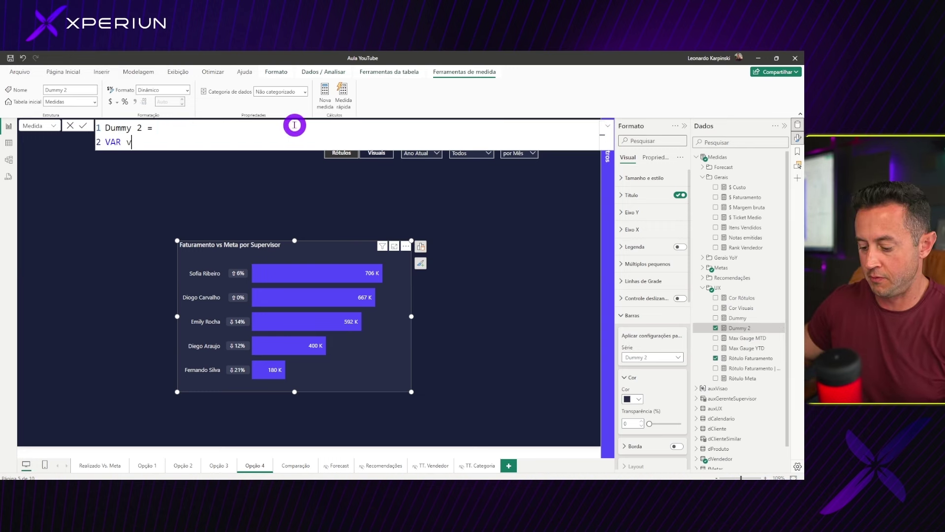
{"action": "type", "text": "Max ="}
{"action": "key", "text": "shift+Return"}
{"action": "type", "text": "CAL"}
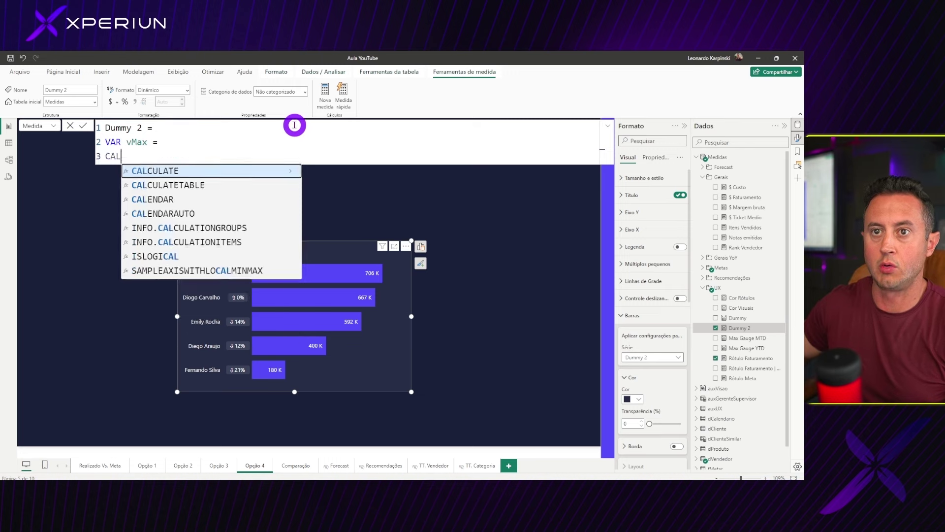
{"action": "key", "text": "Tab"}
{"action": "key", "text": "Return"}
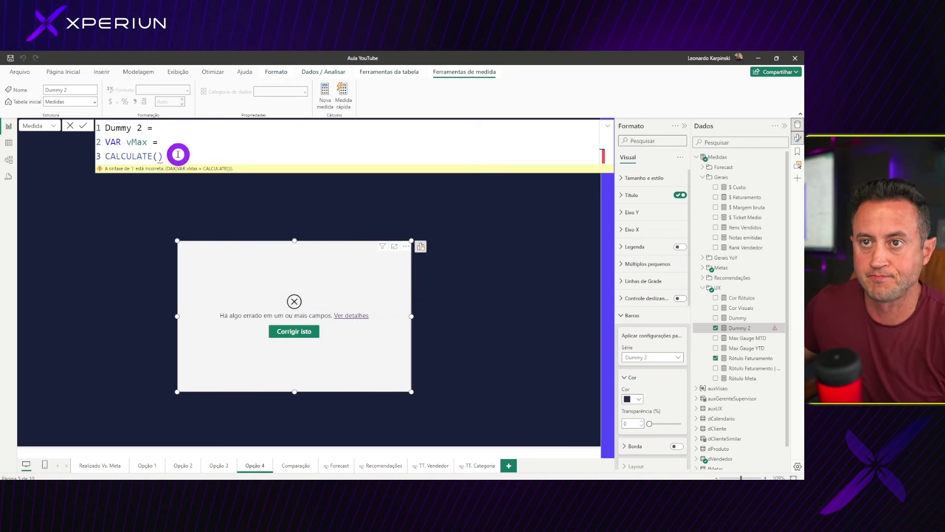
Step: Define vMax as MAXX over ALL(dVendedor[supervisor_descricao]) of [$ Faturamento]
{"action": "key", "text": "shift+Return"}
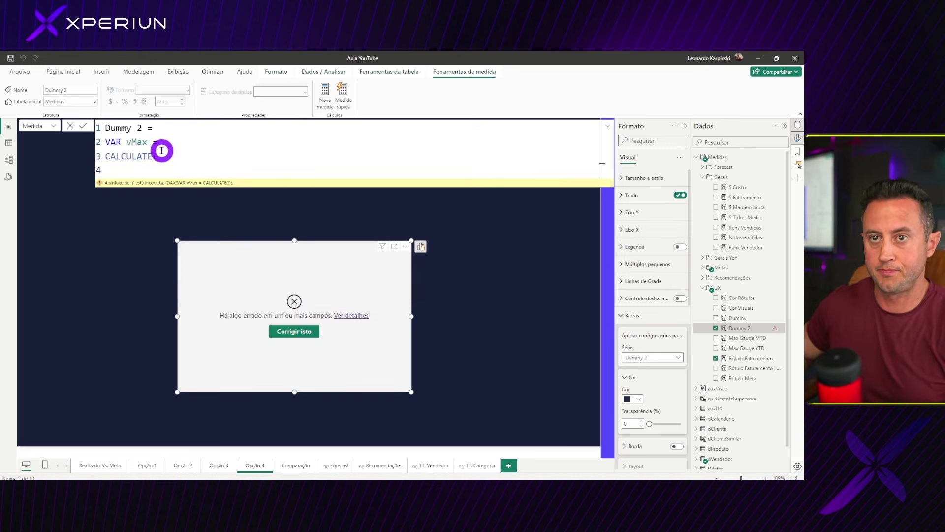
{"action": "type", "text": "MAXX("}
{"action": "key", "text": "shift+Return"}
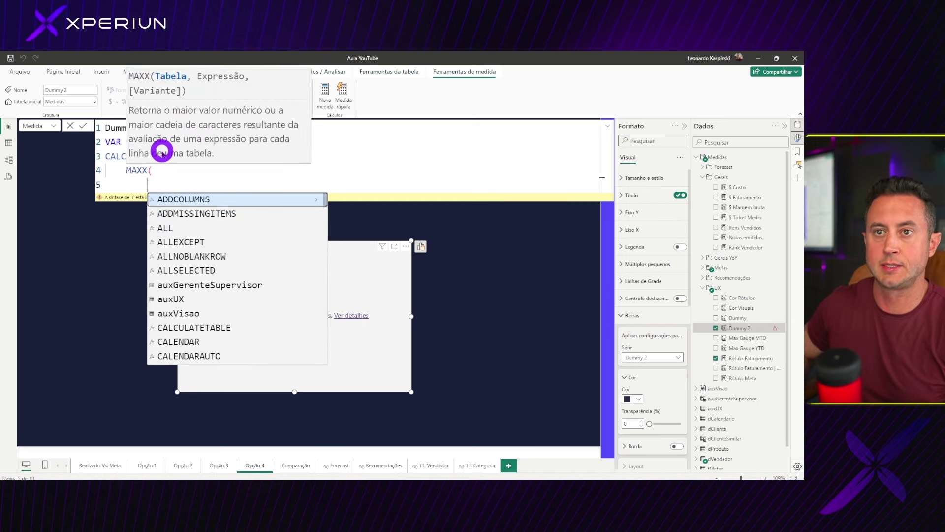
{"action": "type", "text": "ALL"}
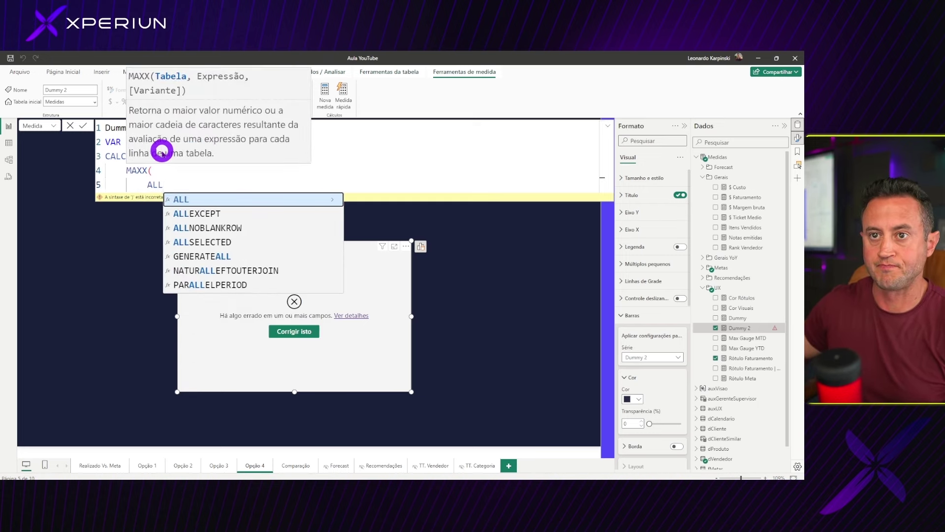
{"action": "type", "text": "("}
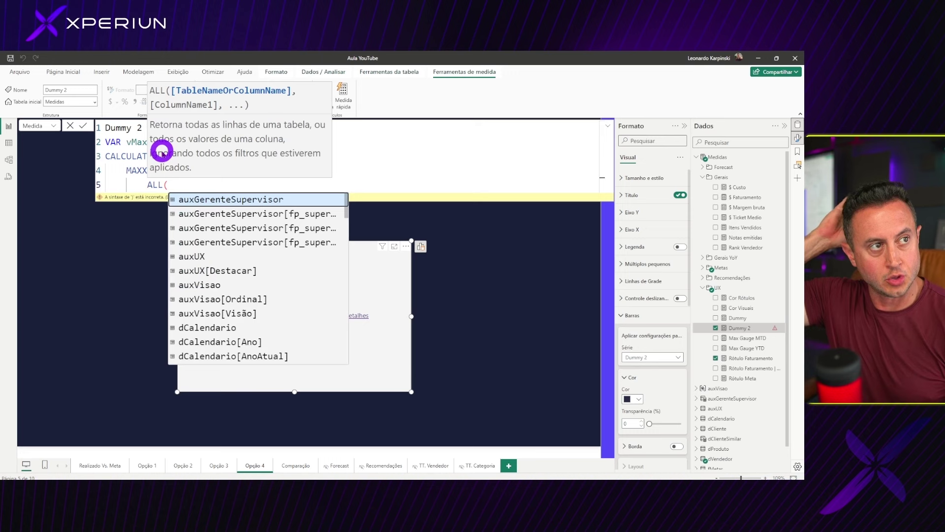
{"action": "type", "text": "super"}
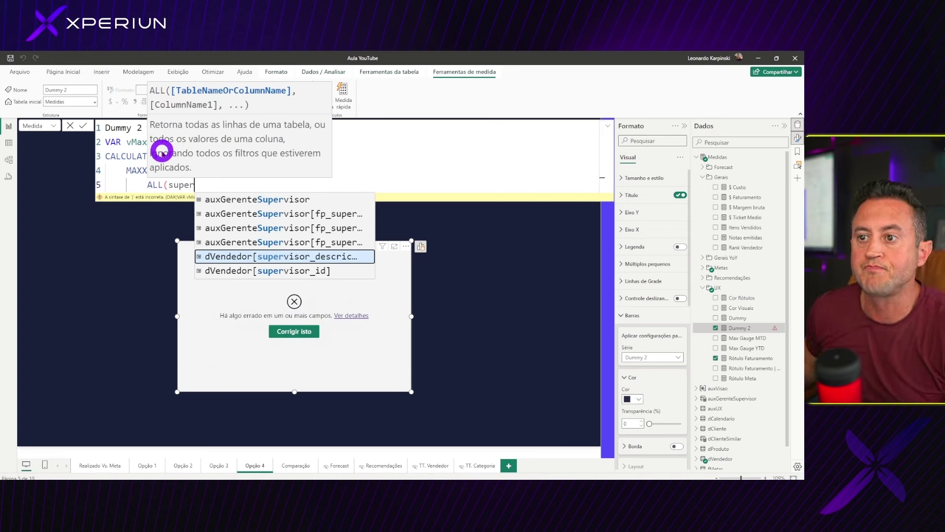
{"action": "key", "text": "Down"}
{"action": "key", "text": "Up"}
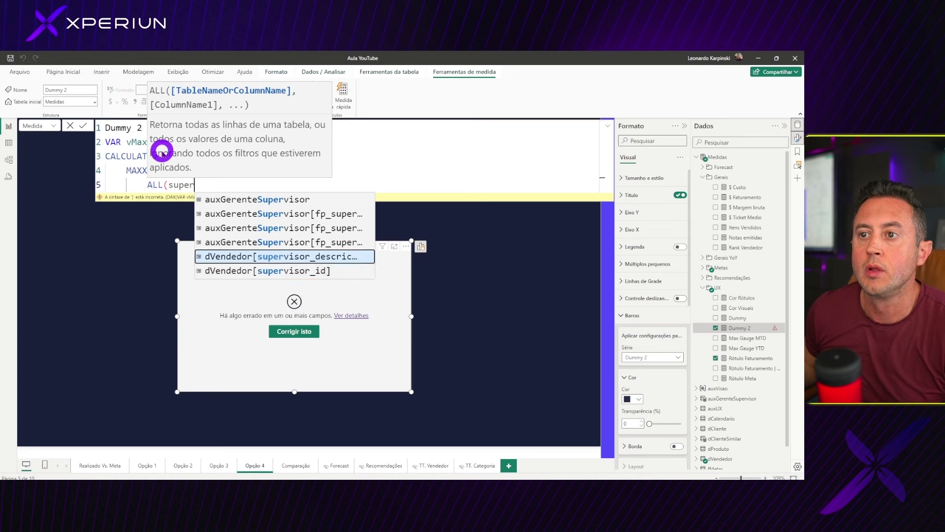
{"action": "key", "text": "Up"}
{"action": "key", "text": "BackSpace"}
{"action": "key", "text": "BackSpace"}
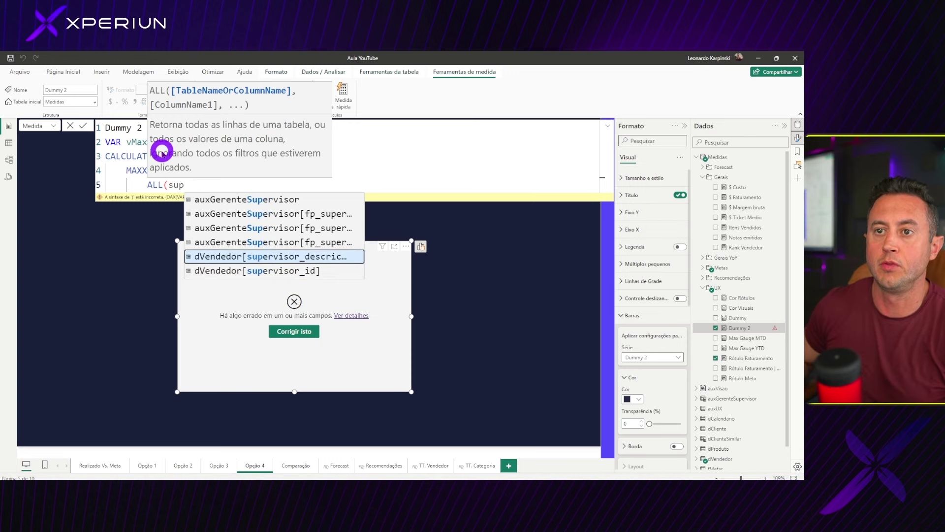
{"action": "key", "text": "Down"}
{"action": "key", "text": "Up"}
{"action": "key", "text": "Tab"}
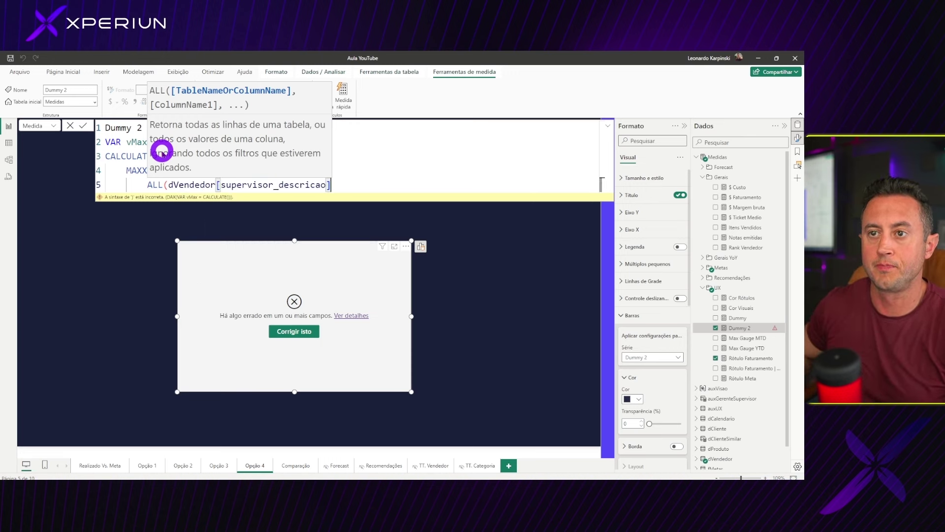
{"action": "type", "text": "),"}
{"action": "key", "text": "shift+Return"}
{"action": "type", "text": "f"}
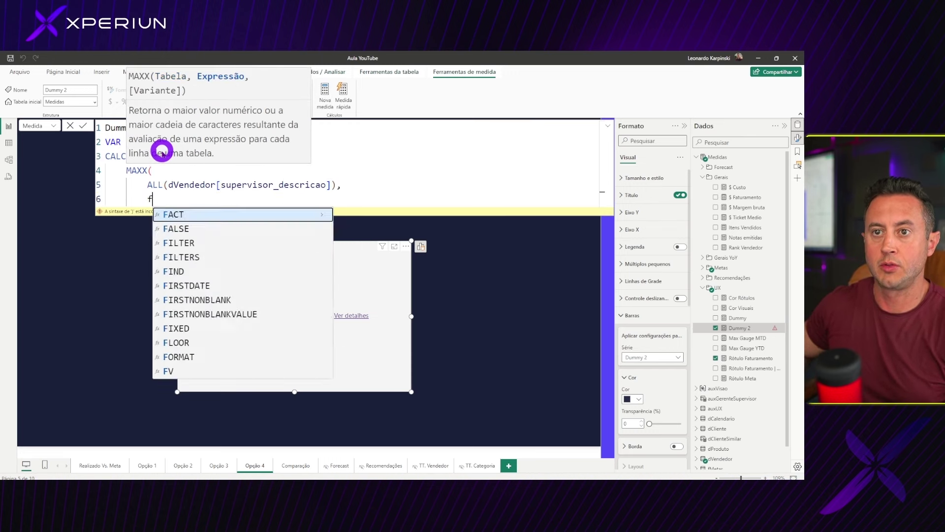
{"action": "type", "text": "atu"}
{"action": "key", "text": "Tab"}
Step: Delete the unneeded CALCULATE line and close the MAXX parenthesis
{"action": "left_click", "coordinate": [162, 150]}
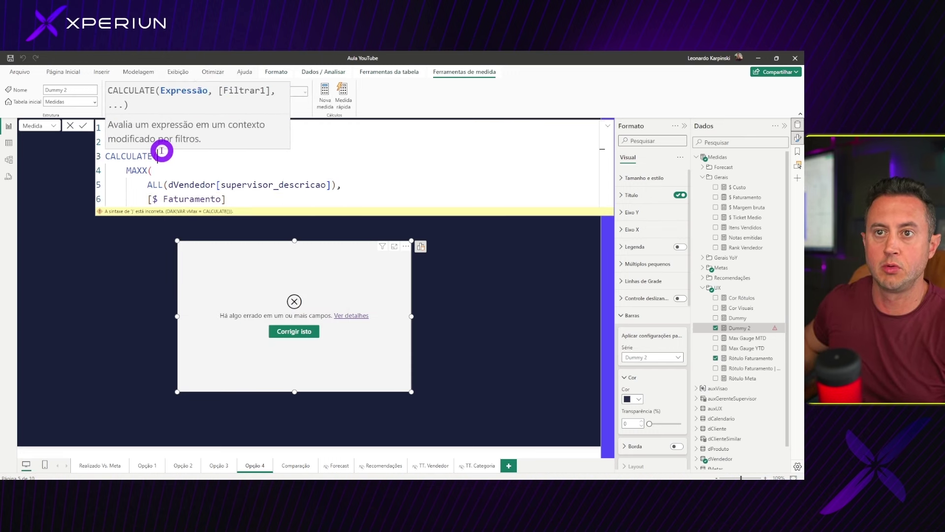
{"action": "key", "text": "ctrl+shift+k"}
{"action": "key", "text": "shift+Return"}
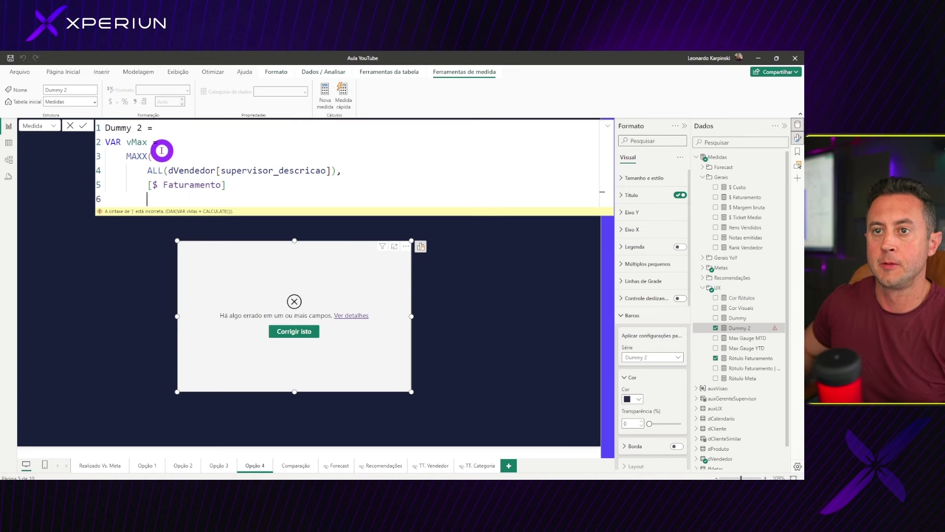
{"action": "type", "text": ")"}
Step: Add RETURN vMax * 0.5 and commit the Dummy 2 formula
{"action": "key", "text": "shift+Return"}
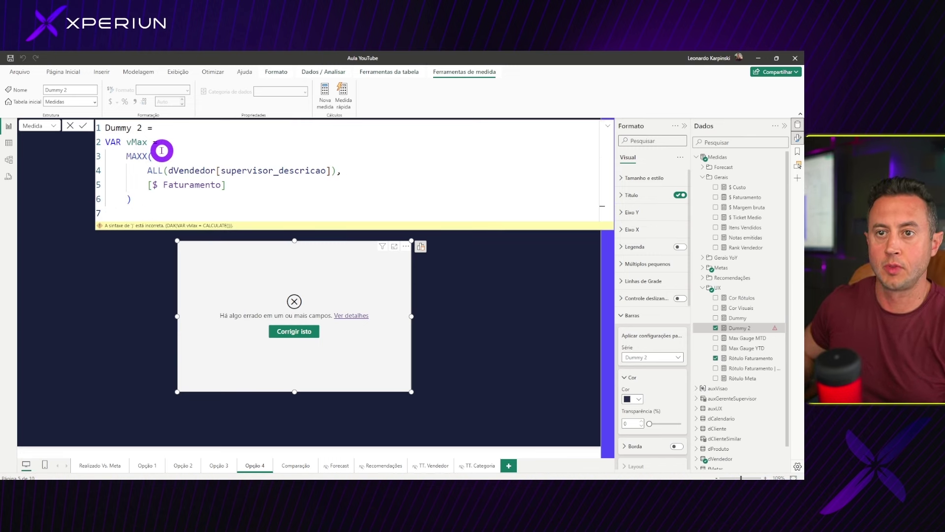
{"action": "type", "text": "RETURN"}
{"action": "key", "text": "shift+Return"}
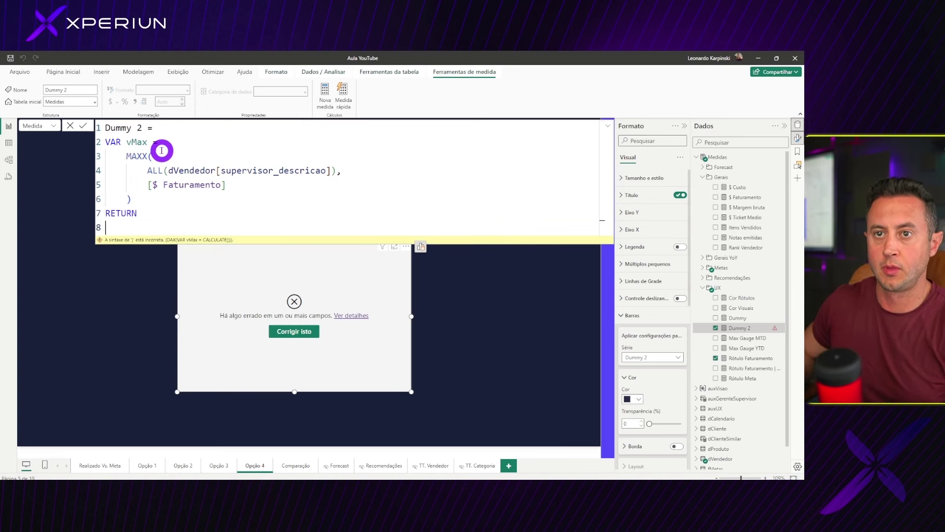
{"action": "type", "text": "m"}
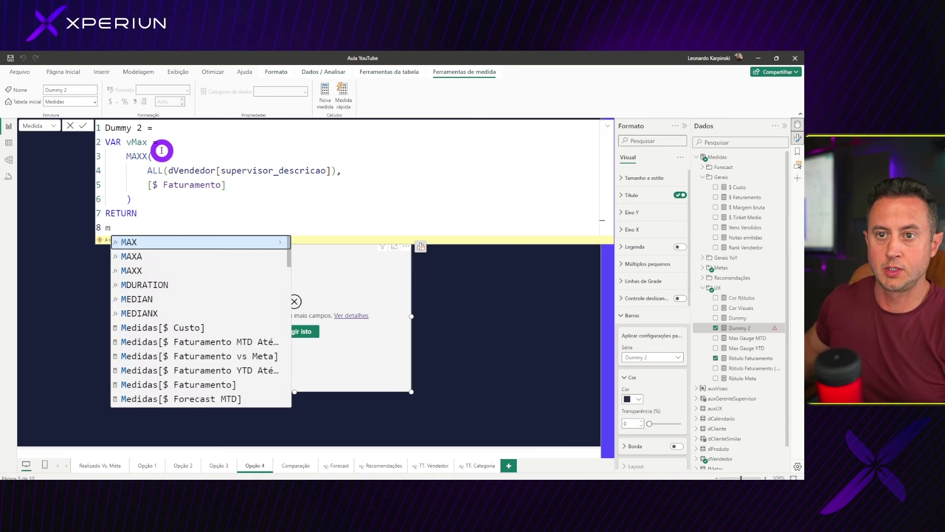
{"action": "type", "text": "ax"}
{"action": "key", "text": "Down"}
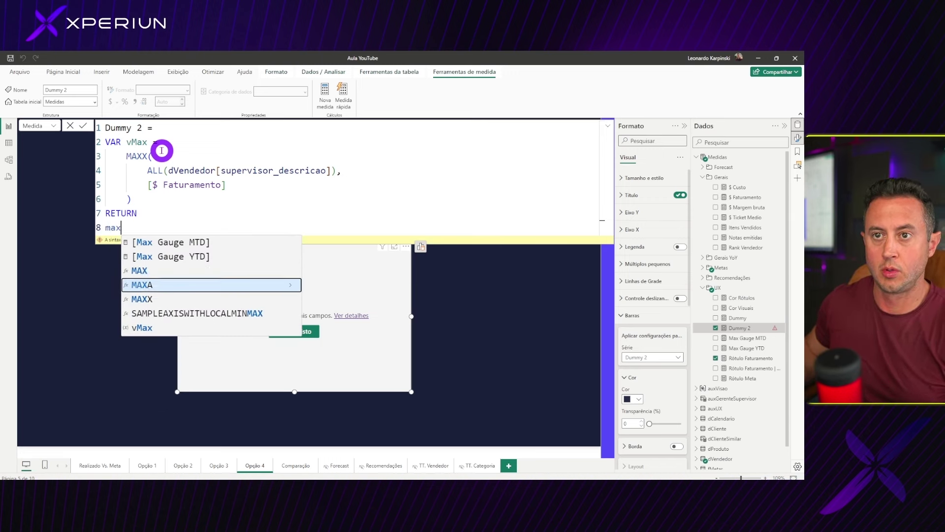
{"action": "key", "text": "Down"}
{"action": "key", "text": "Down"}
{"action": "key", "text": "Down"}
{"action": "key", "text": "Tab"}
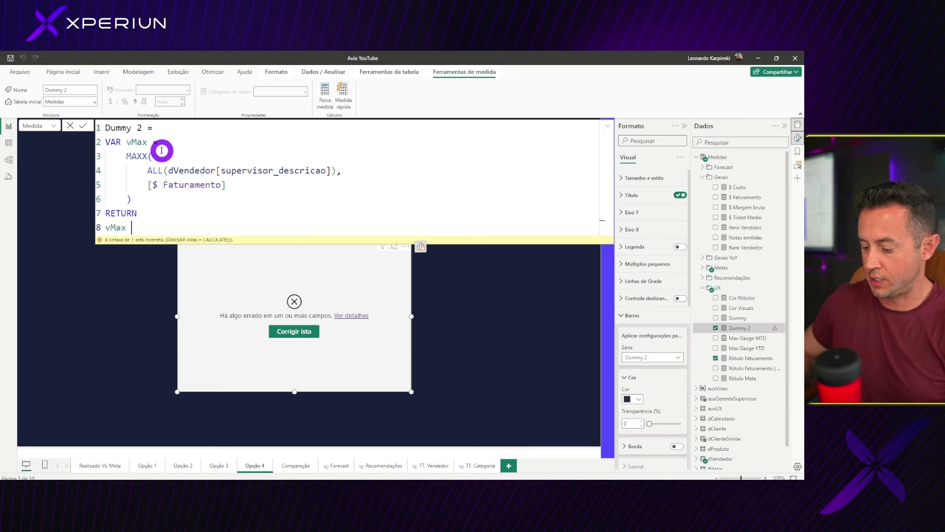
{"action": "type", "text": "* 0.2"}
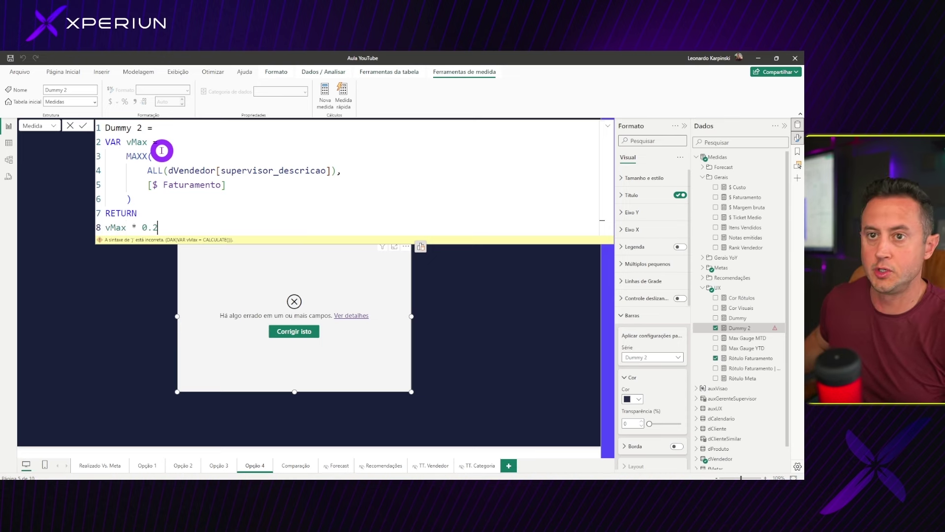
{"action": "key", "text": "Return"}
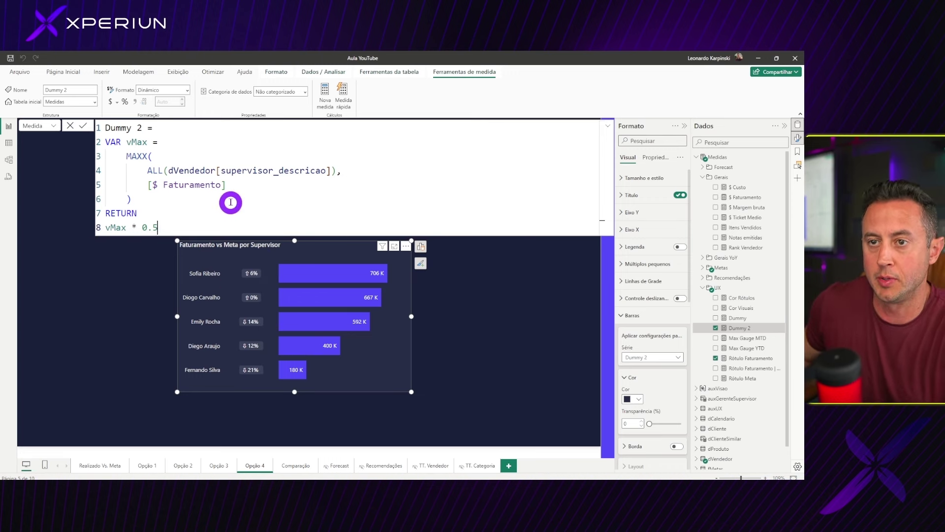
Step: Change Dummy 2's multiplier to vMax * 0.2, commit it, and return to the report
{"action": "type", "text": "2"}
{"action": "key", "text": "Return"}
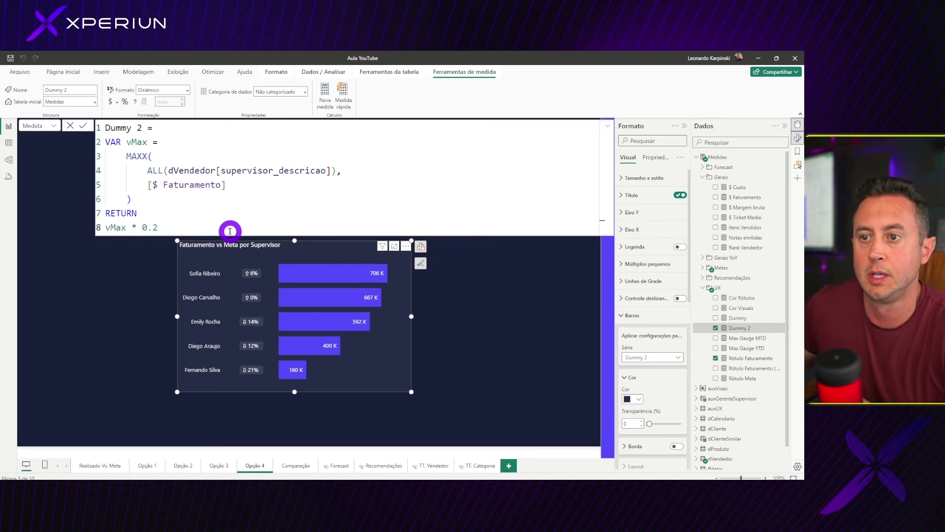
{"action": "left_click", "coordinate": [282, 163]}
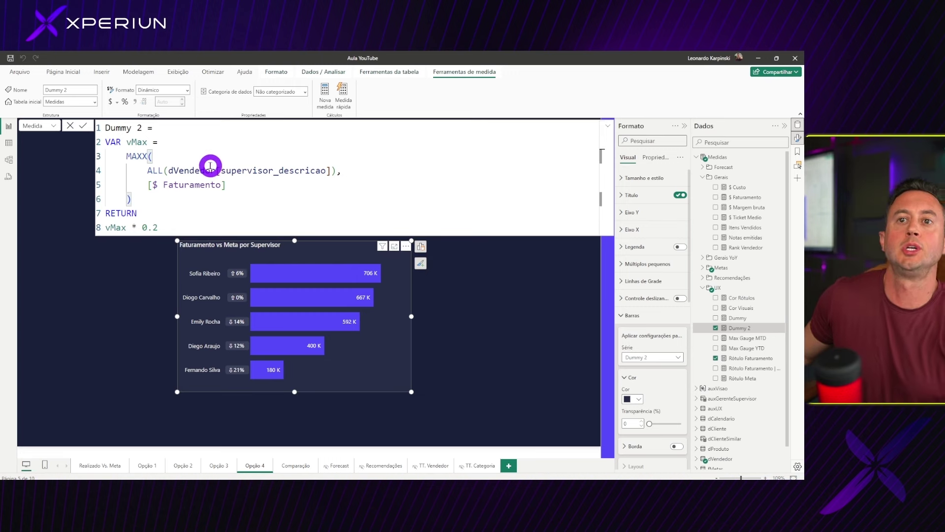
{"action": "left_click", "coordinate": [424, 173]}
Step: Test the Mês slicer with Abril, Maio, Junho, Julho and Março, then clear it to Todos
{"action": "left_click", "coordinate": [476, 155]}
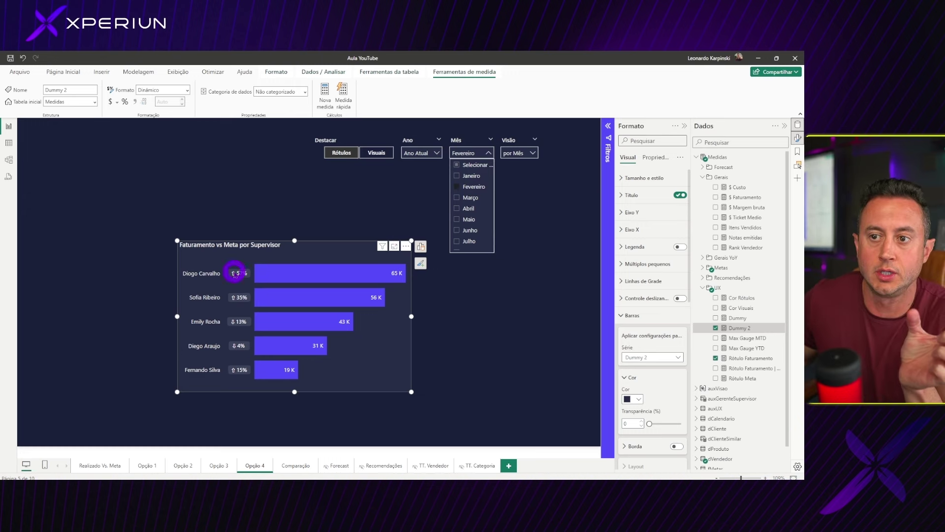
{"action": "mouse_move", "coordinate": [347, 273]}
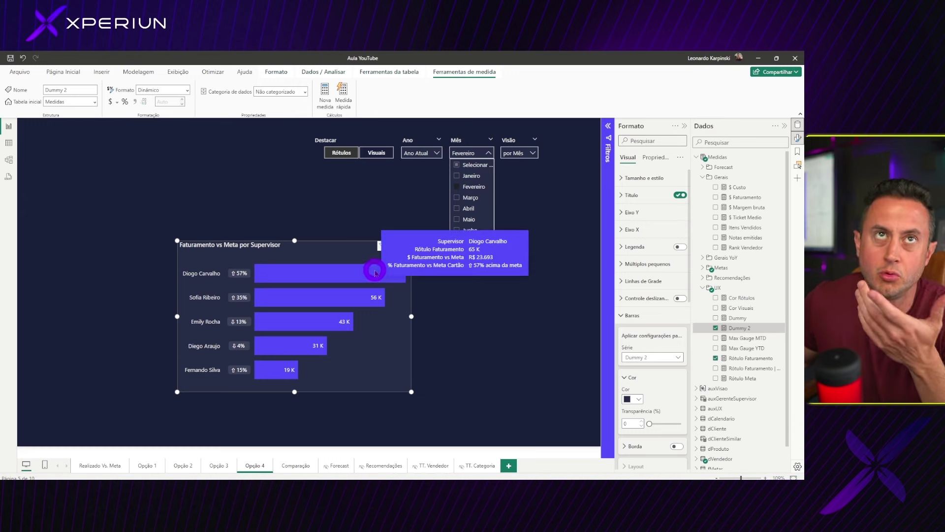
{"action": "left_click", "coordinate": [474, 208]}
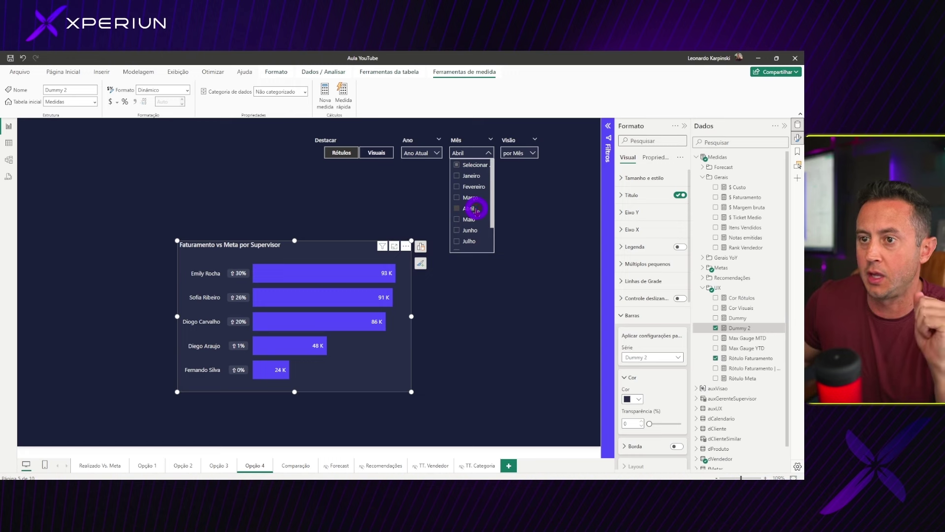
{"action": "left_click", "coordinate": [471, 220]}
{"action": "left_click", "coordinate": [471, 230]}
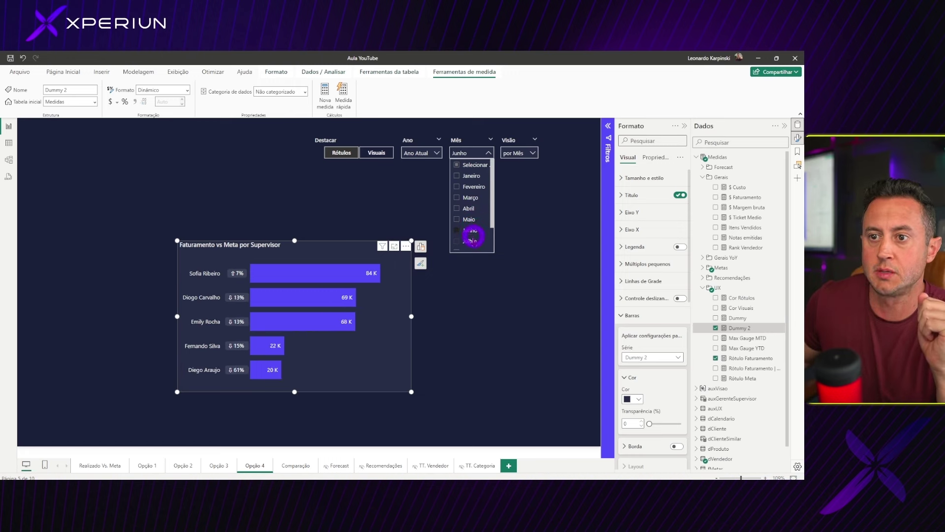
{"action": "left_click", "coordinate": [469, 242]}
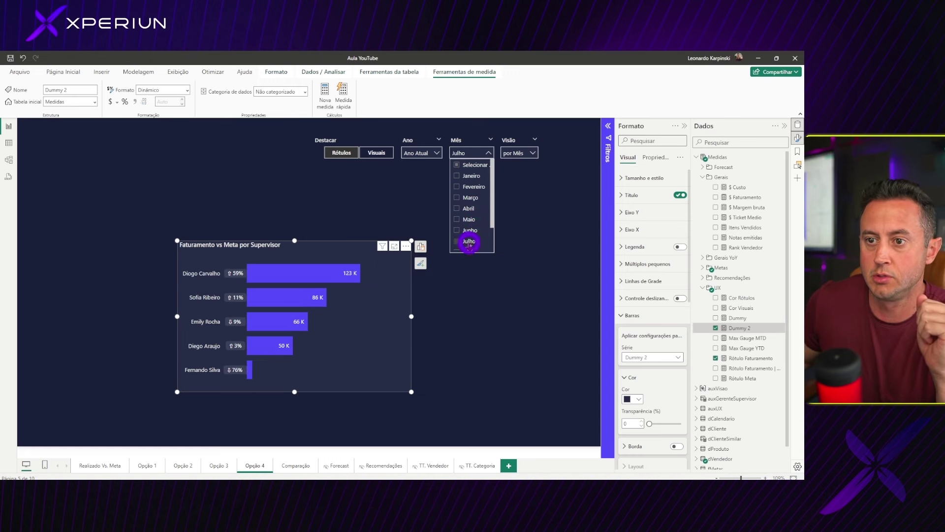
{"action": "left_click", "coordinate": [469, 197]}
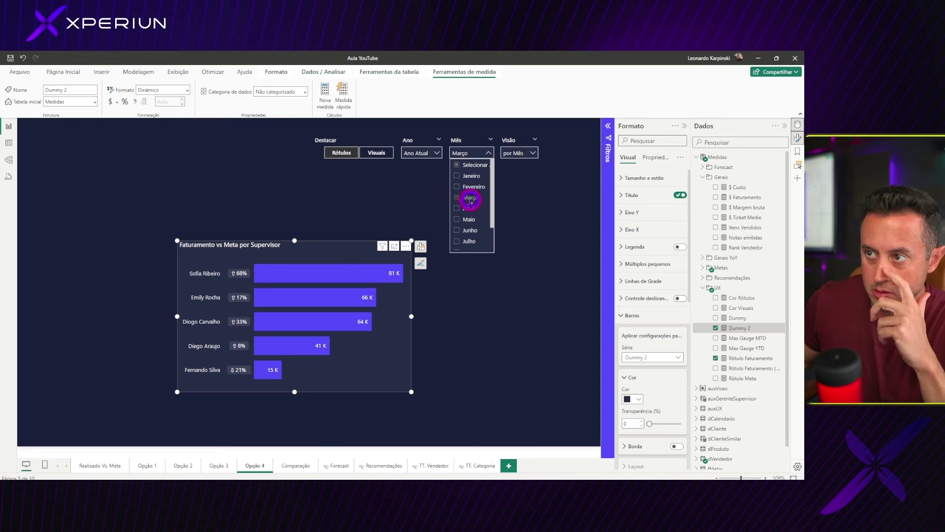
{"action": "left_click", "coordinate": [252, 191]}
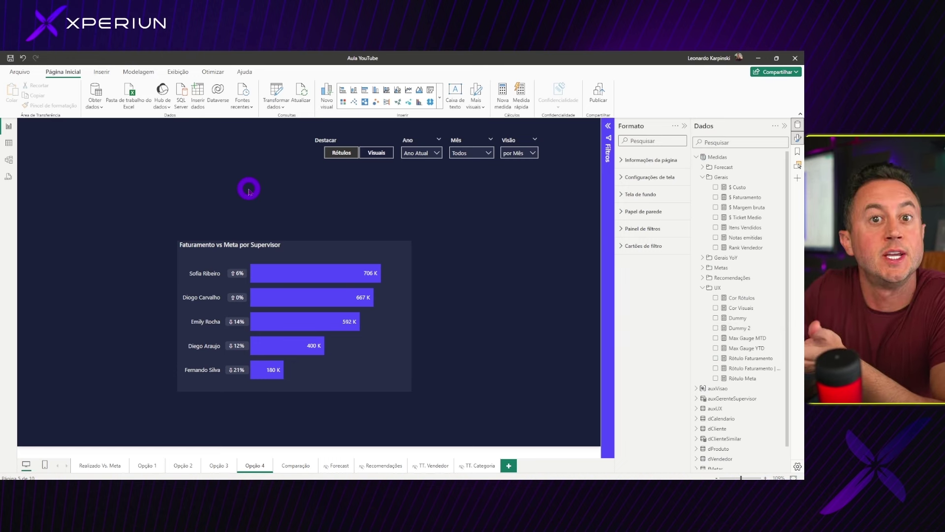
Step: Copy the new supervisor bar chart and duplicate the Realizado Vs. Meta page
{"action": "left_click", "coordinate": [236, 244]}
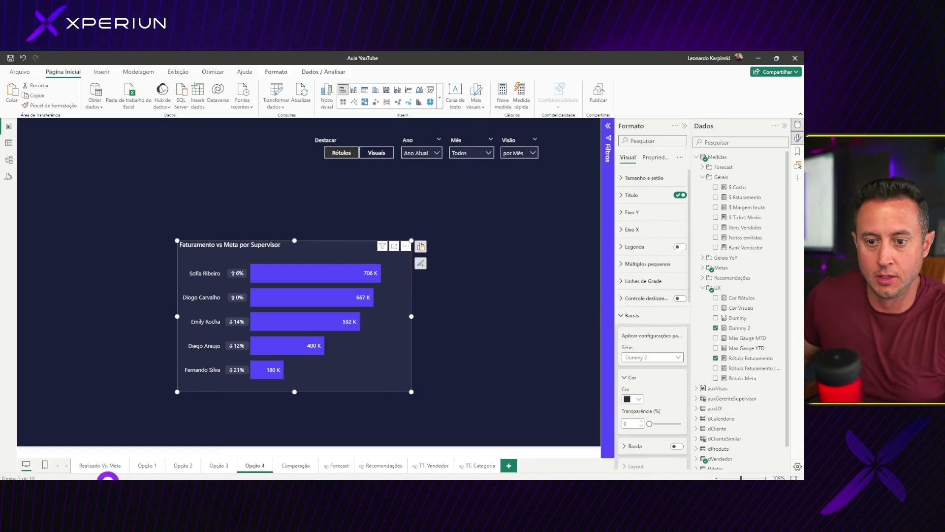
{"action": "right_click", "coordinate": [105, 468]}
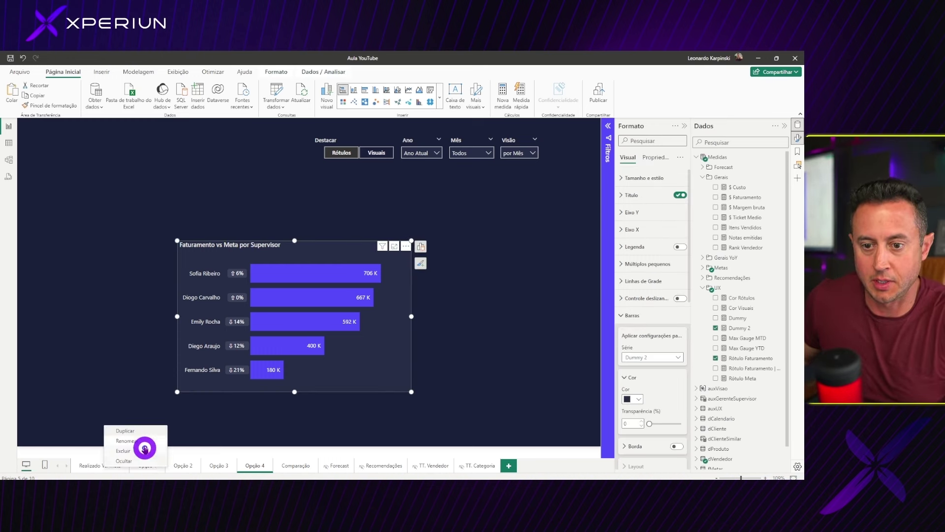
{"action": "left_click", "coordinate": [125, 430]}
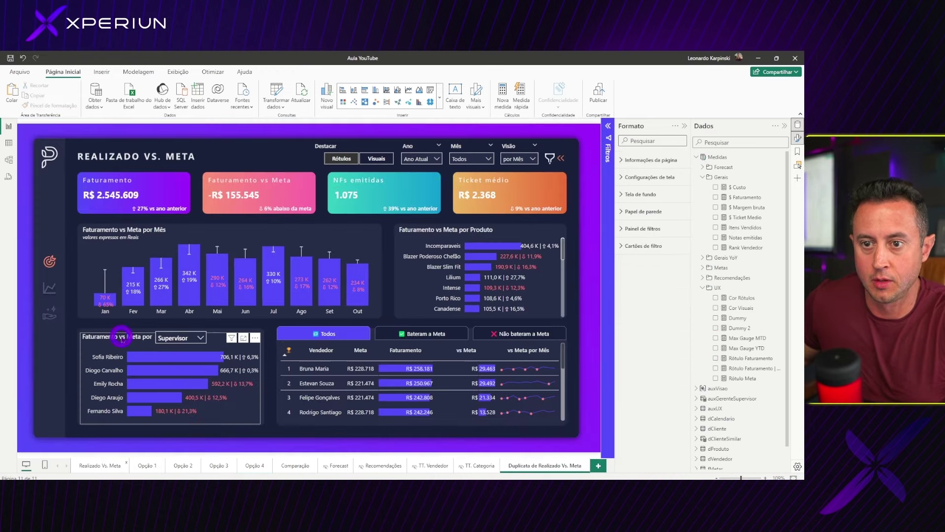
Step: On the duplicate, replace the old supervisor chart with the new one, placed lower-left and resized
{"action": "key", "text": "Delete"}
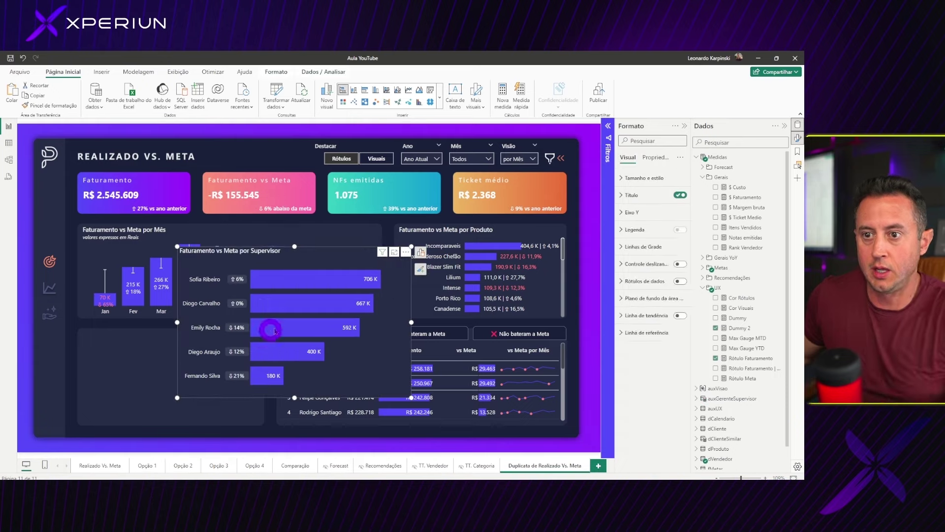
{"action": "key", "text": "ctrl+z"}
{"action": "mouse_move", "coordinate": [224, 266]}
{"action": "left_mouse_down"}
{"action": "mouse_move", "coordinate": [107, 283]}
{"action": "mouse_move", "coordinate": [85, 335]}
{"action": "left_mouse_up"}
{"action": "left_click_drag", "start_coordinate": [332, 430], "coordinate": [260, 422]}
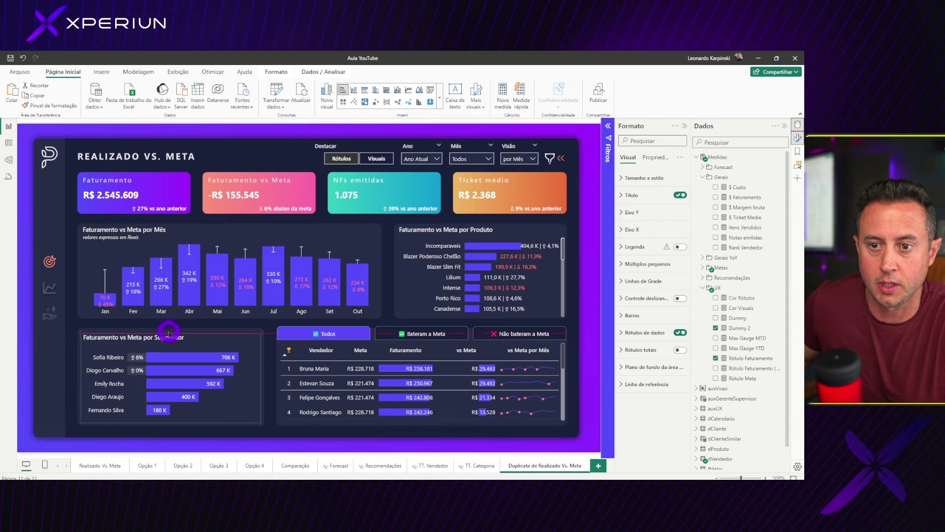
Step: Align the chart's top edge with the table and try a 0.25 multiplier in Dummy 2
{"action": "left_click_drag", "start_coordinate": [171, 333], "coordinate": [168, 332]}
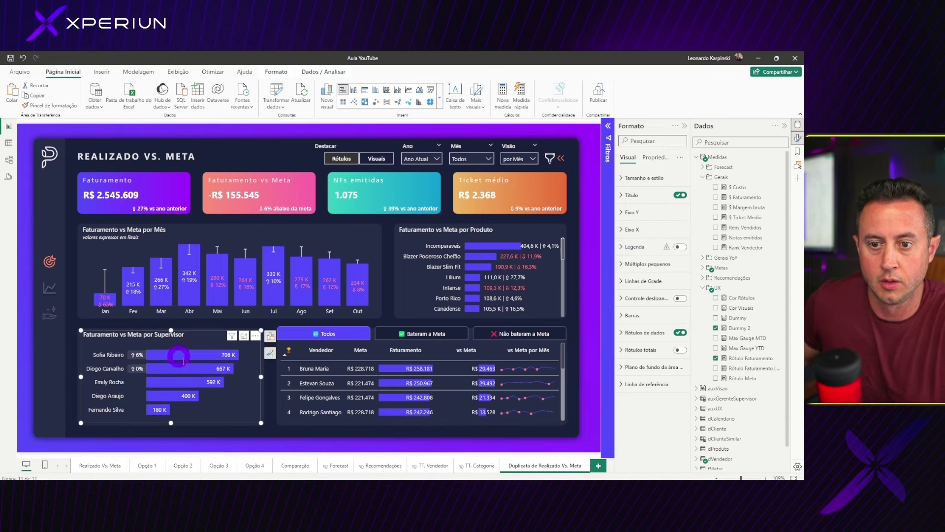
{"action": "left_click", "coordinate": [735, 328]}
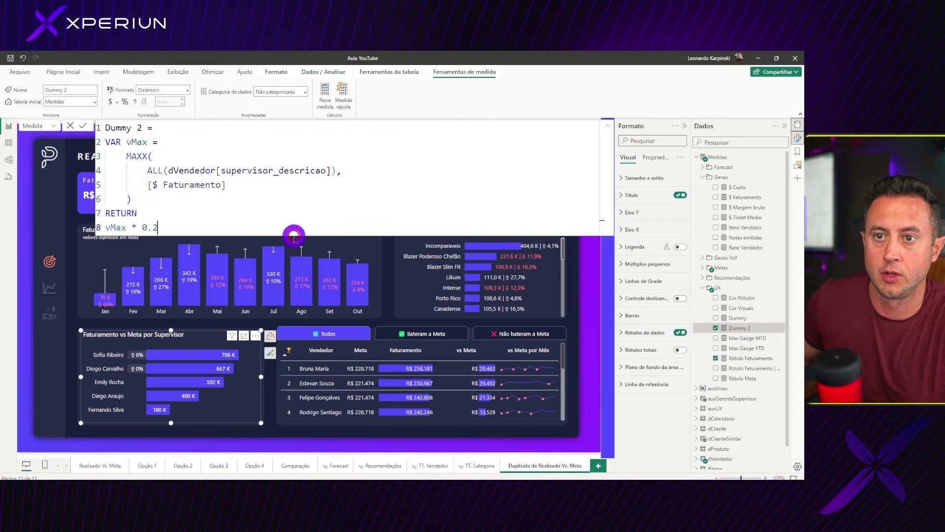
{"action": "type", "text": "5"}
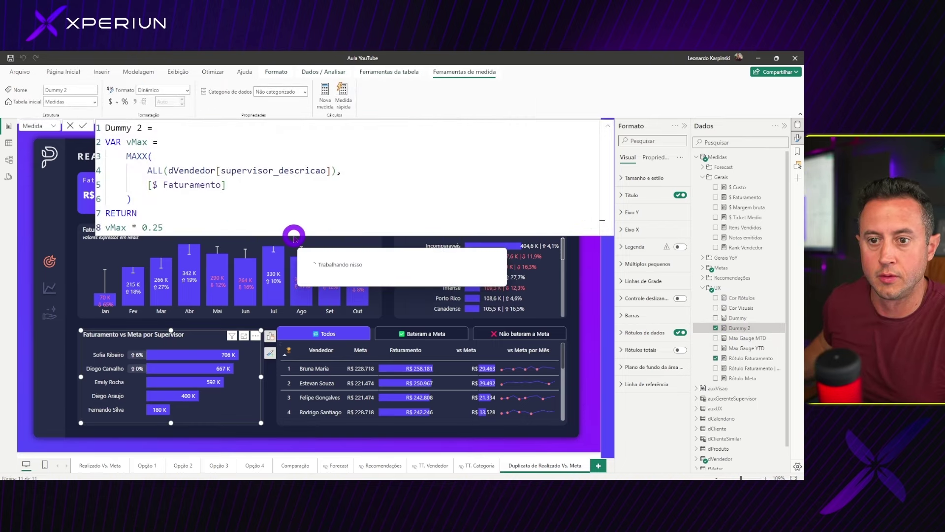
{"action": "left_click", "coordinate": [262, 228]}
Step: Set the Dummy 2 multiplier to vMax * 0.3 and commit it
{"action": "left_click", "coordinate": [207, 226]}
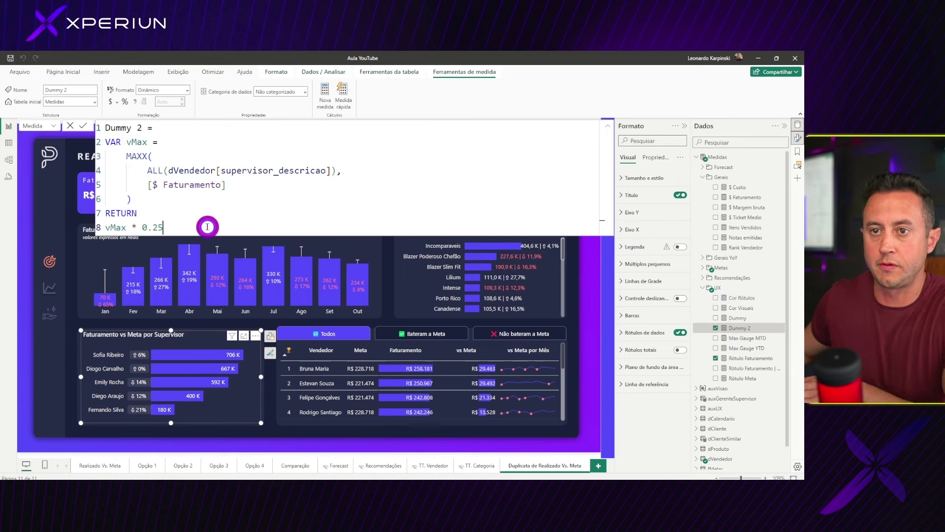
{"action": "key", "text": "BackSpace"}
{"action": "key", "text": "BackSpace"}
{"action": "type", "text": "3"}
{"action": "key", "text": "Return"}
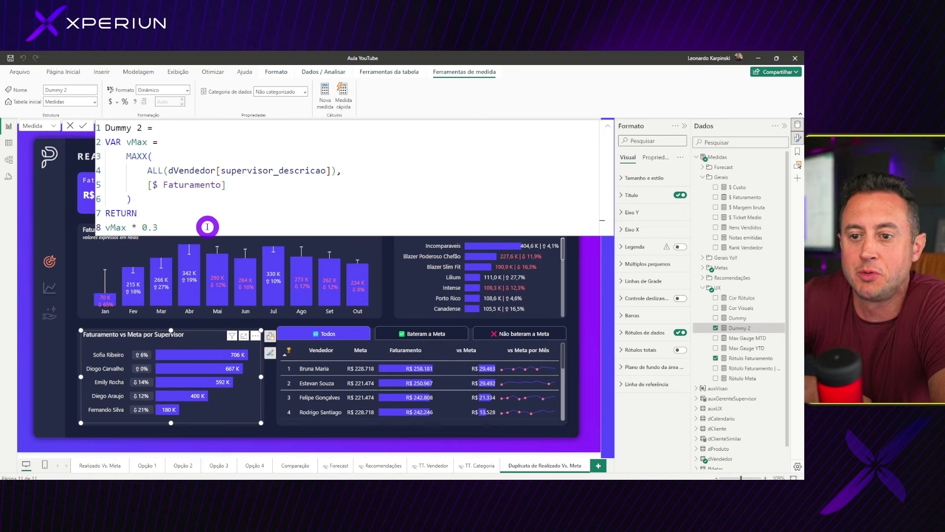
{"action": "left_click", "coordinate": [212, 328]}
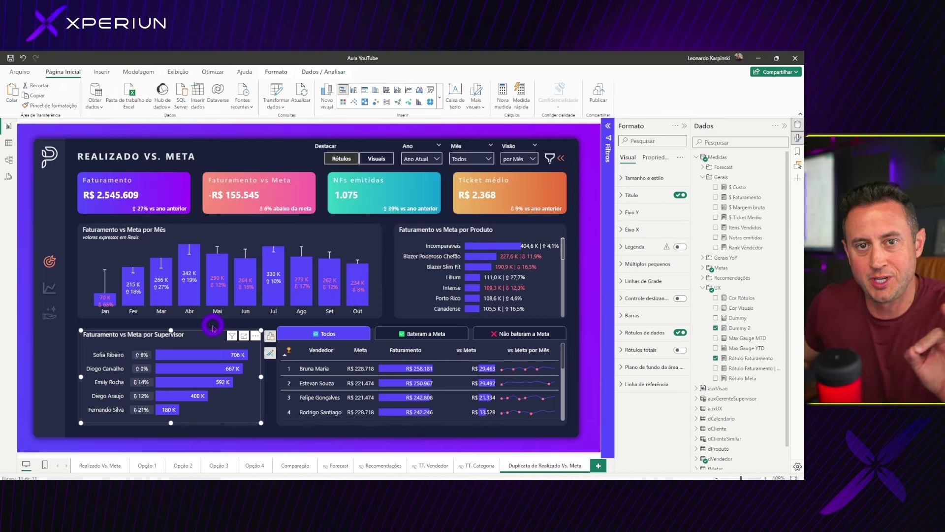
Step: Colour the chart's data label values by field value using the Cor Rótulos field
{"action": "left_click", "coordinate": [644, 333]}
{"action": "scroll", "coordinate": [650, 315], "scroll_direction": "down", "scroll_amount": 3}
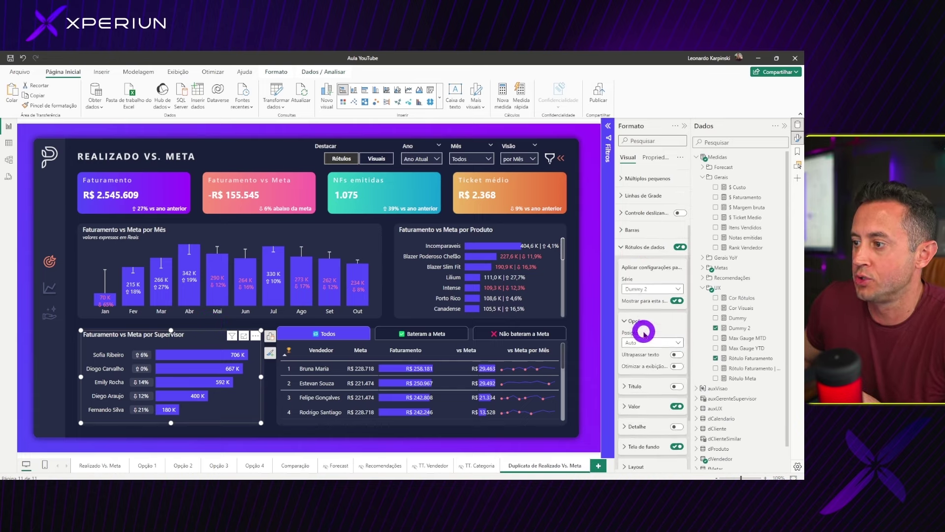
{"action": "scroll", "coordinate": [652, 295], "scroll_direction": "down", "scroll_amount": 3}
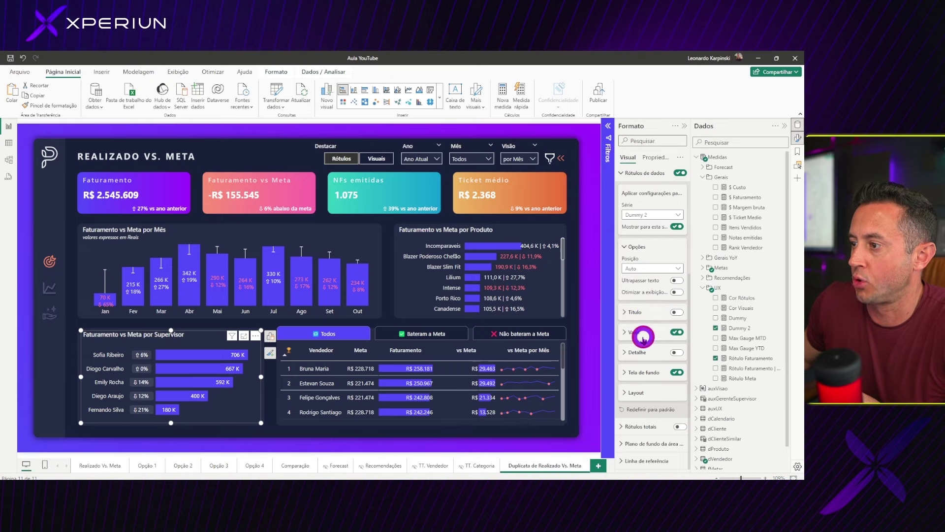
{"action": "left_click", "coordinate": [644, 338]}
{"action": "scroll", "coordinate": [644, 350], "scroll_direction": "down", "scroll_amount": 3}
{"action": "left_click", "coordinate": [653, 328]}
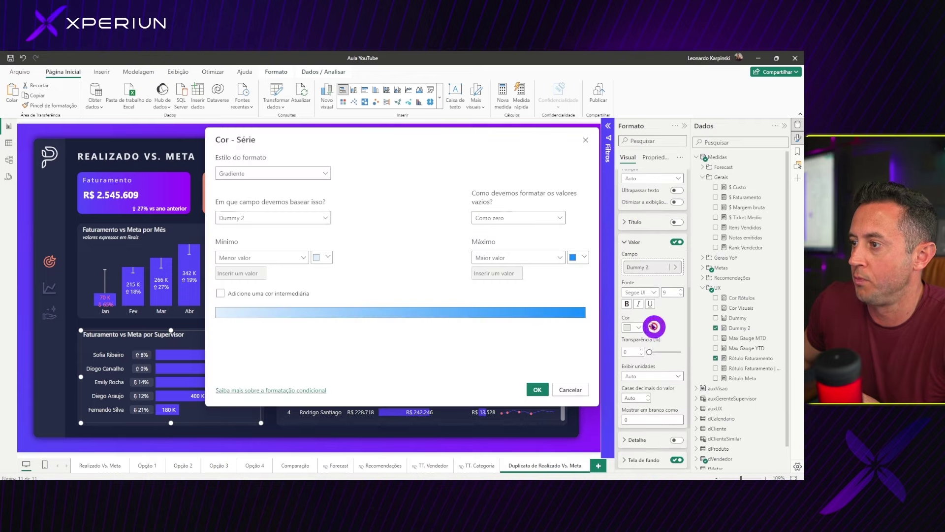
{"action": "left_click", "coordinate": [281, 177]}
{"action": "left_click", "coordinate": [240, 216]}
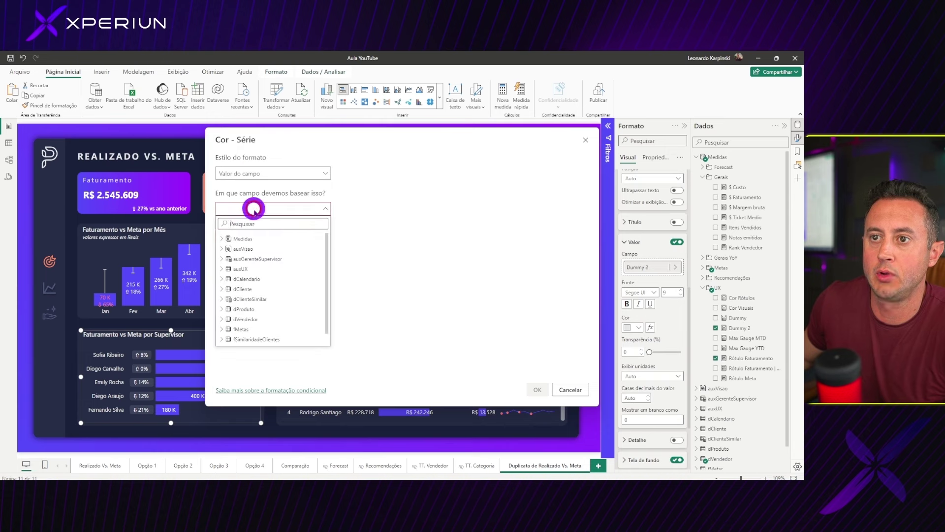
{"action": "type", "text": "cor"}
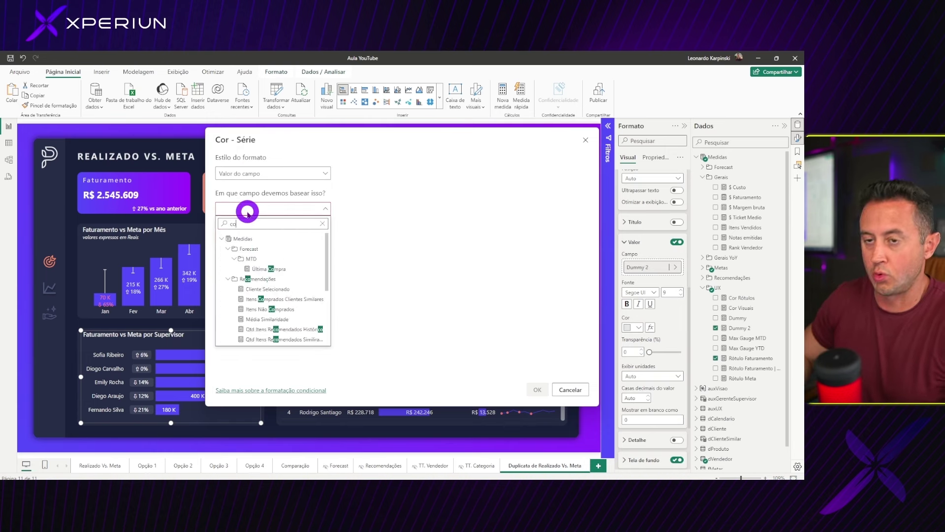
{"action": "left_click", "coordinate": [268, 260]}
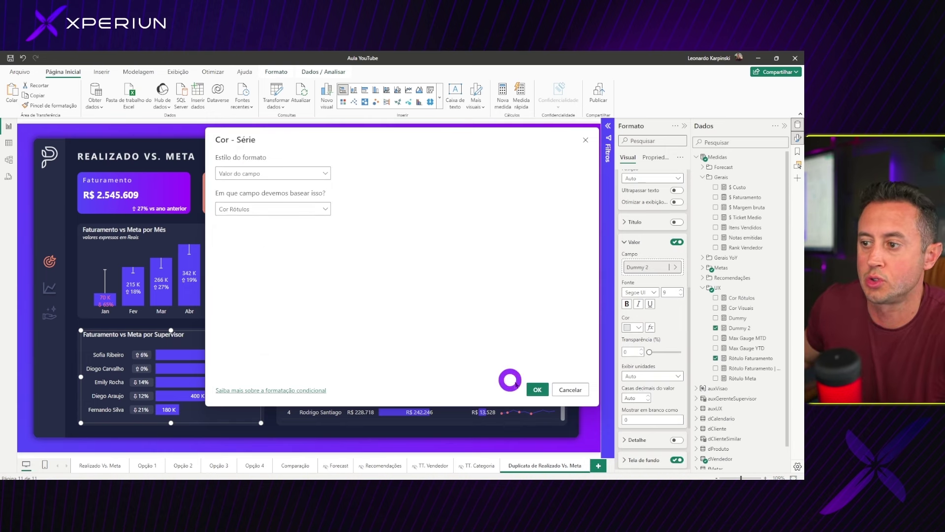
{"action": "left_click", "coordinate": [538, 389]}
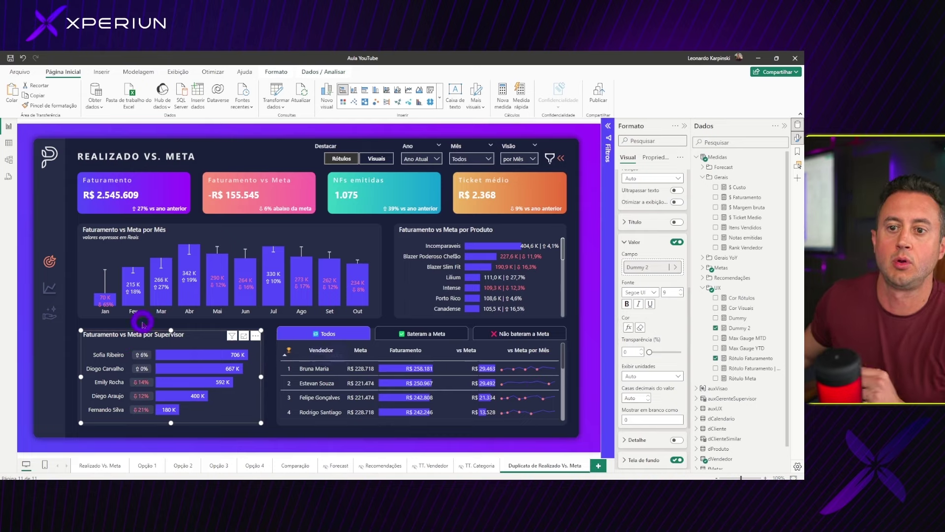
{"action": "left_click", "coordinate": [147, 321]}
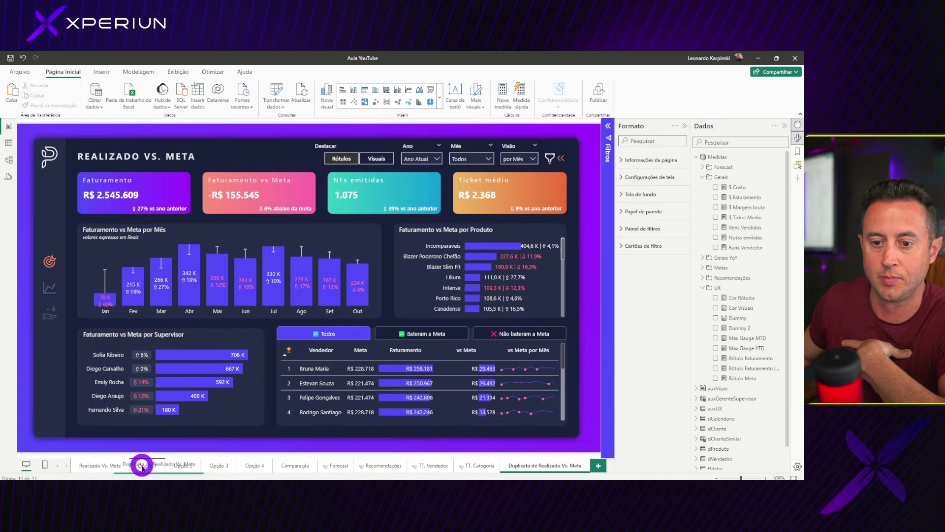
{"action": "left_click", "coordinate": [104, 467]}
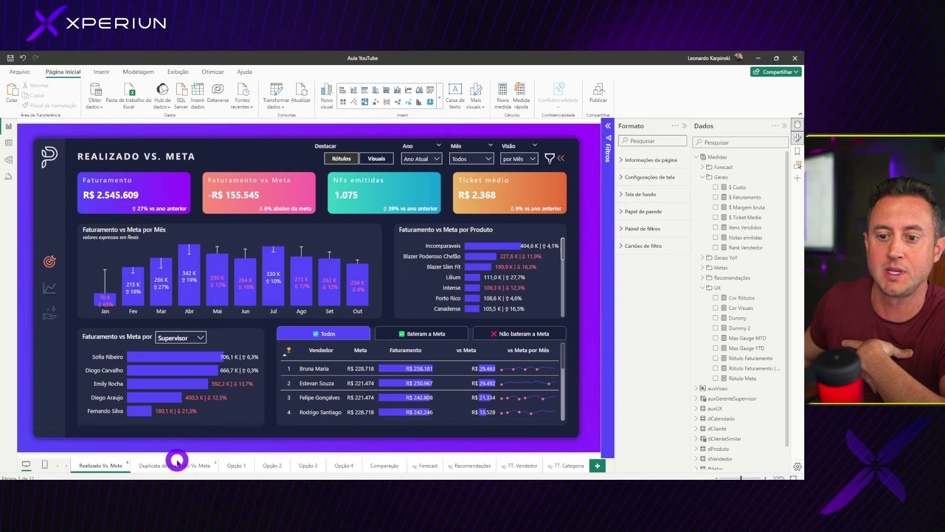
{"action": "key", "text": "ctrl+Page_Down"}
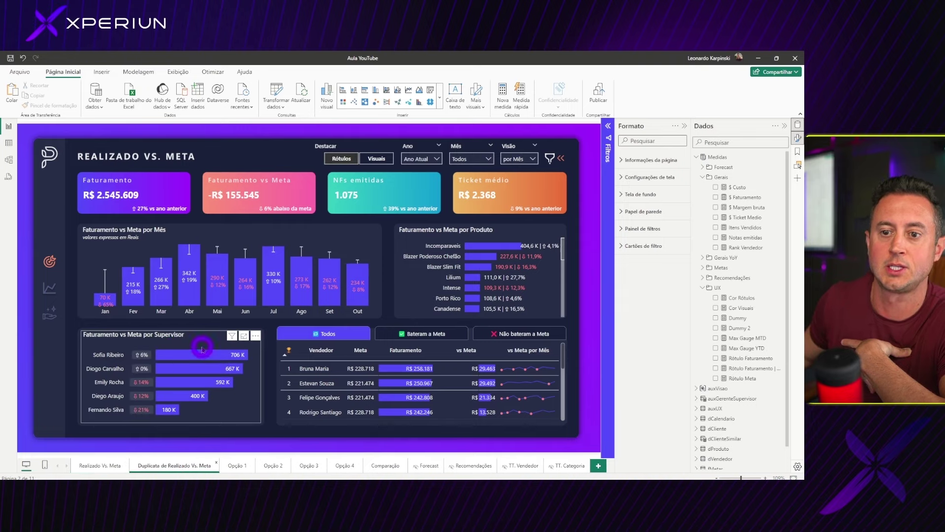